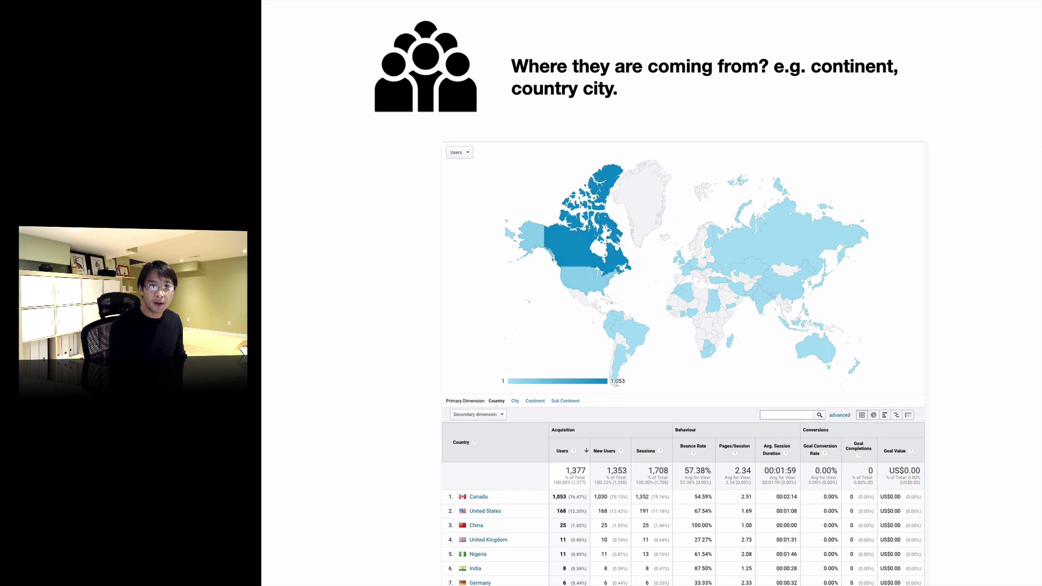
Advance the presentation through the Gender, Age and device usage slides.
key(Right)
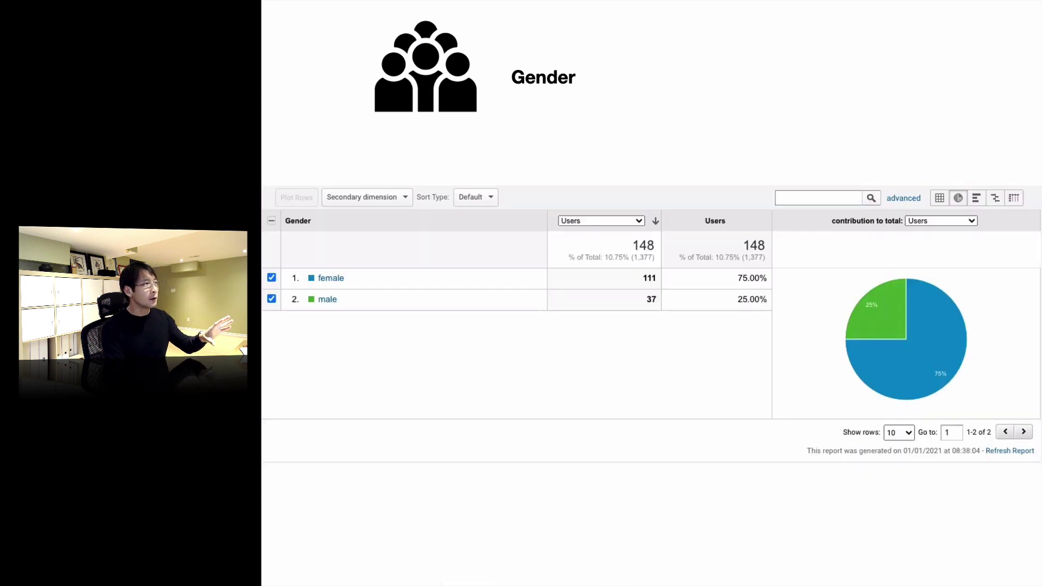
key(Right)
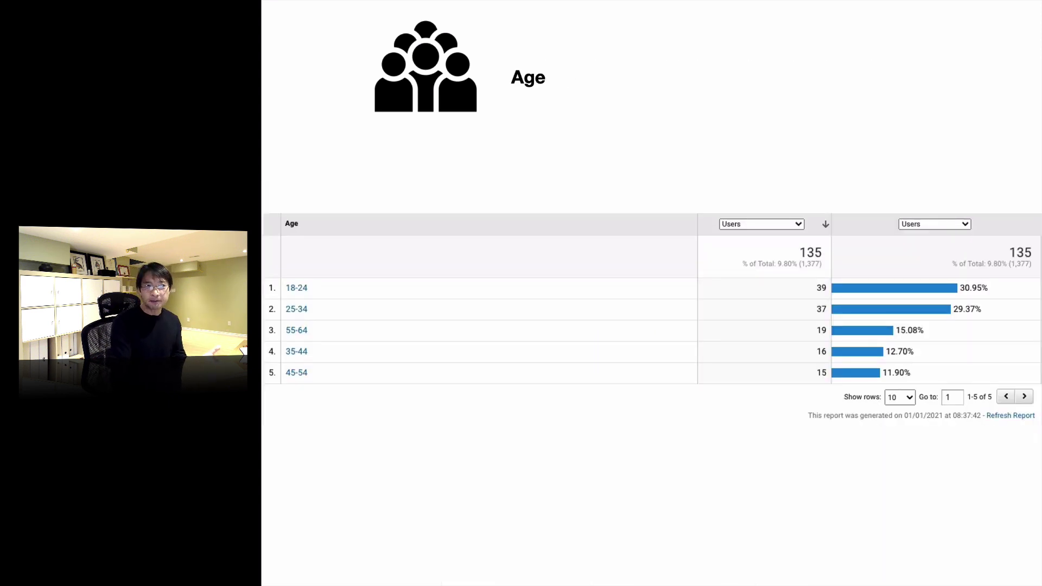
key(Right)
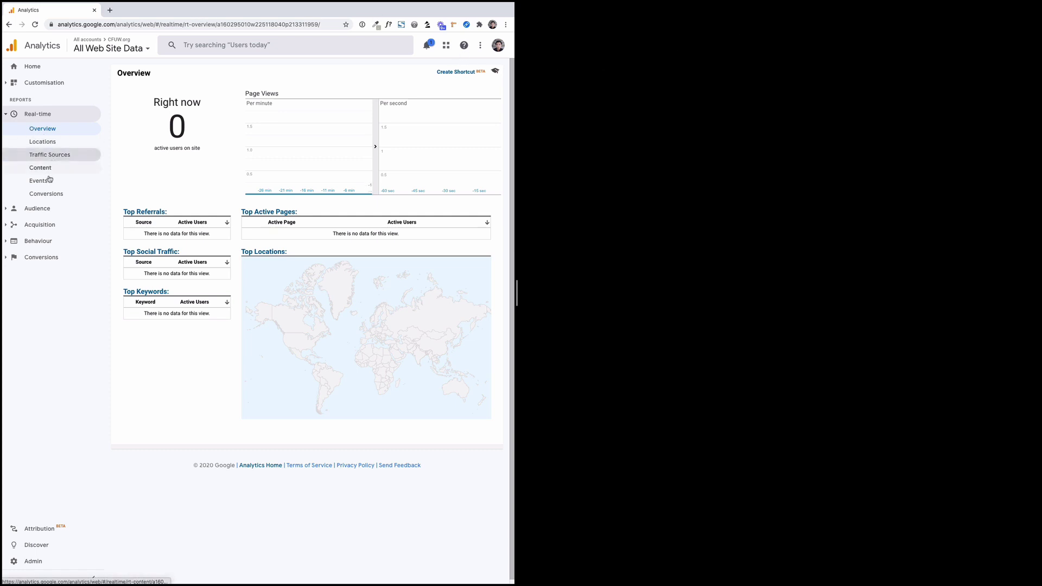
Open the Audience Geo Location report, then the Demographics Age report.
click(12, 210)
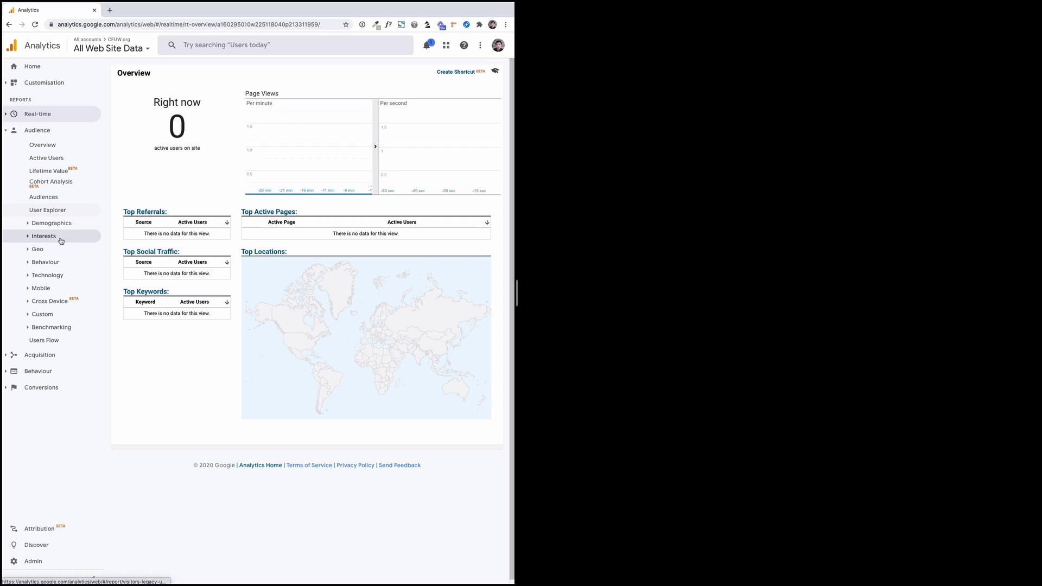
click(28, 249)
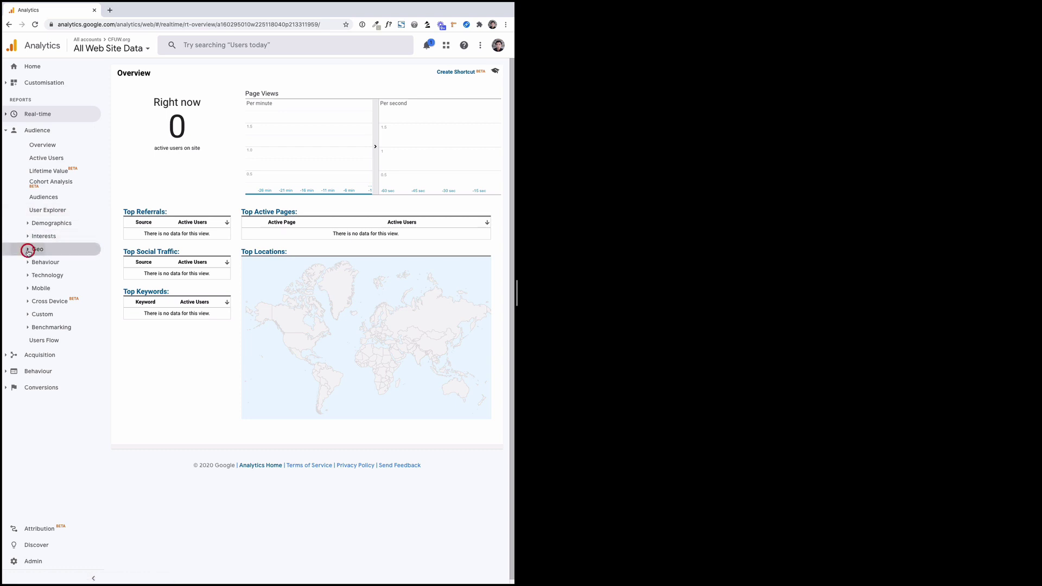
click(50, 276)
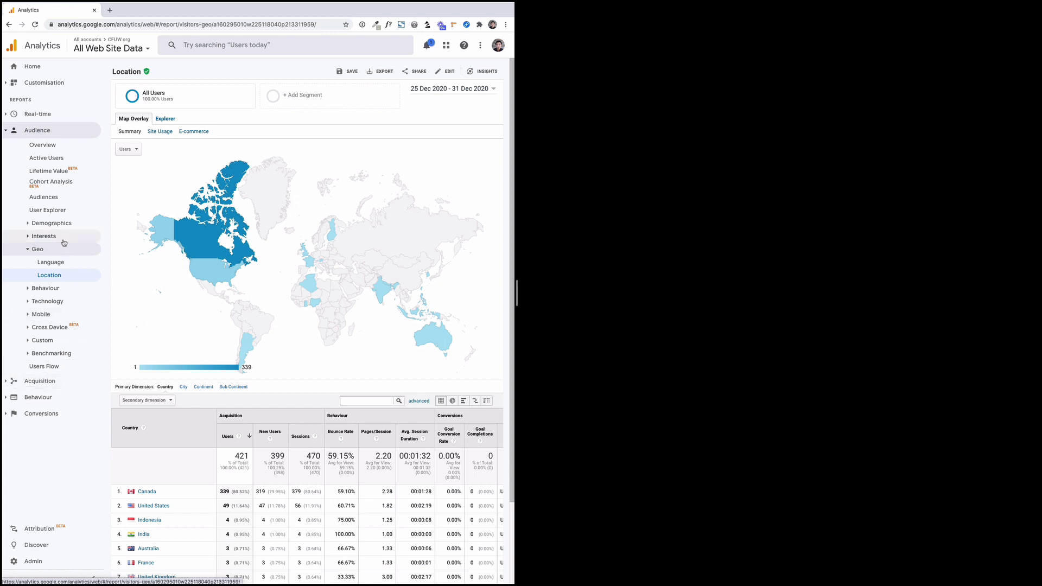
click(26, 224)
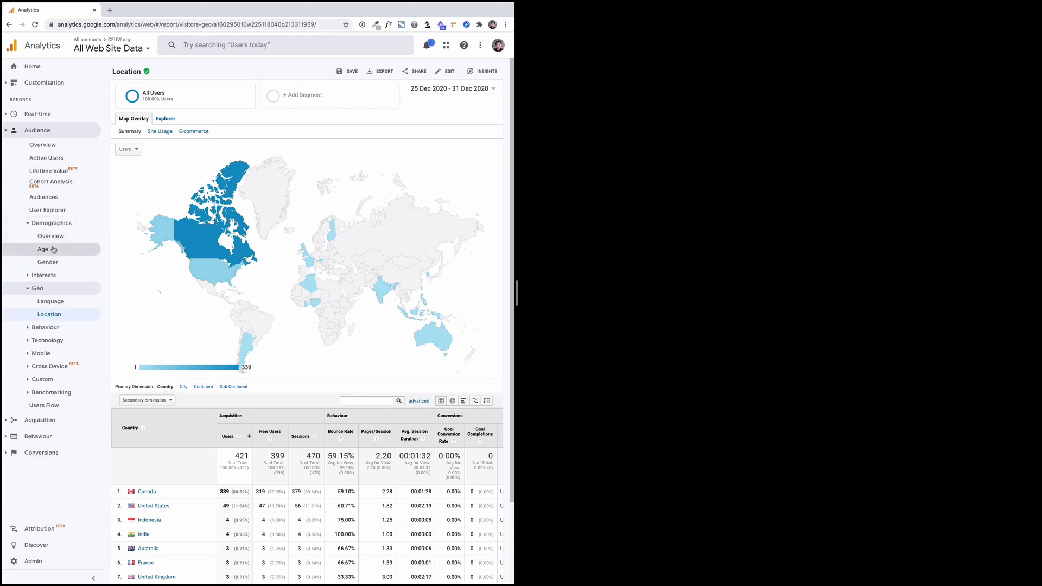
click(52, 248)
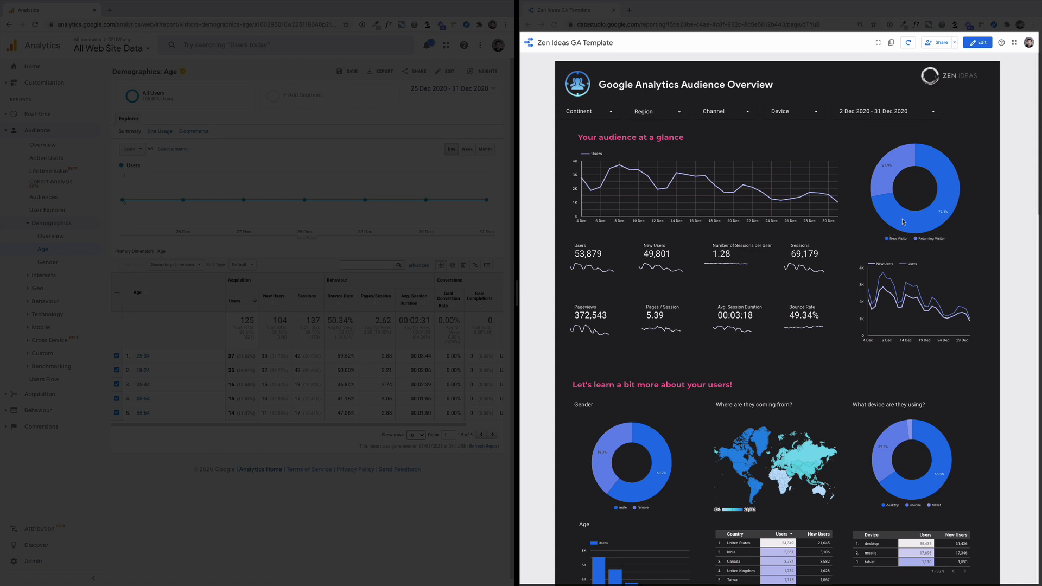
scroll(902, 222, down, 5)
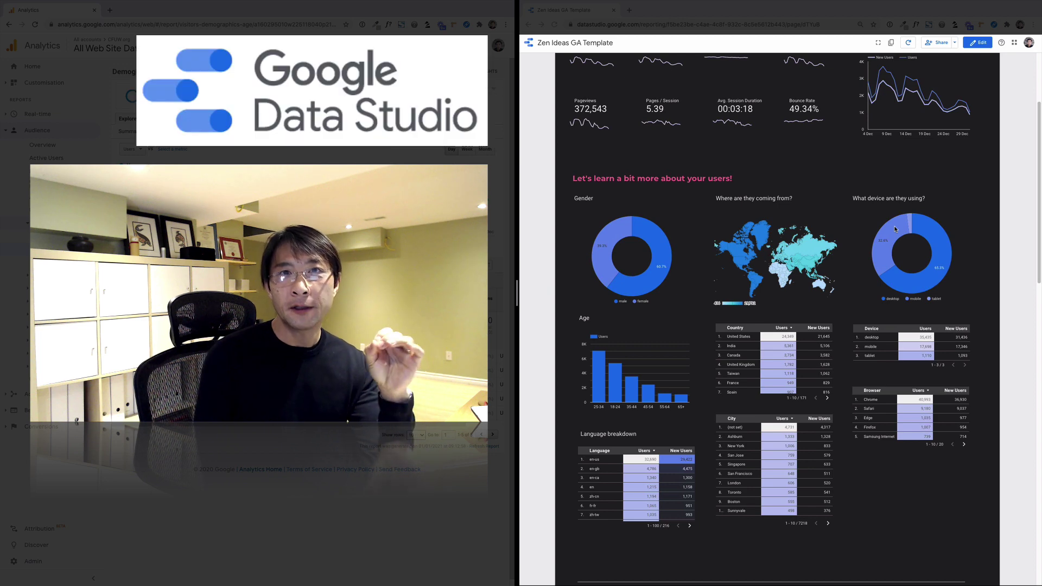
scroll(897, 230, down, 5)
scroll(924, 221, up, 1)
scroll(924, 220, up, 2)
scroll(924, 221, up, 1)
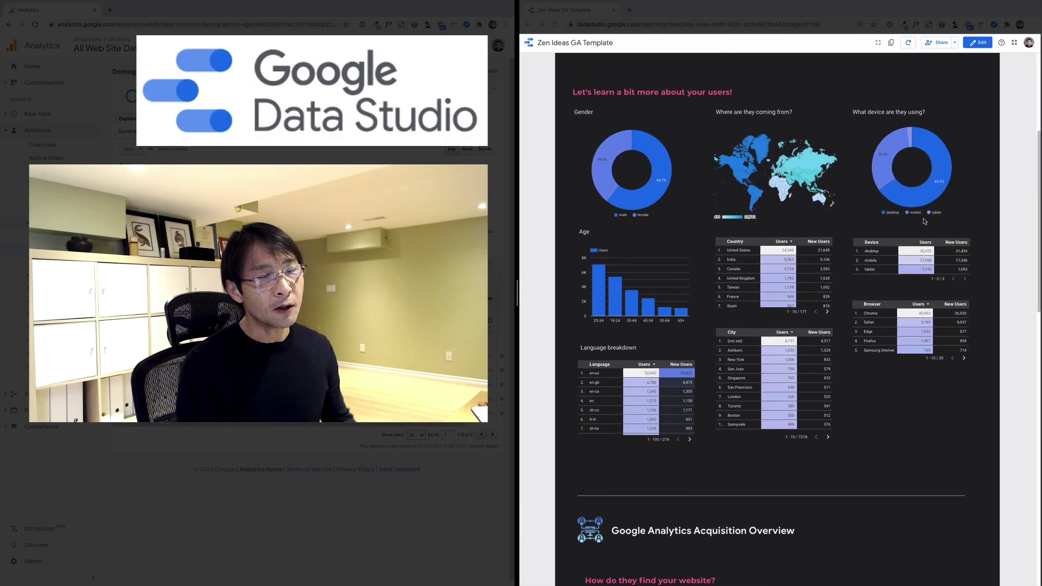
scroll(924, 221, up, 1)
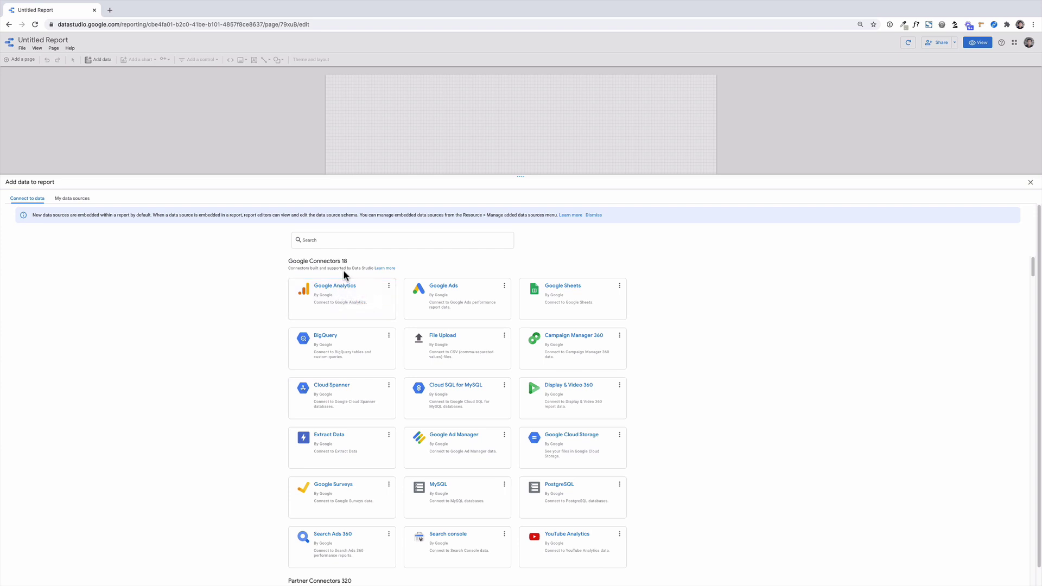
Select [Sample] Google Analytics Data from My data sources.
click(77, 207)
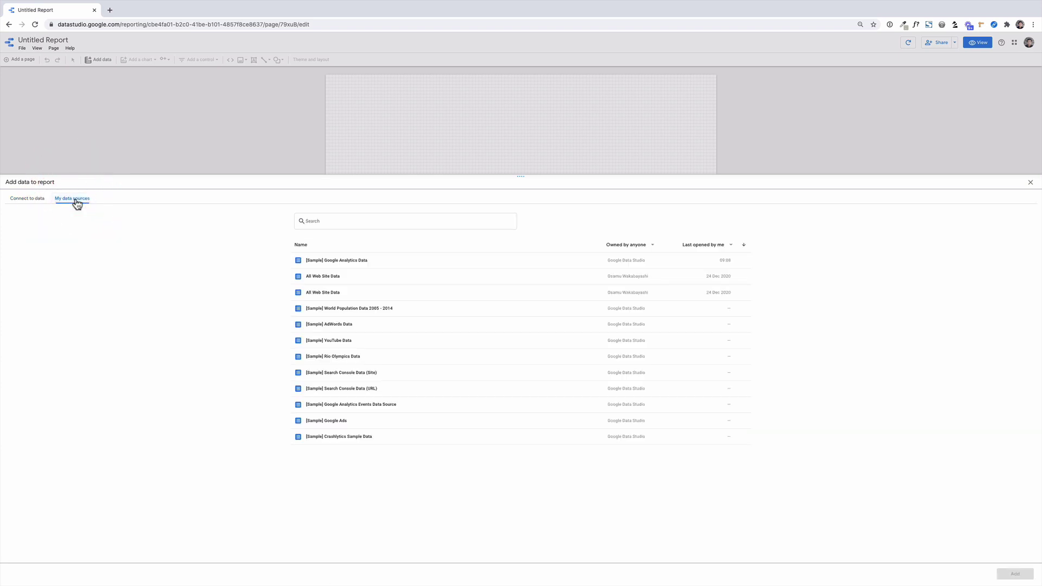
click(355, 266)
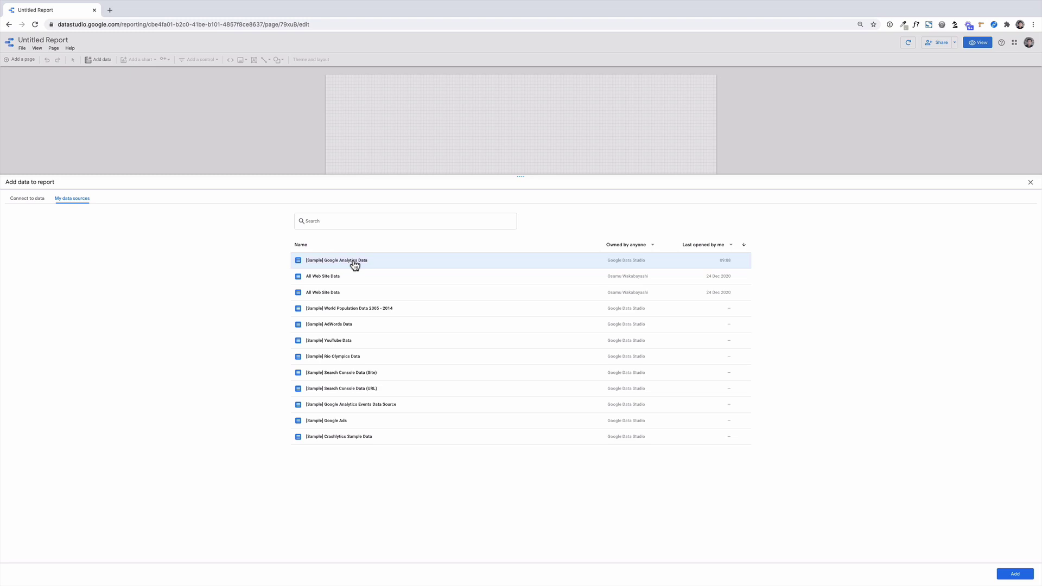
Add the sample GA data, then replace the page-title table with a New Users time series.
click(1015, 575)
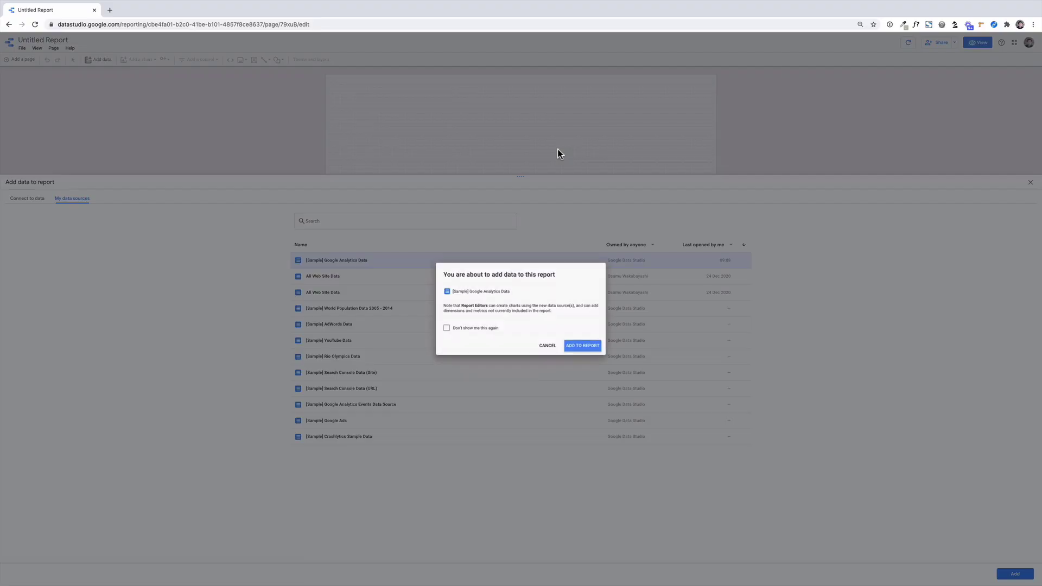
click(586, 349)
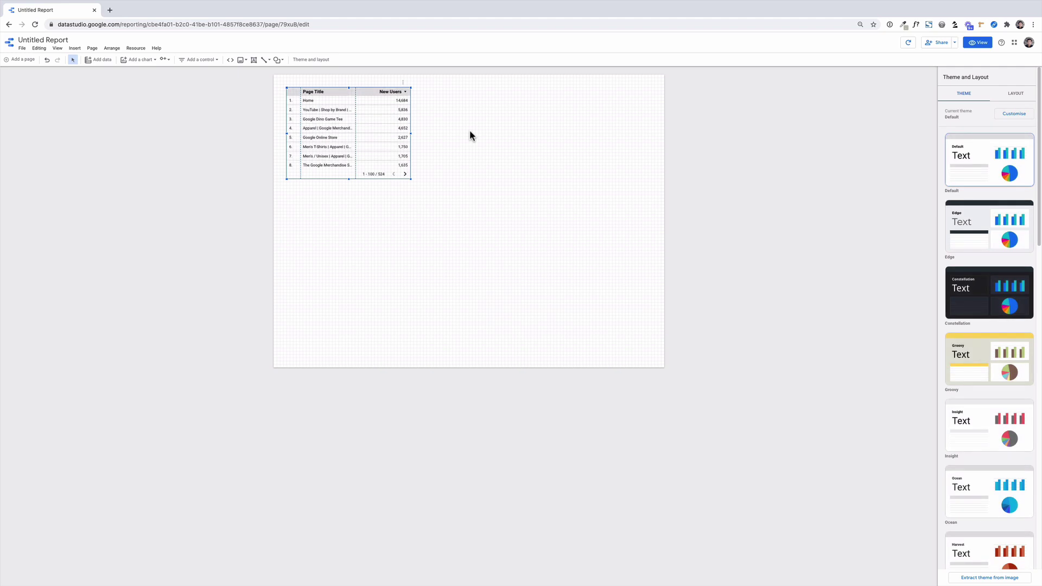
click(386, 123)
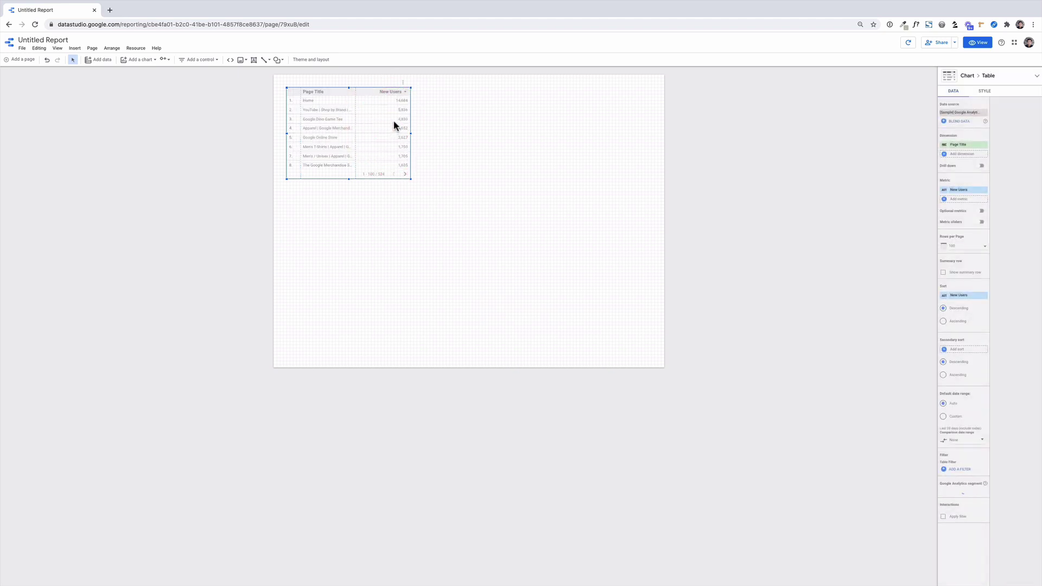
click(154, 61)
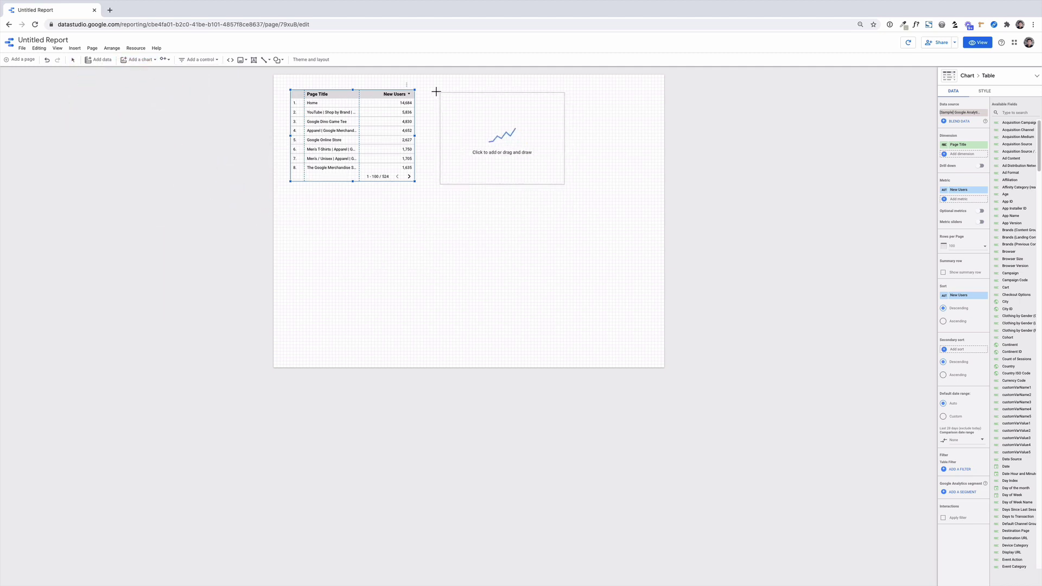
click(433, 90)
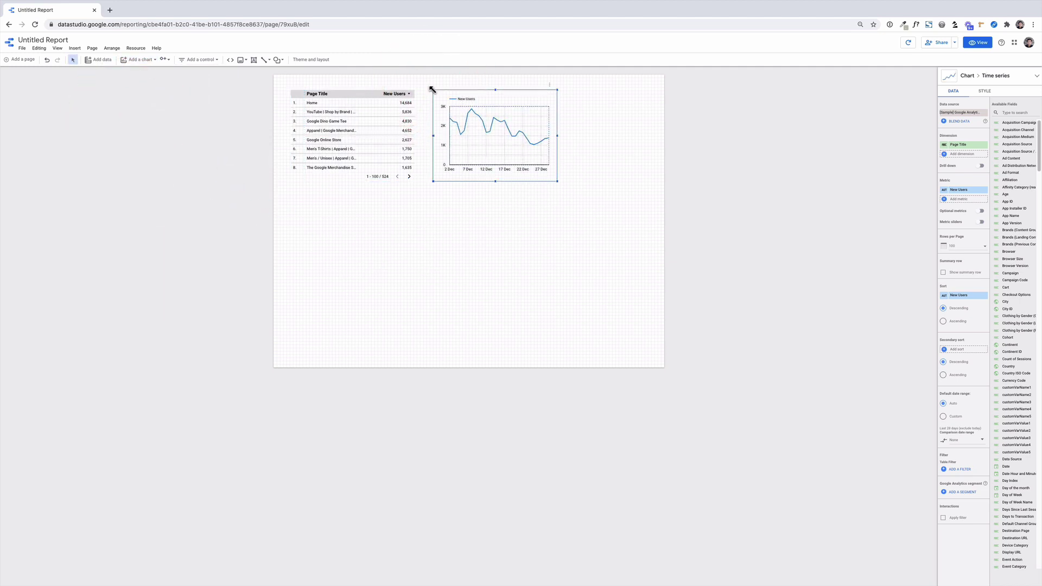
drag(457, 101, 336, 214)
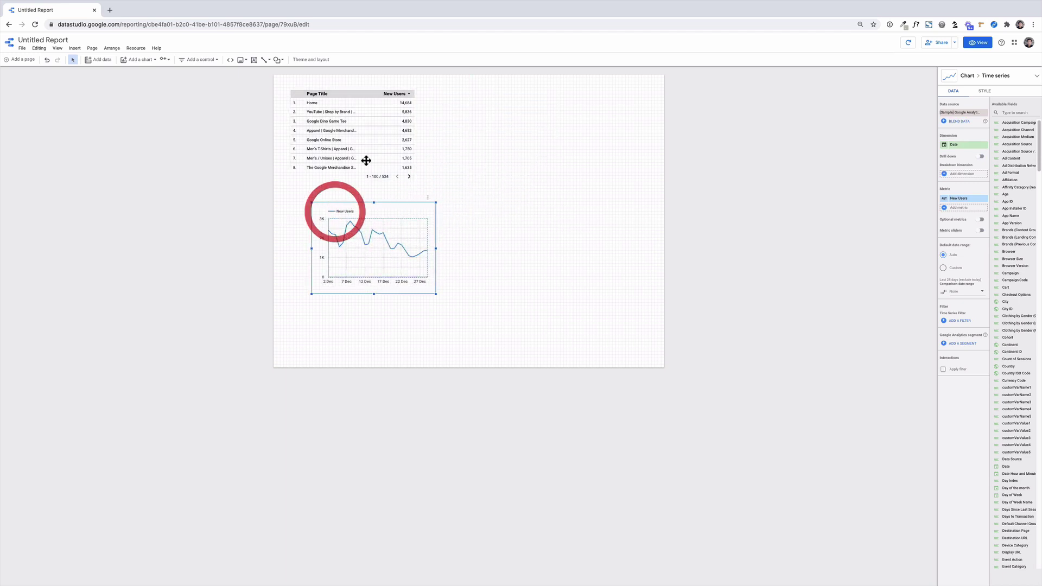
right_click(391, 104)
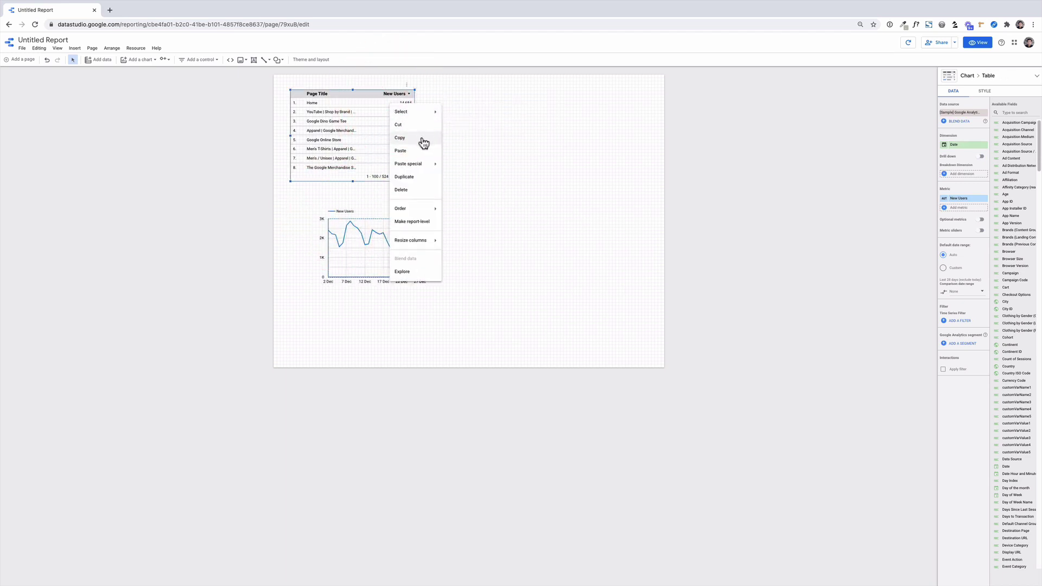
click(426, 190)
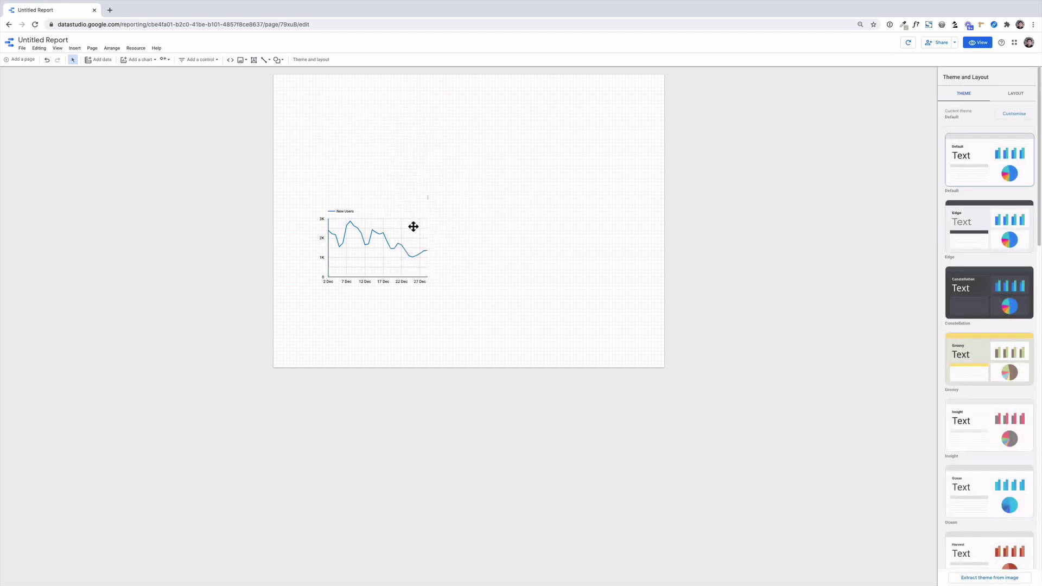
Move the line chart to the top-left and apply the dark Lagoon theme.
drag(413, 227, 390, 114)
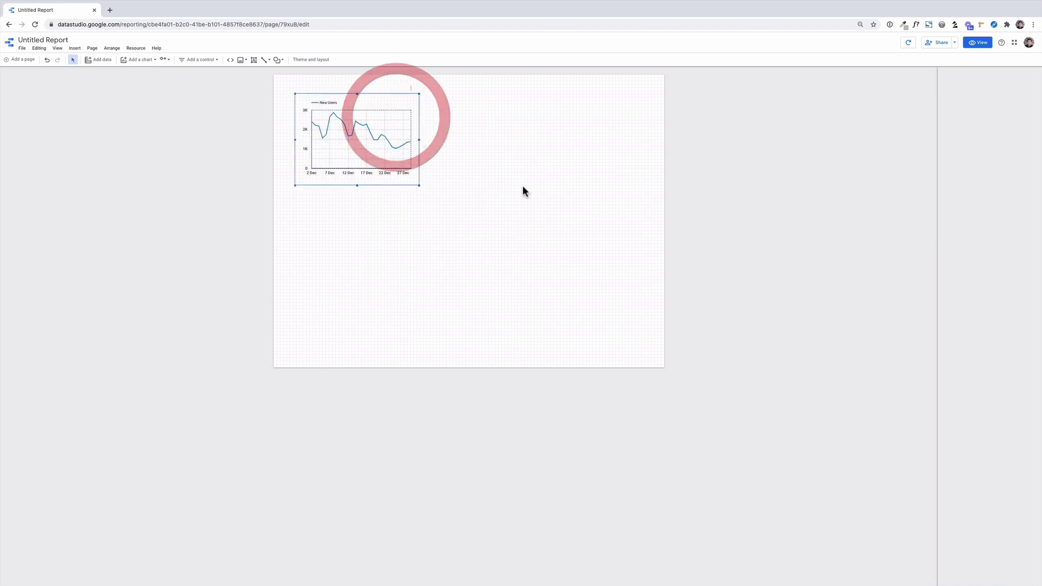
click(489, 196)
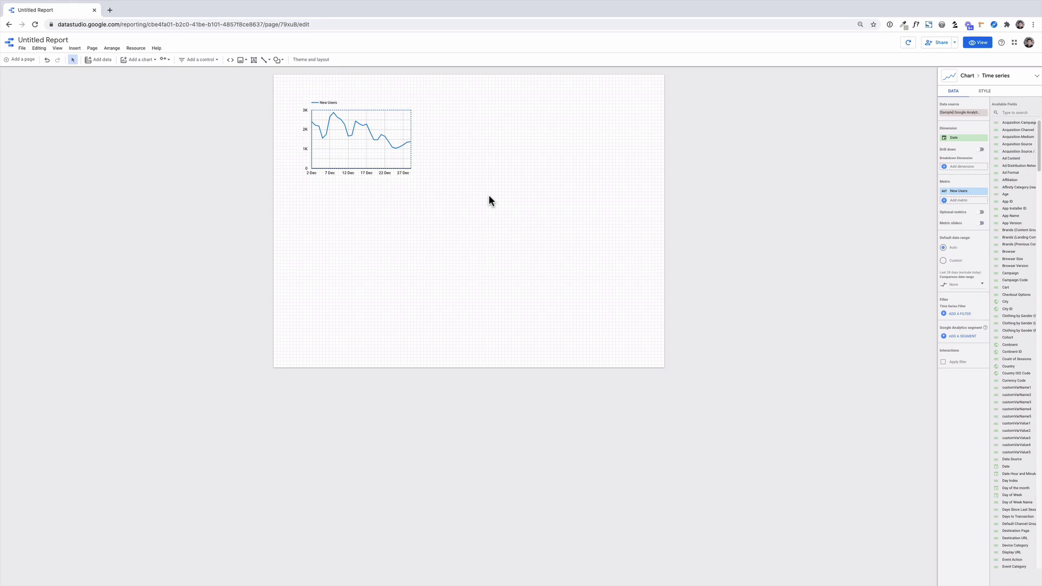
click(489, 200)
scroll(997, 173, down, 2)
scroll(998, 173, down, 2)
scroll(997, 173, down, 2)
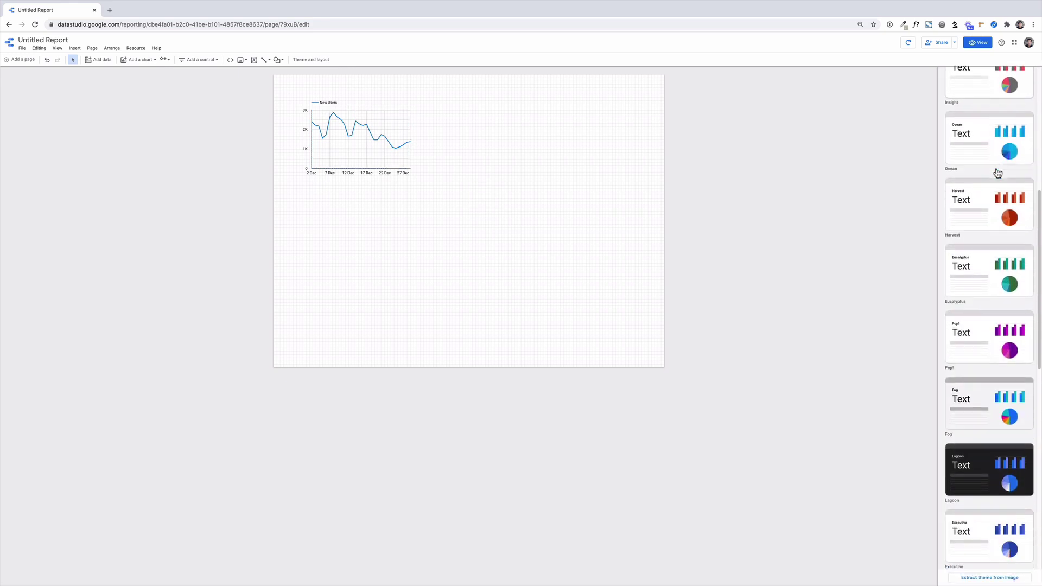
scroll(997, 173, down, 2)
scroll(997, 173, down, 2)
scroll(998, 173, down, 2)
scroll(998, 163, down, 2)
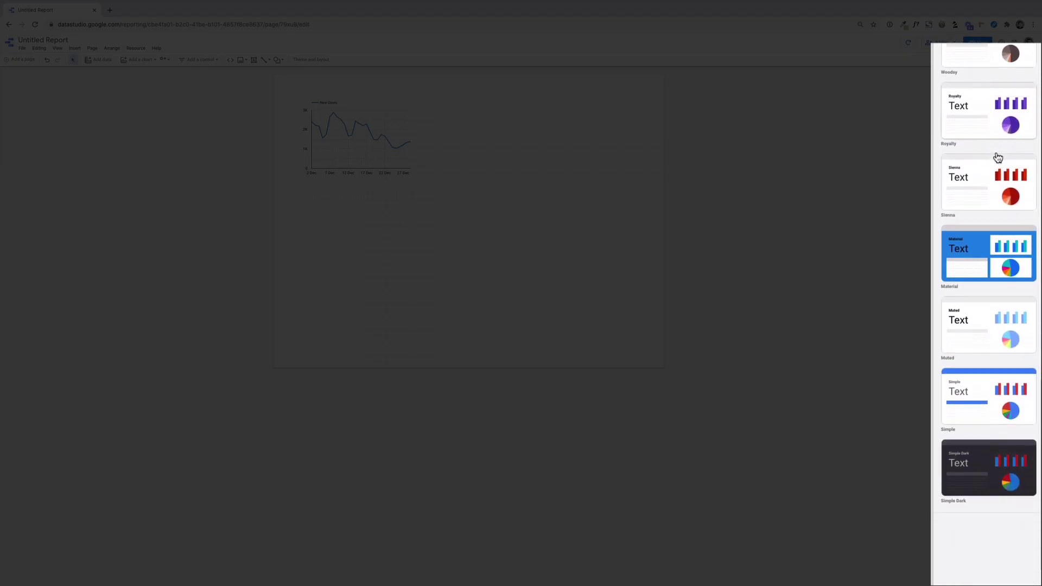
scroll(998, 157, down, 1)
scroll(997, 158, up, 2)
scroll(998, 158, up, 2)
scroll(998, 157, up, 1)
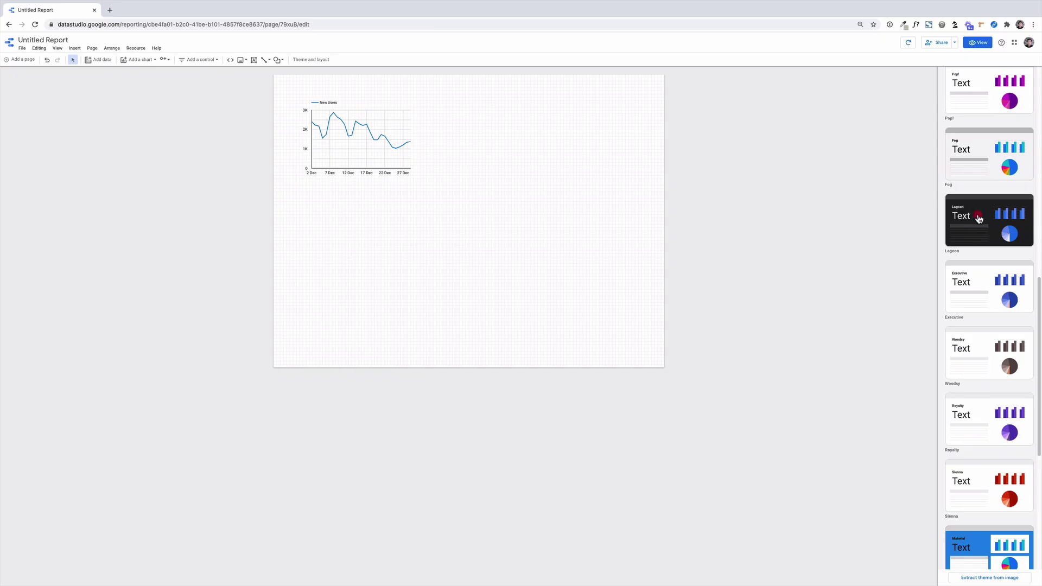
click(979, 218)
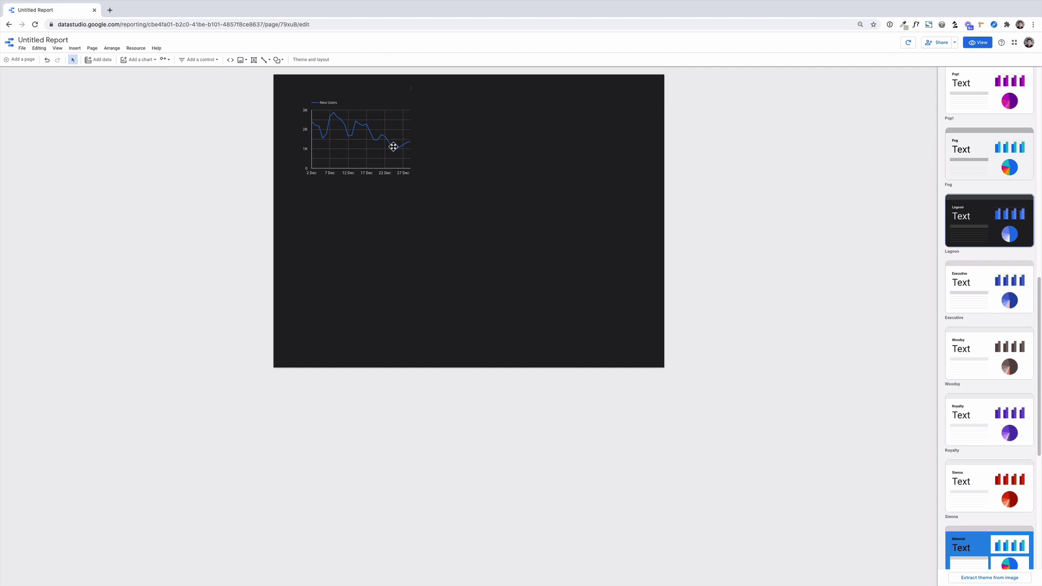
Lower and widen the time-series chart and switch its metric from New Users to Users.
drag(379, 123, 377, 160)
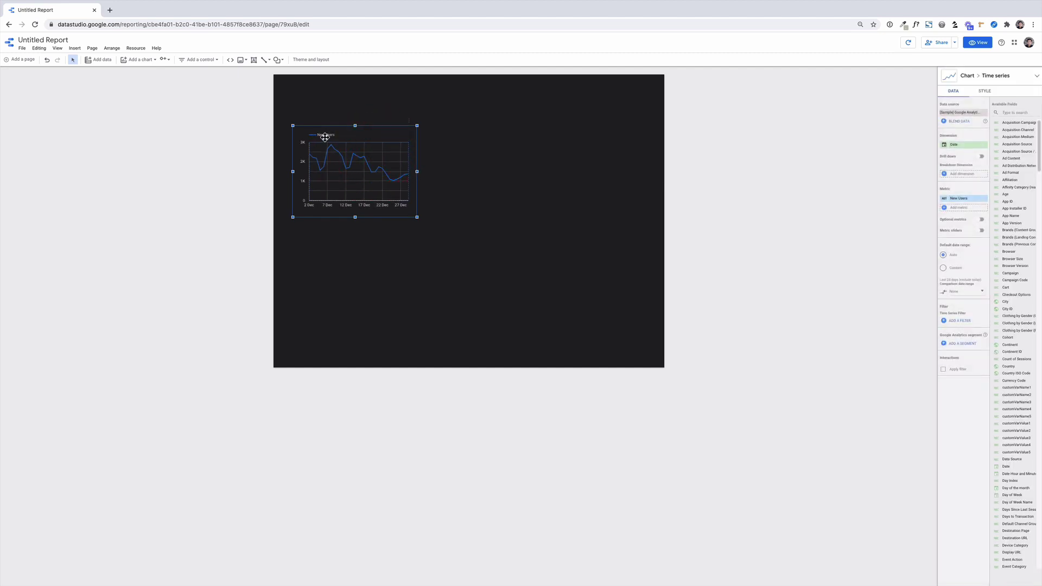
drag(418, 172, 486, 172)
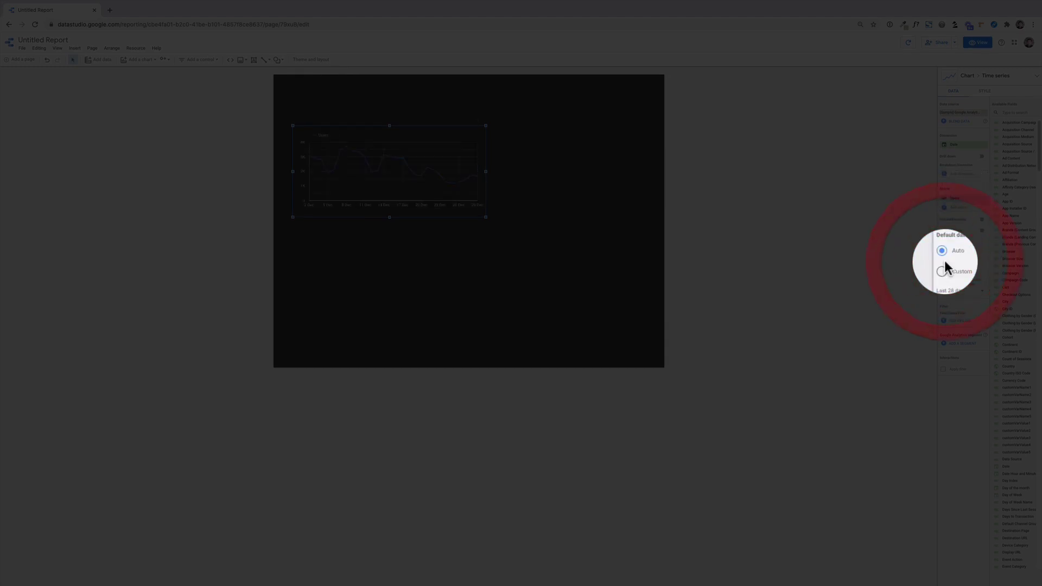
click(379, 171)
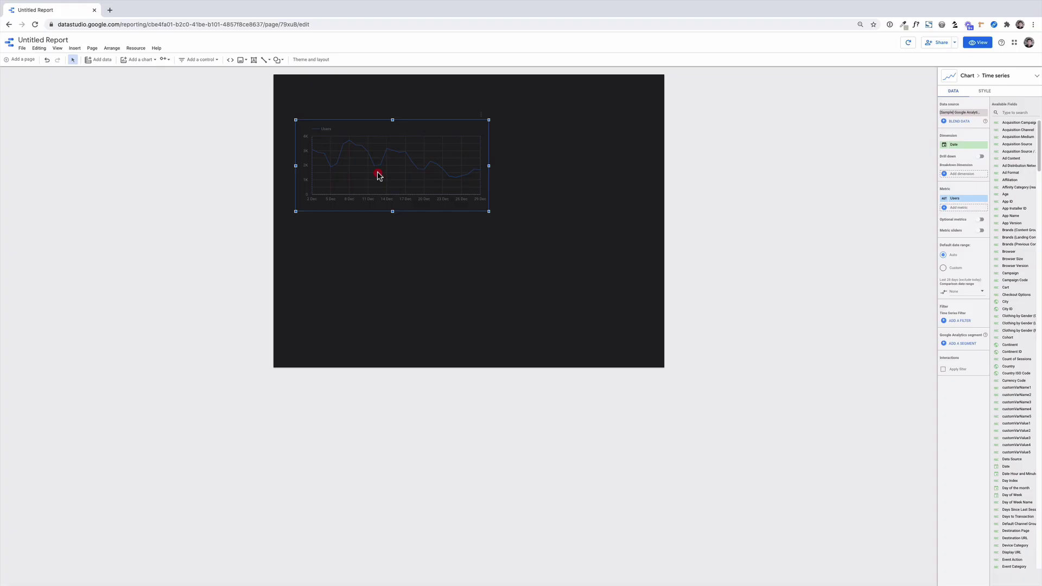
click(306, 96)
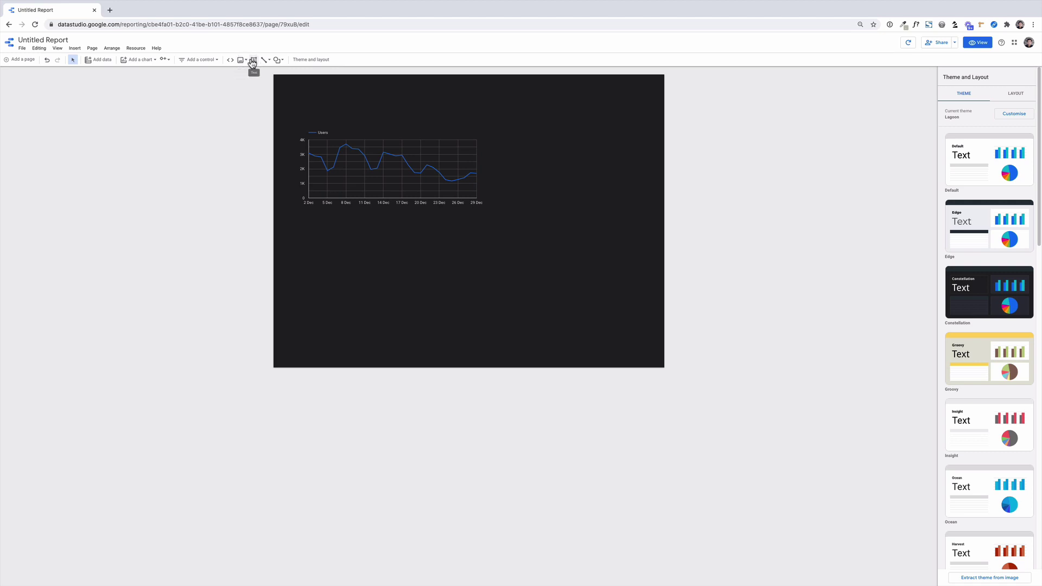
Draw a text box and enter the title 'Google Analytics Audience Overview'.
click(253, 63)
drag(298, 91, 482, 118)
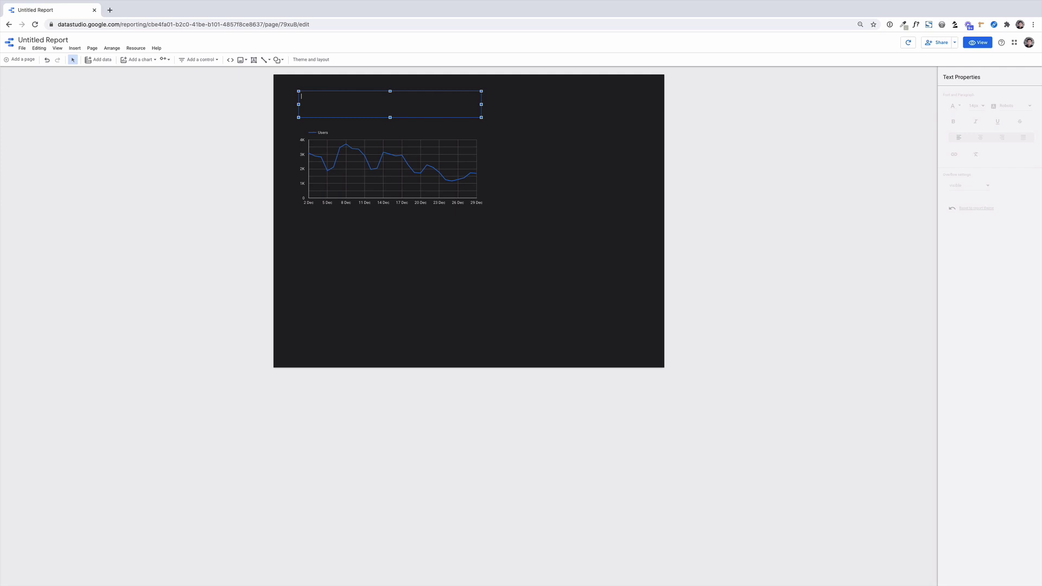
click(472, 110)
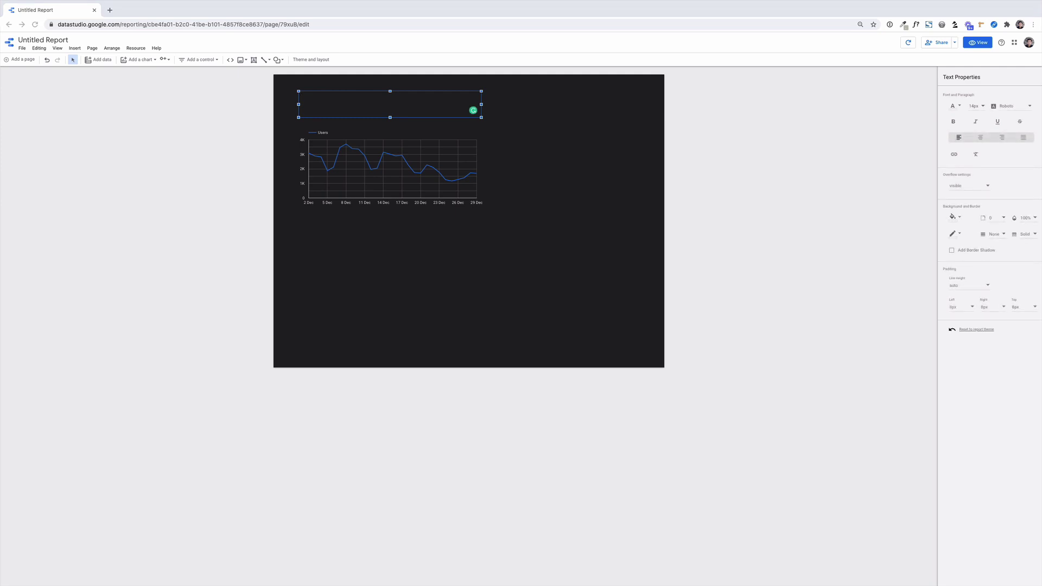
click(402, 105)
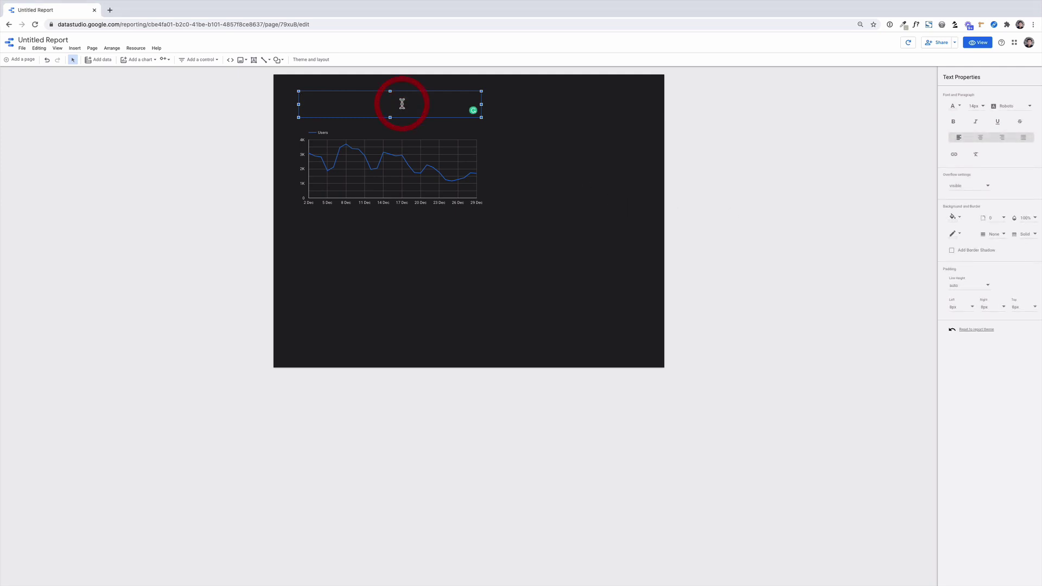
text(Google Analytics Audience Overview)
Style the title as 32px bold Open Sans and widen its box to one line.
drag(373, 95, 298, 96)
click(981, 112)
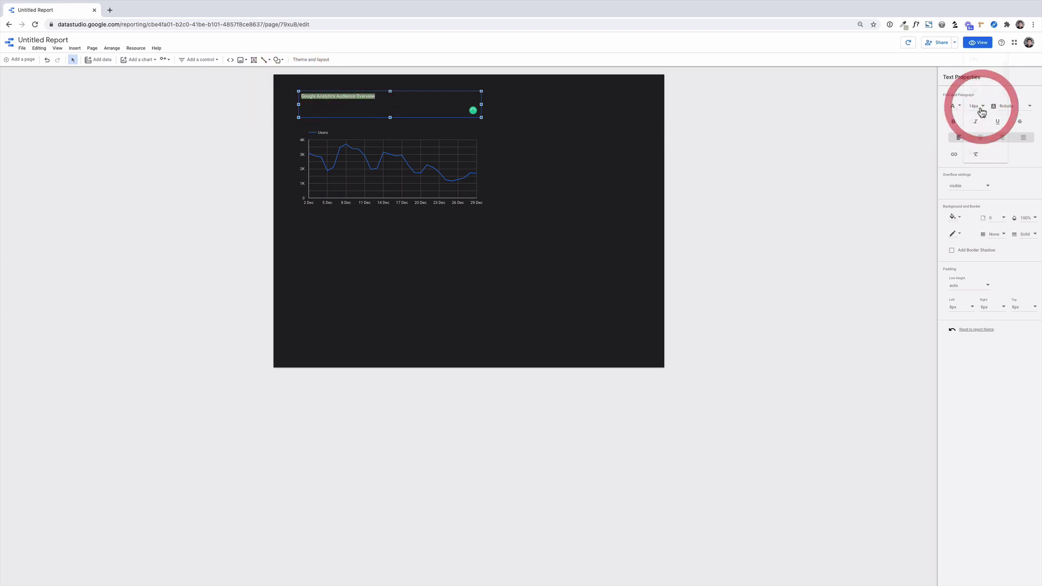
scroll(982, 114, down, 3)
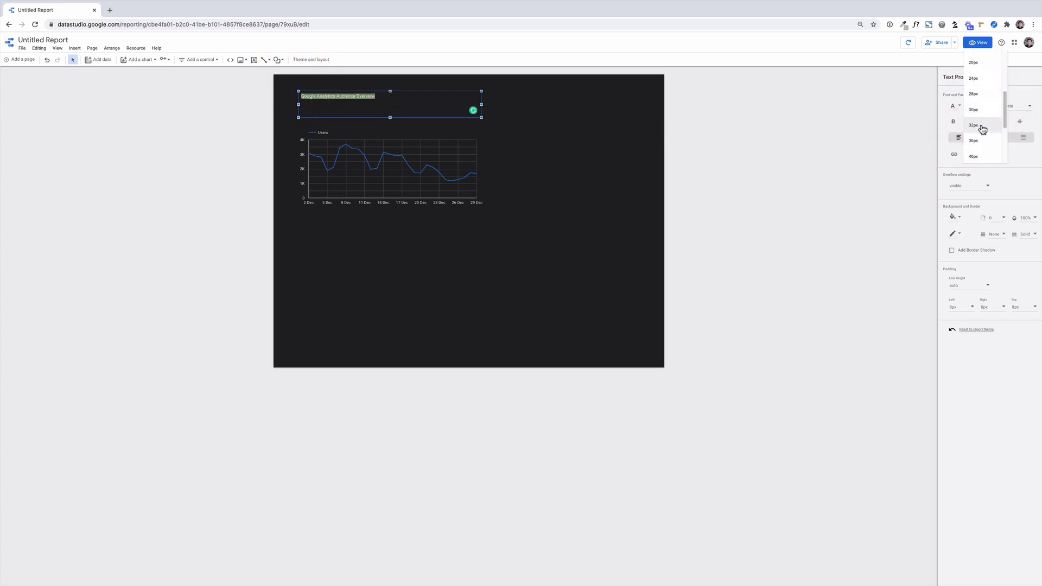
click(982, 126)
click(1022, 107)
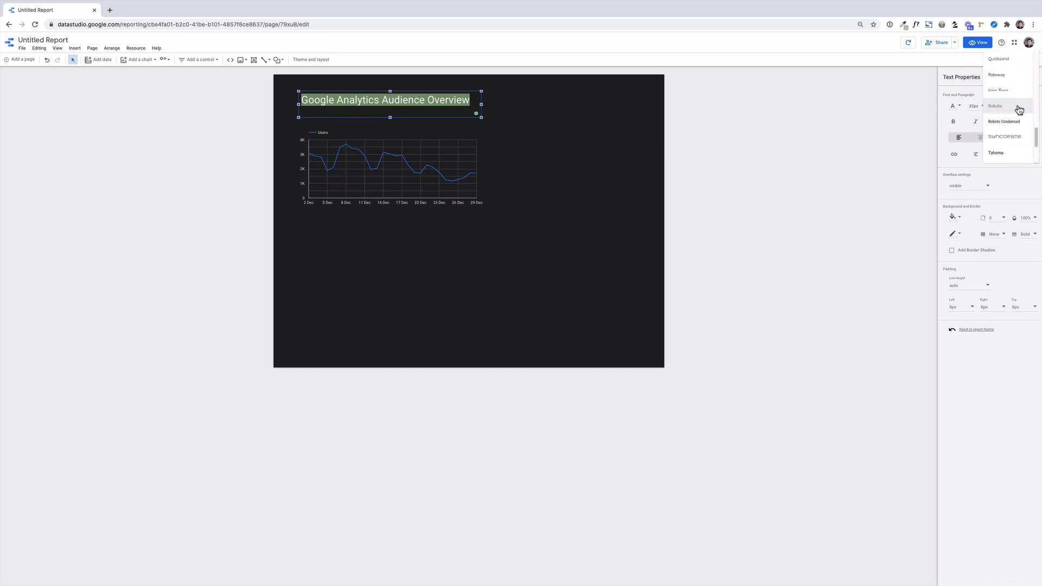
scroll(1018, 110, up, 4)
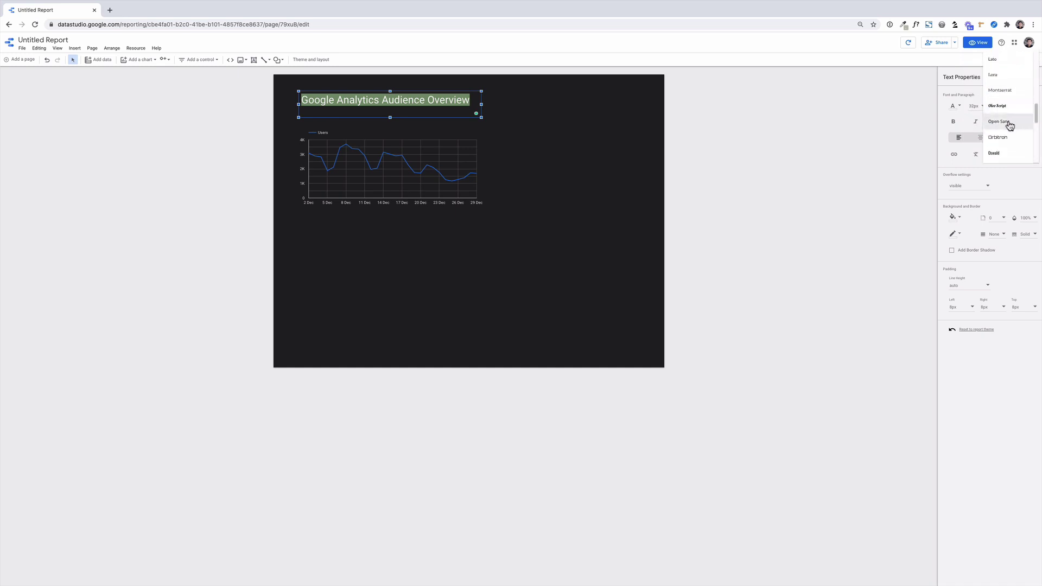
click(1007, 121)
click(954, 125)
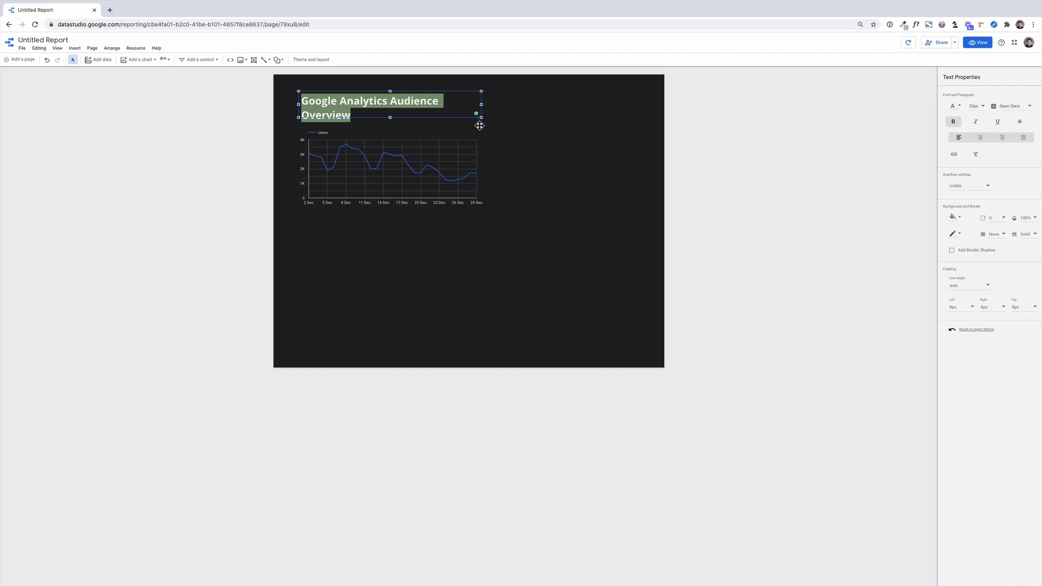
mouse_move(483, 104)
mouse_down()
mouse_move(503, 104)
mouse_move(491, 111)
mouse_up()
click(474, 100)
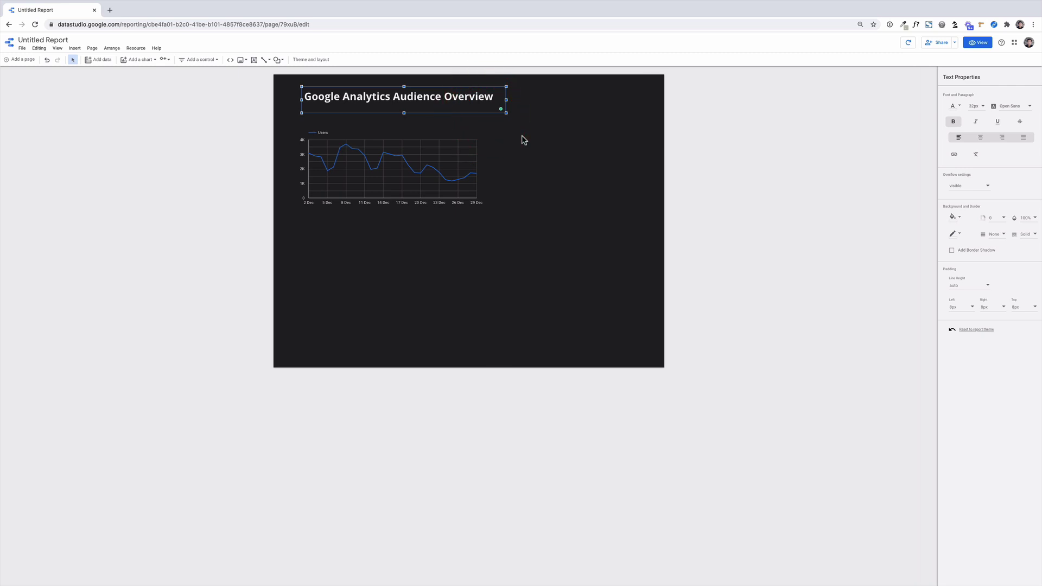
Upload the white Zen Ideas logo PNG into the report.
click(243, 63)
click(250, 75)
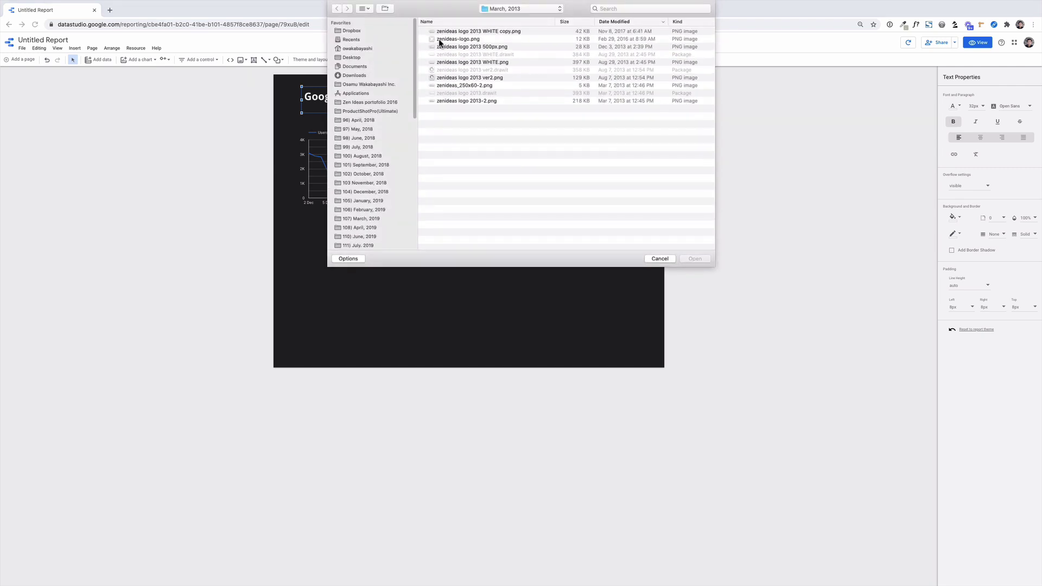
click(465, 39)
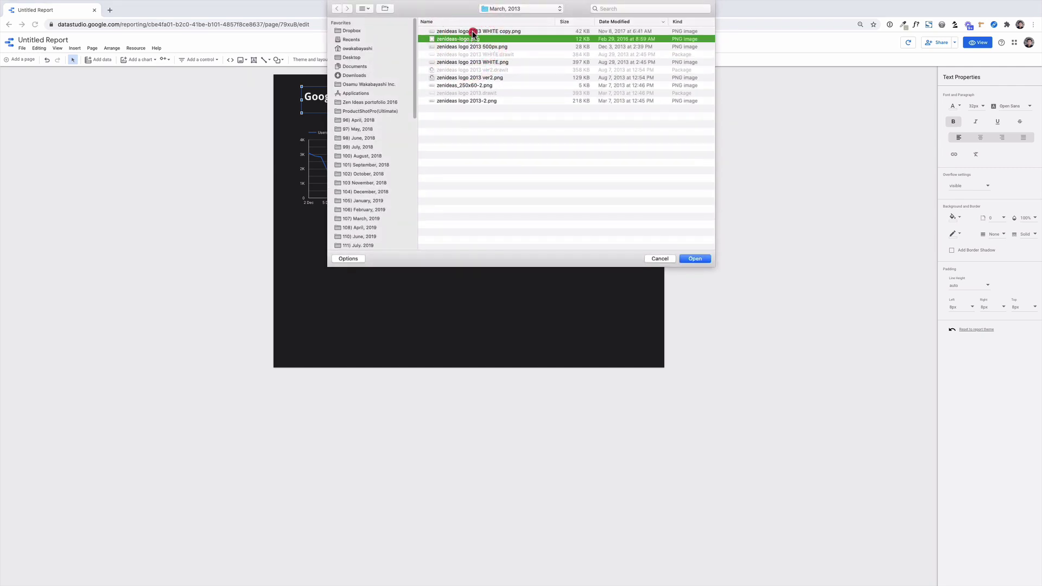
click(473, 32)
key(space)
key(space)
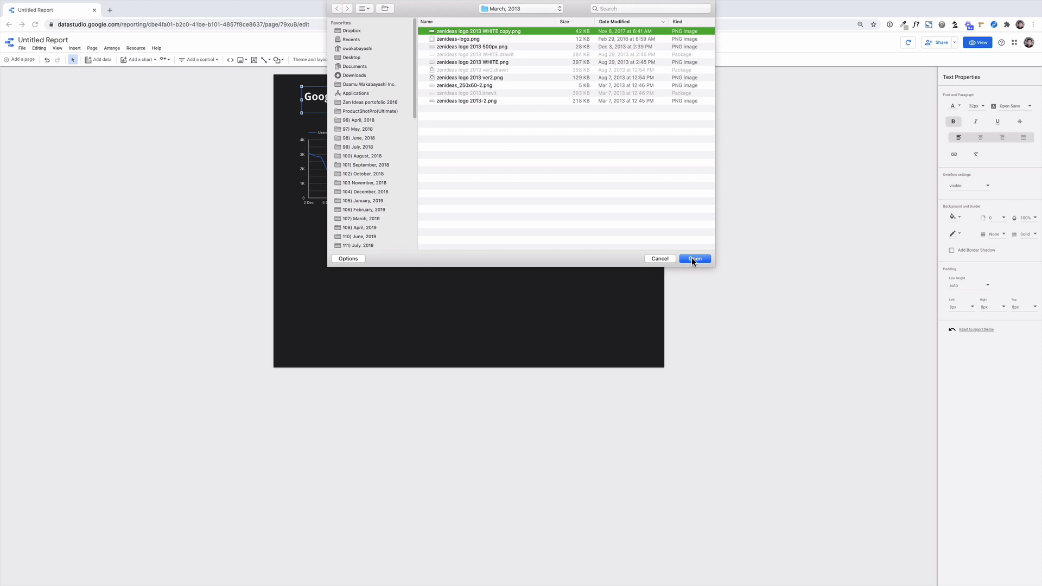
click(694, 258)
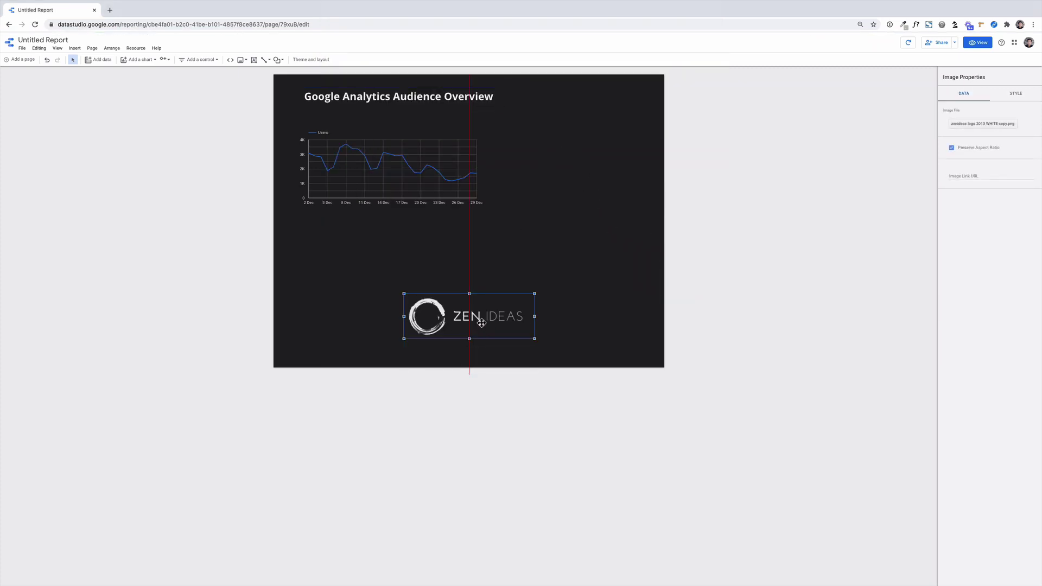
Move the logo to the top-right, shrink it, and nudge the chart lower.
drag(481, 322, 600, 114)
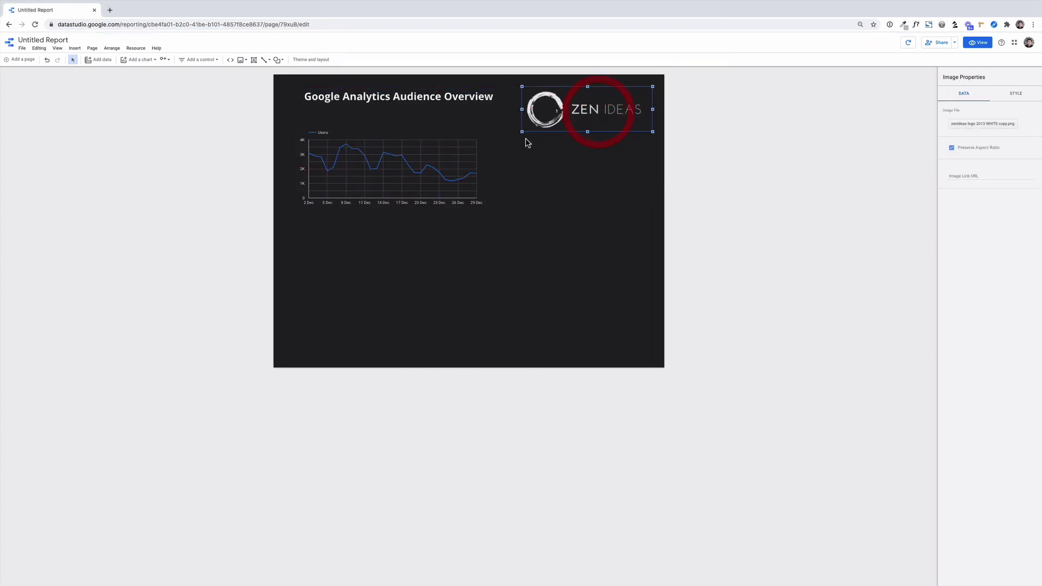
mouse_move(522, 132)
mouse_down()
mouse_move(590, 89)
mouse_move(576, 107)
mouse_up()
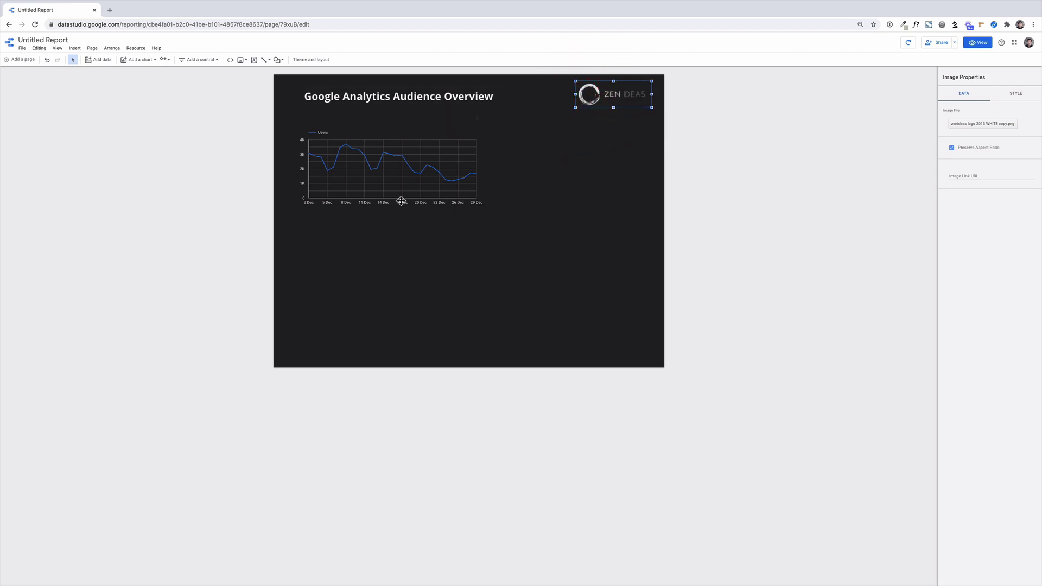
drag(399, 187, 398, 198)
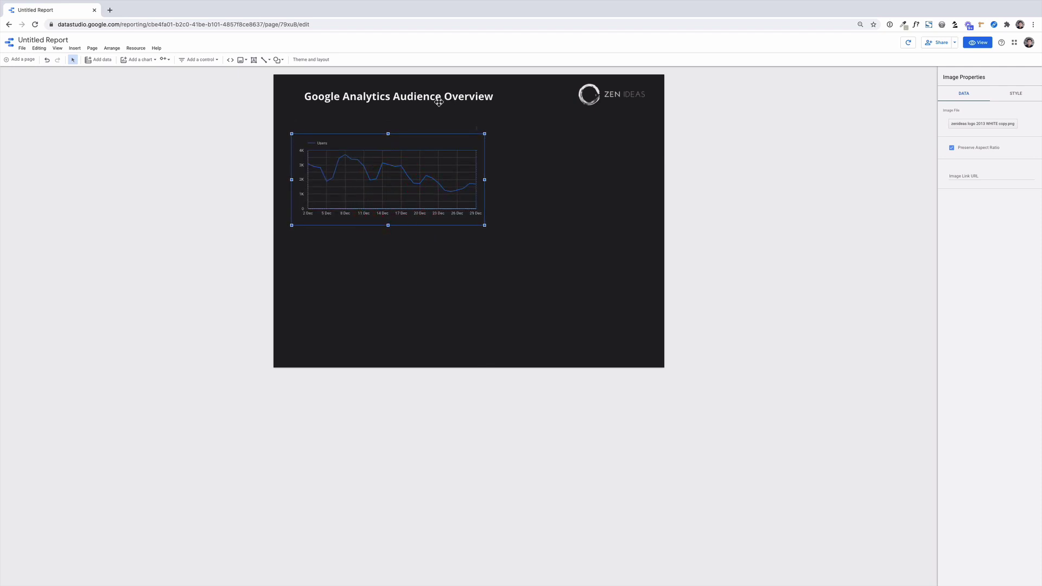
Add a text box reading 'Your audience at a glance' above the chart.
click(255, 63)
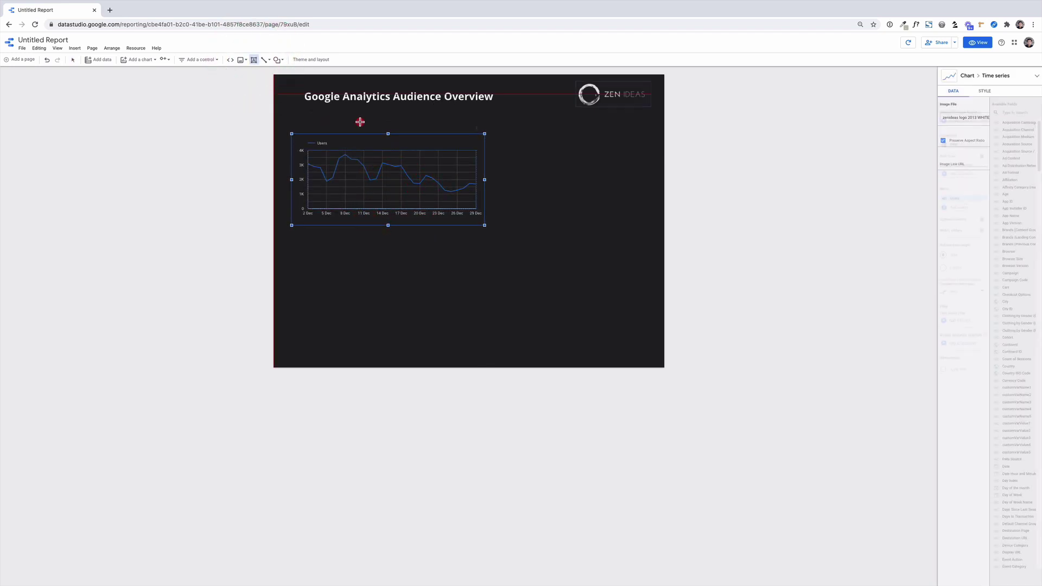
drag(296, 112, 408, 129)
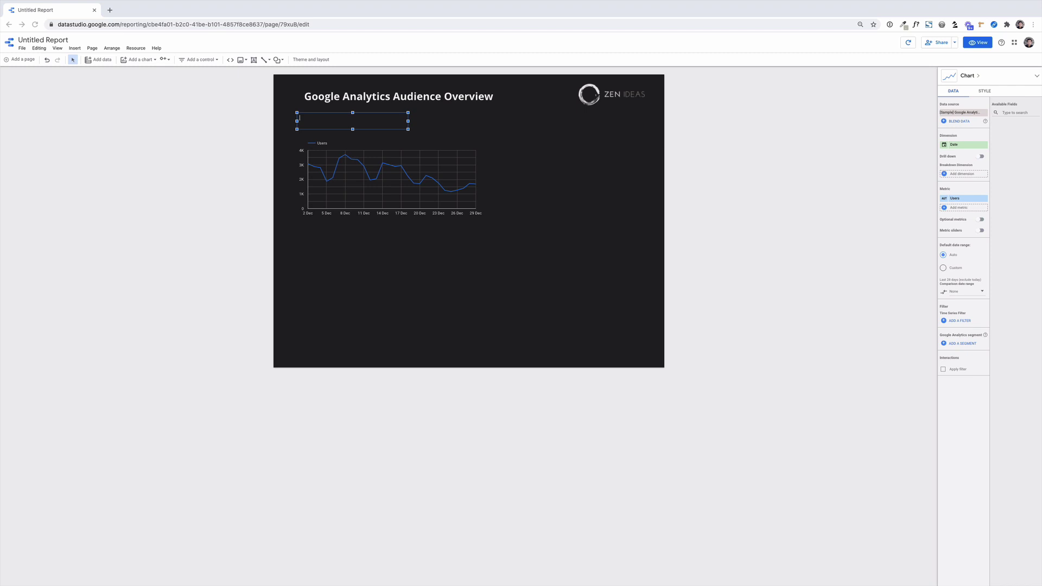
click(324, 121)
text(Your audience at a glance)
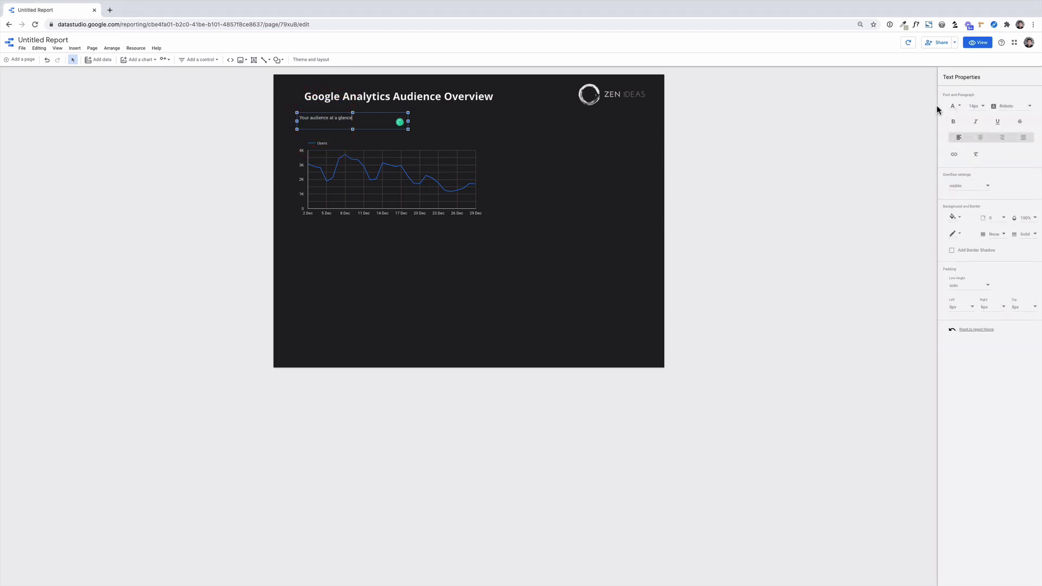
triple_click(340, 121)
Make the subtitle 20px, bold and pink.
click(982, 108)
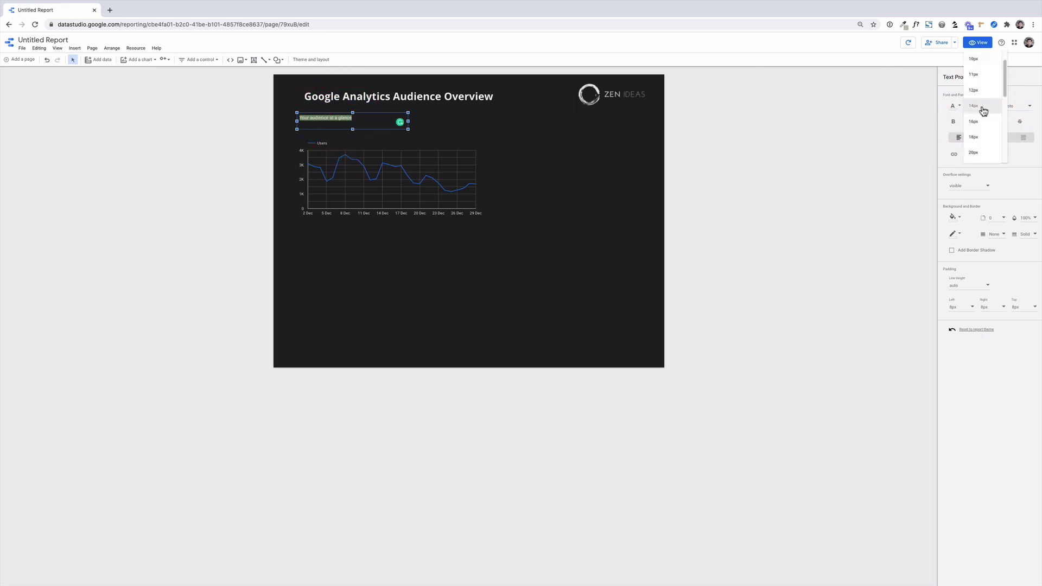
click(977, 139)
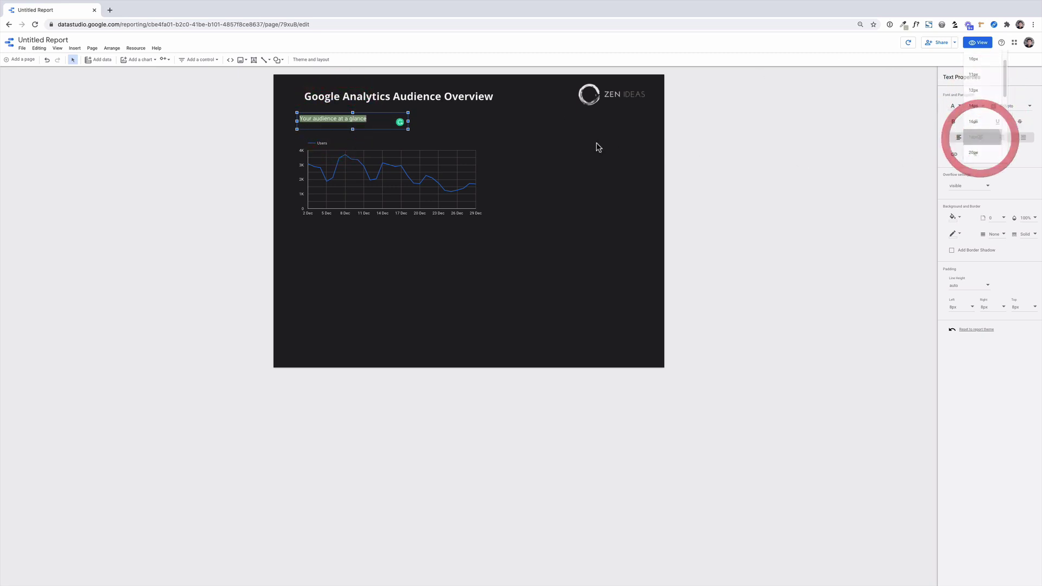
click(954, 121)
click(977, 107)
click(984, 128)
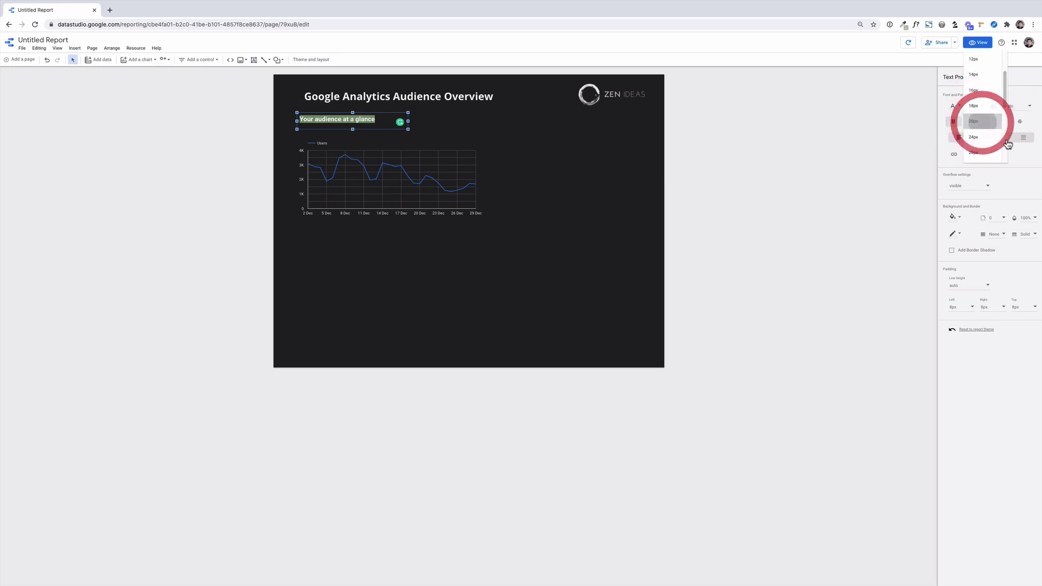
click(955, 107)
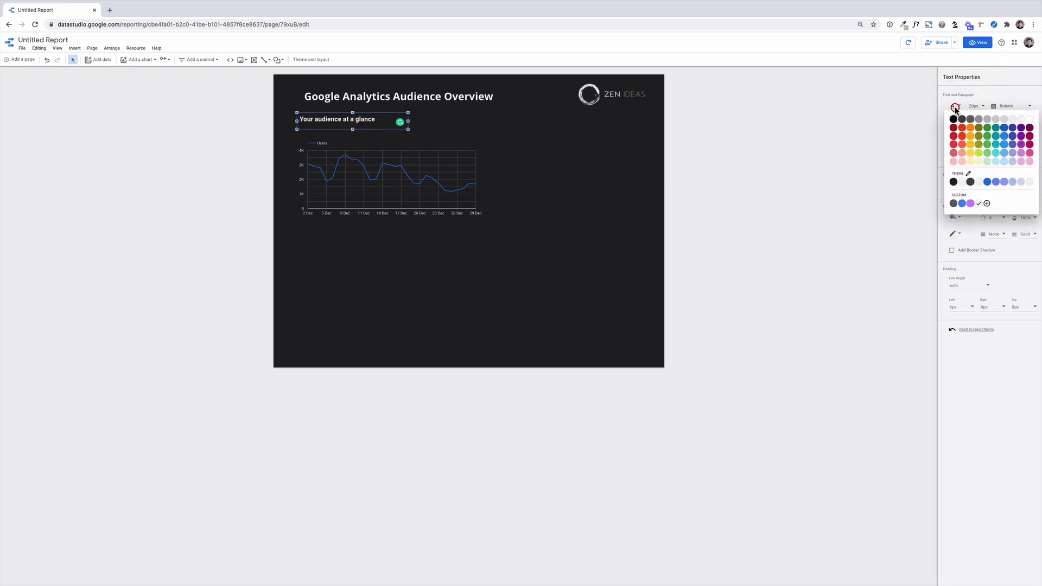
click(955, 107)
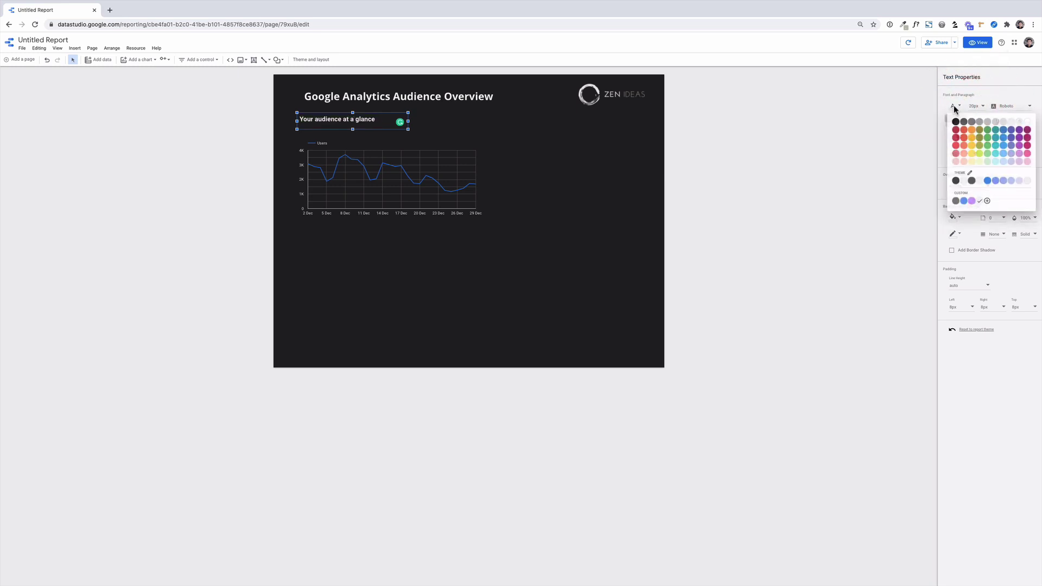
click(1031, 155)
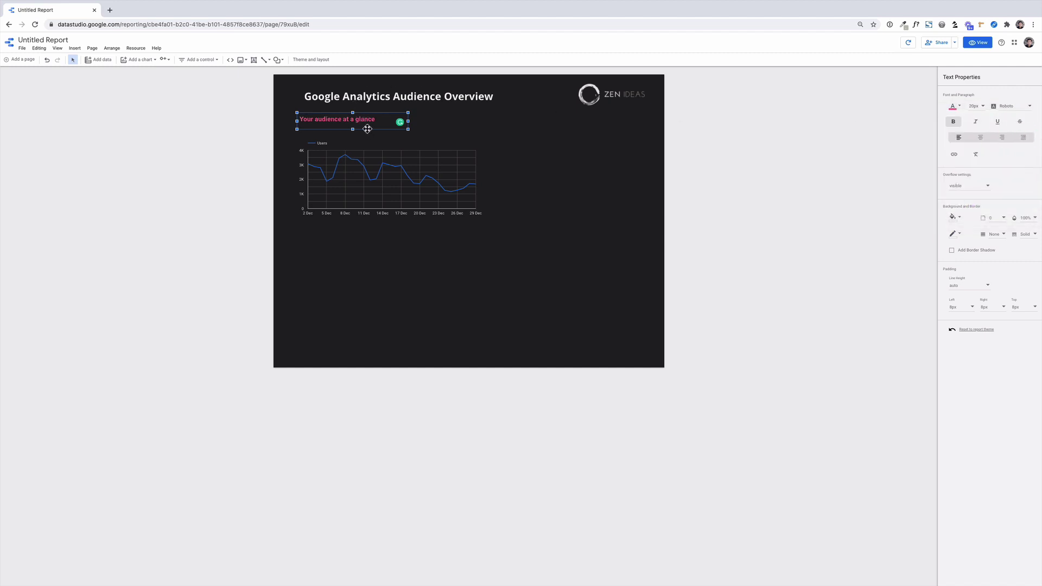
Align the subtitle under the title and line the chart up below it.
drag(370, 128, 388, 122)
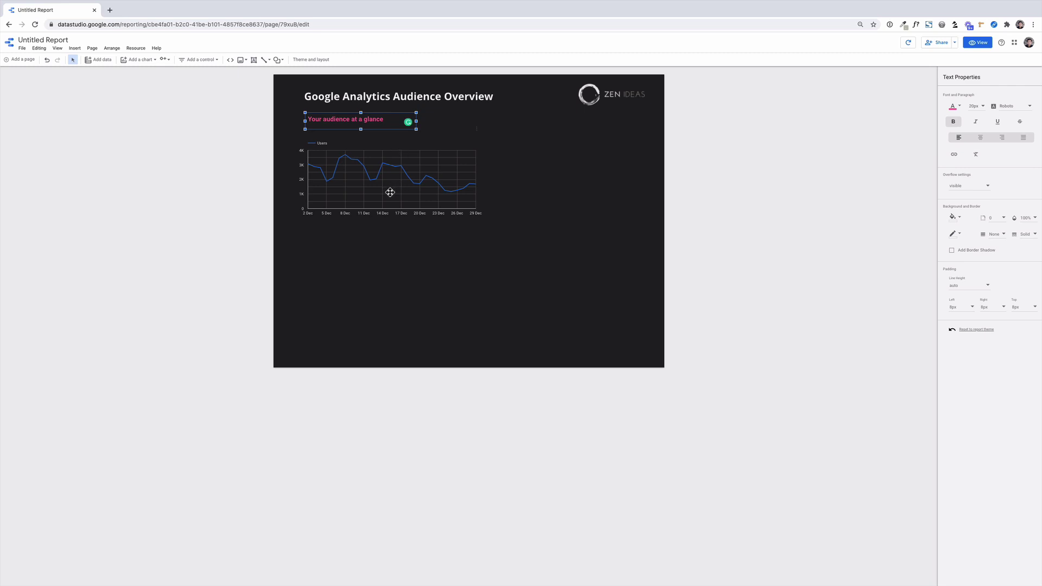
drag(390, 193, 391, 189)
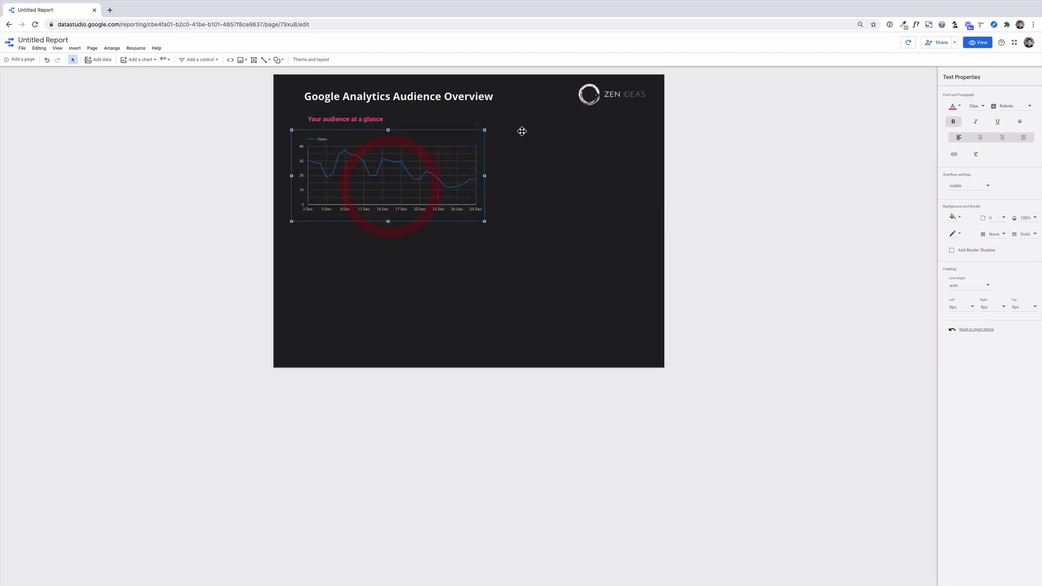
click(565, 172)
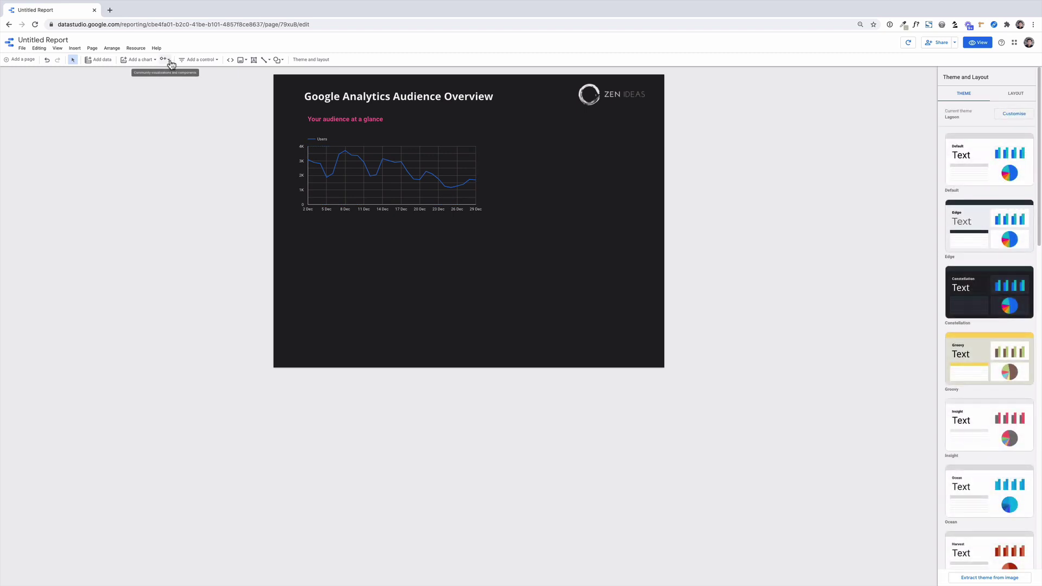
Place a pie chart to the right of the Users line chart.
click(167, 60)
click(122, 92)
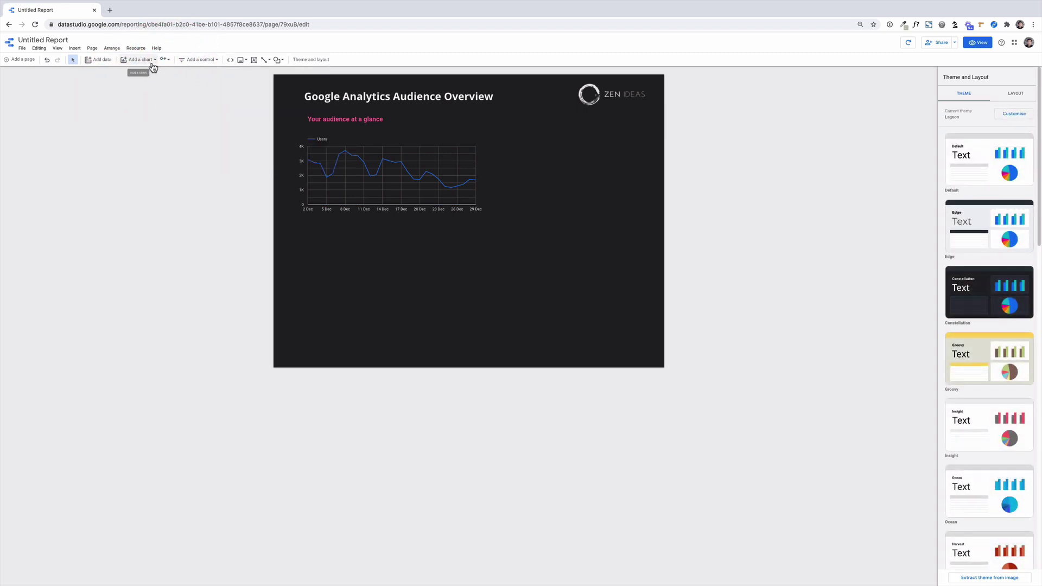
click(149, 63)
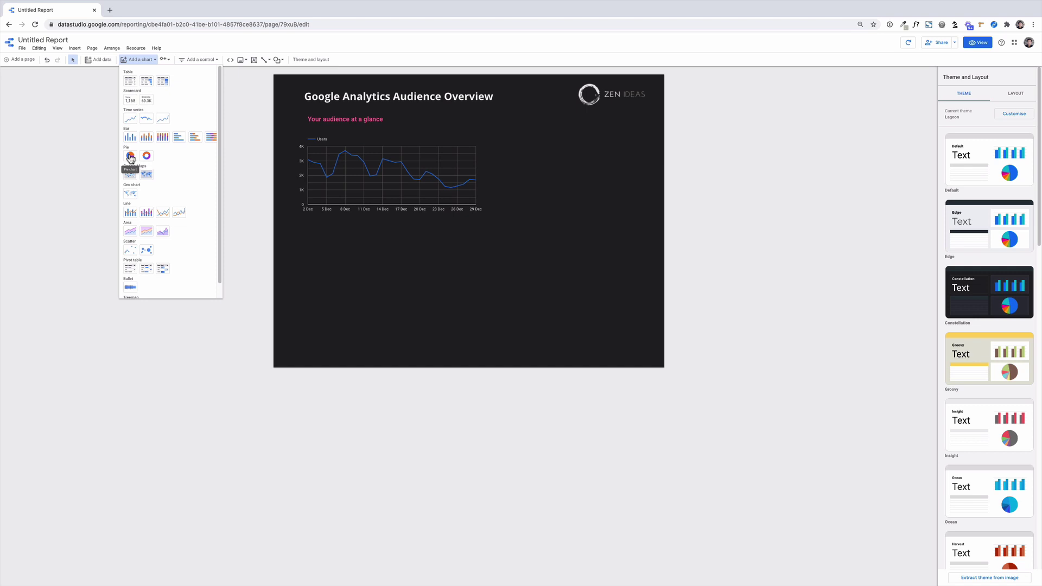
click(130, 157)
click(502, 145)
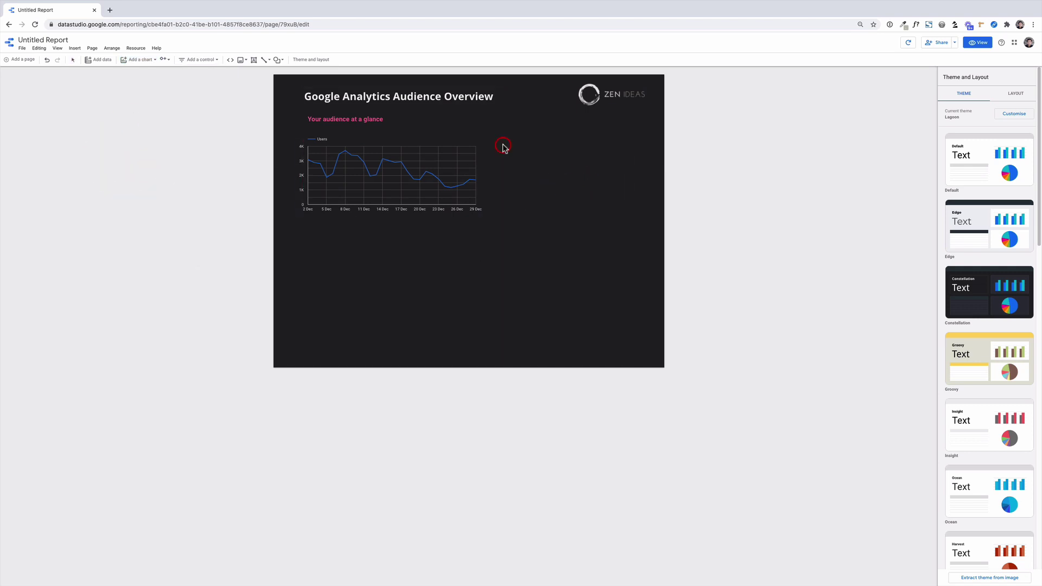
drag(587, 225, 589, 223)
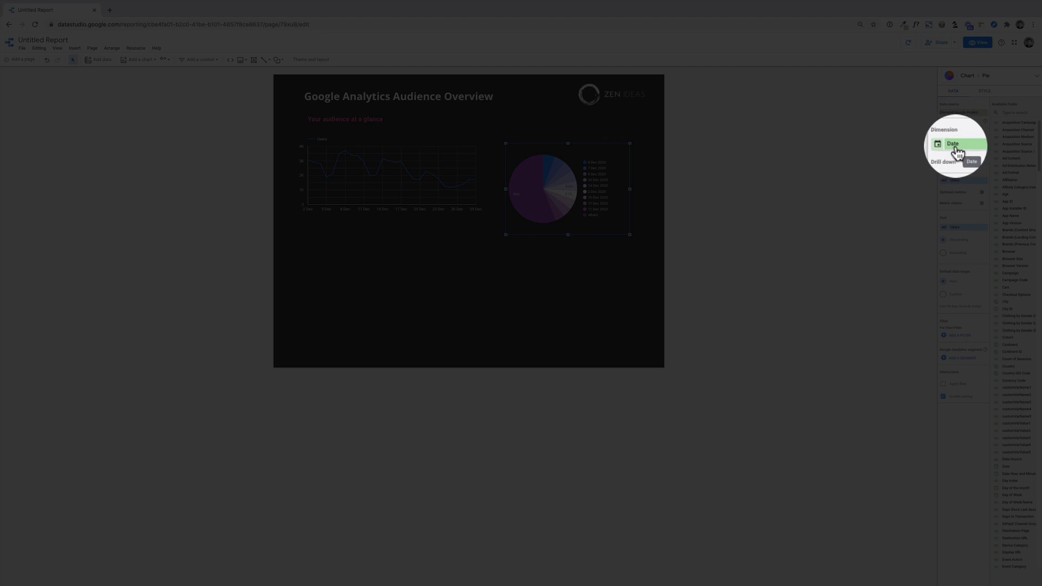
Set the pie's dimension to User Type and nudge it up and right.
click(952, 147)
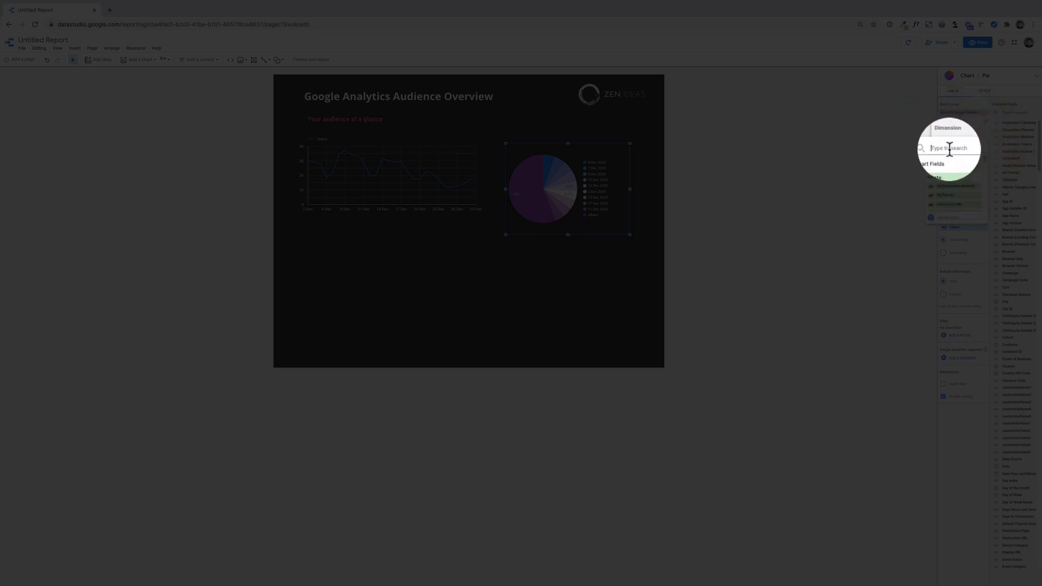
text(user)
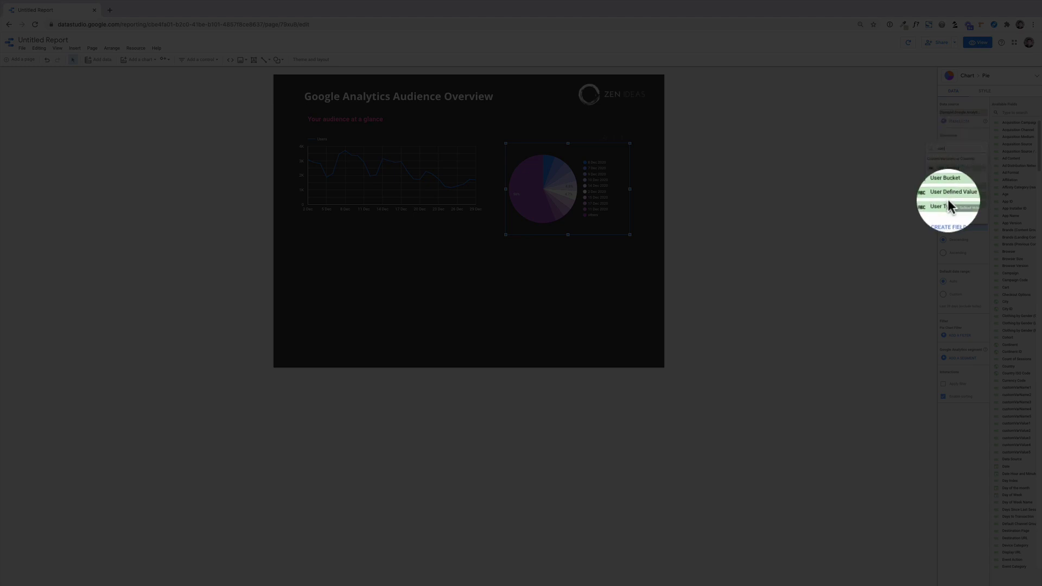
click(947, 204)
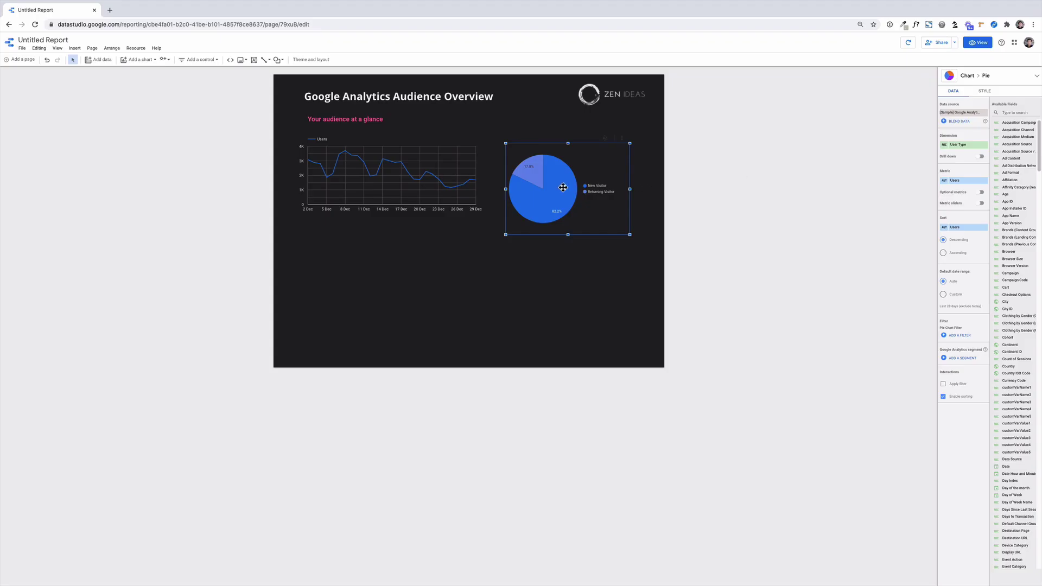
drag(563, 188, 567, 178)
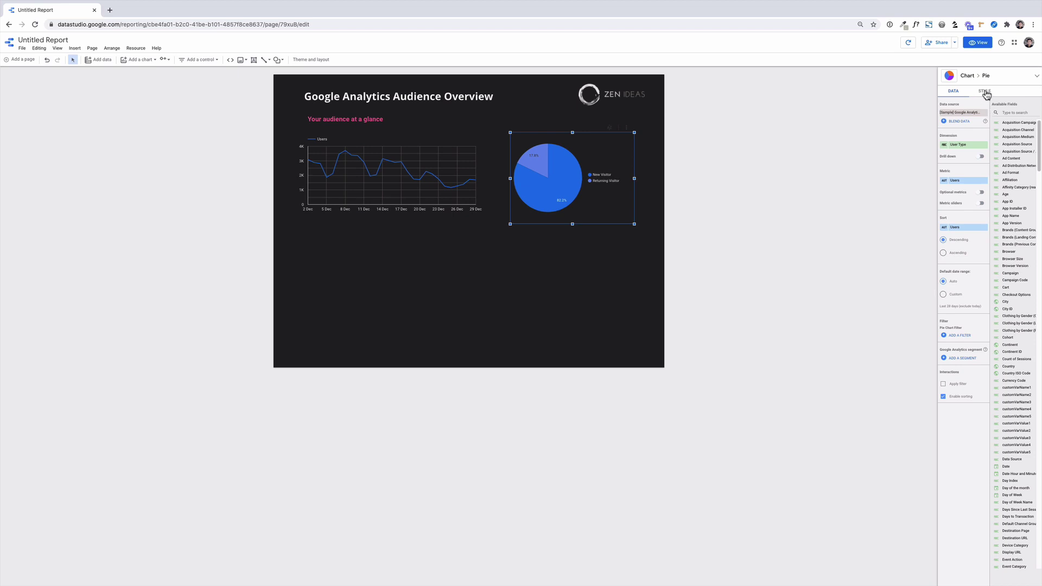
Make the New vs Returning Visitors pie a shorter donut chart with a bottom legend.
click(986, 92)
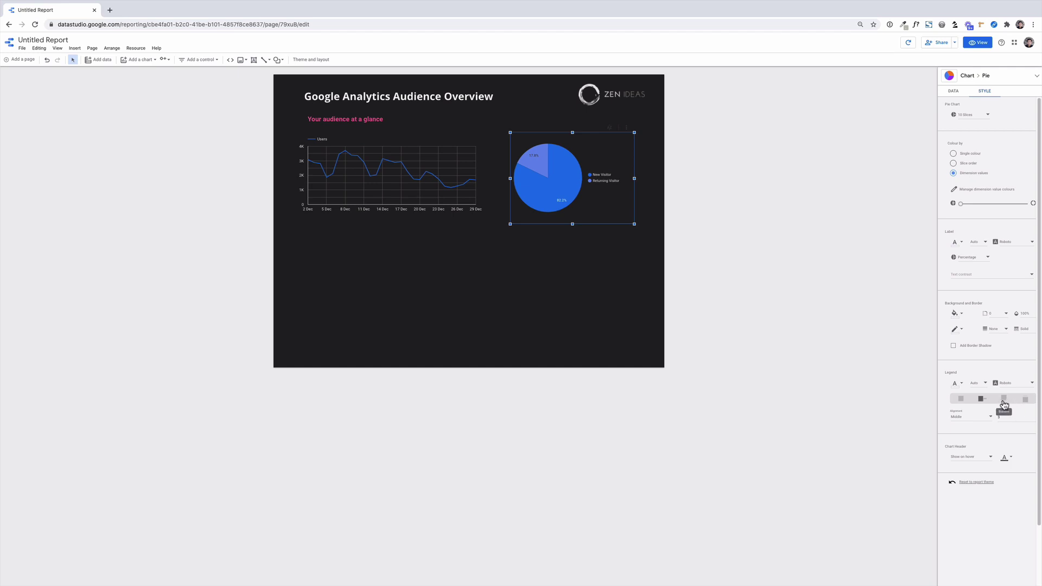
click(1004, 398)
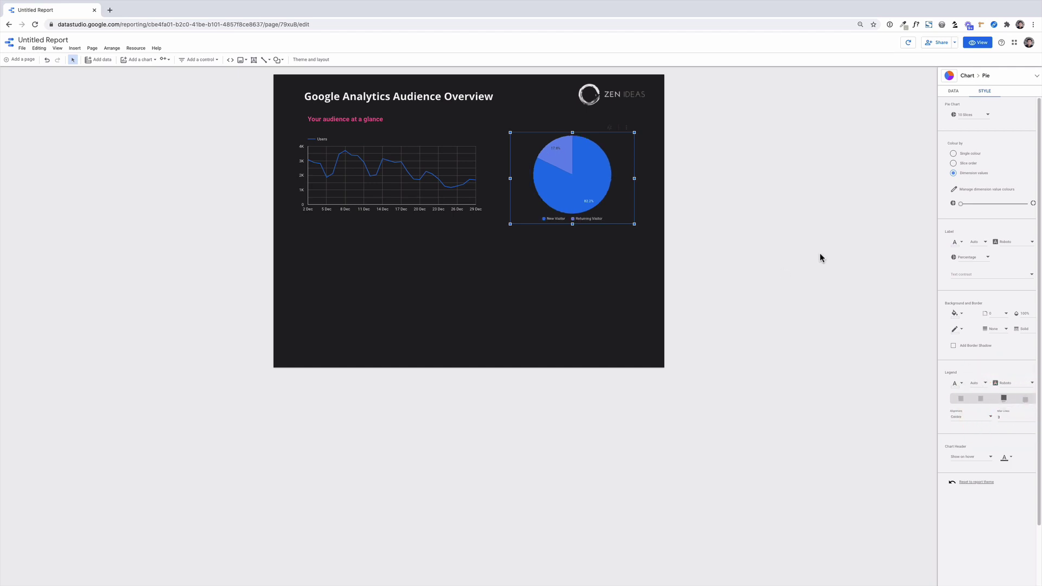
click(1037, 77)
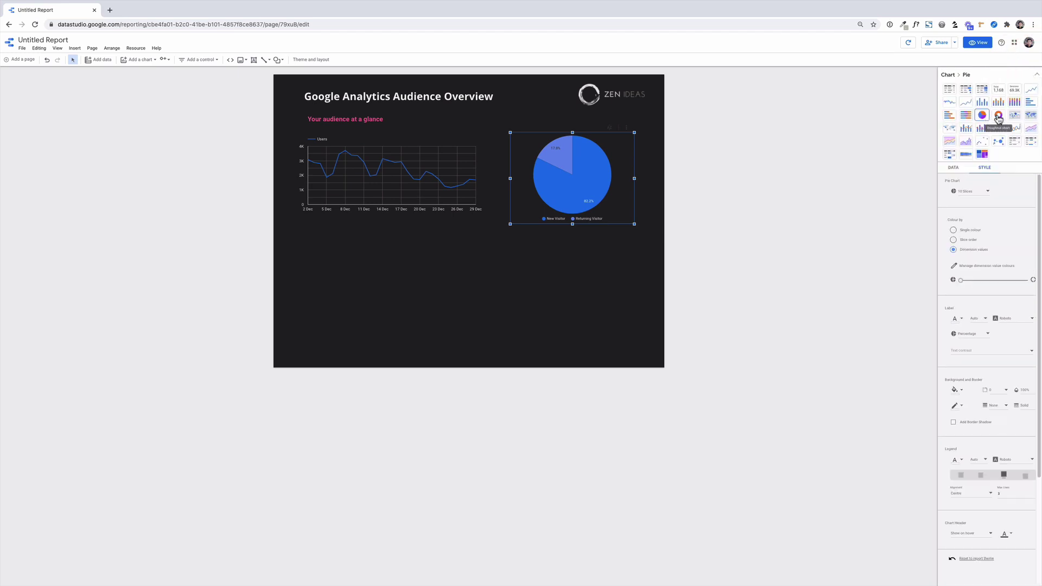
click(999, 115)
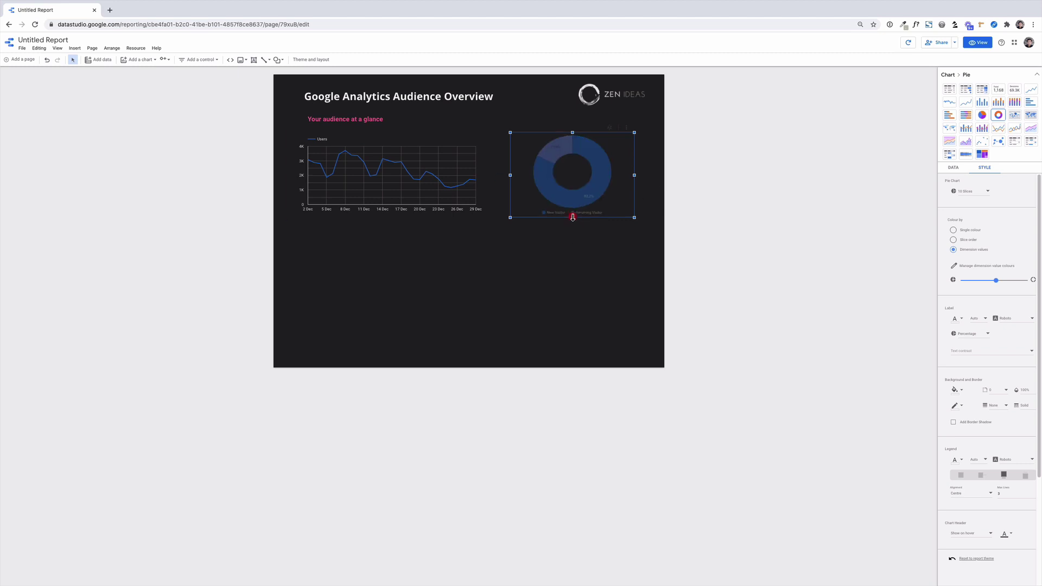
drag(572, 224, 581, 197)
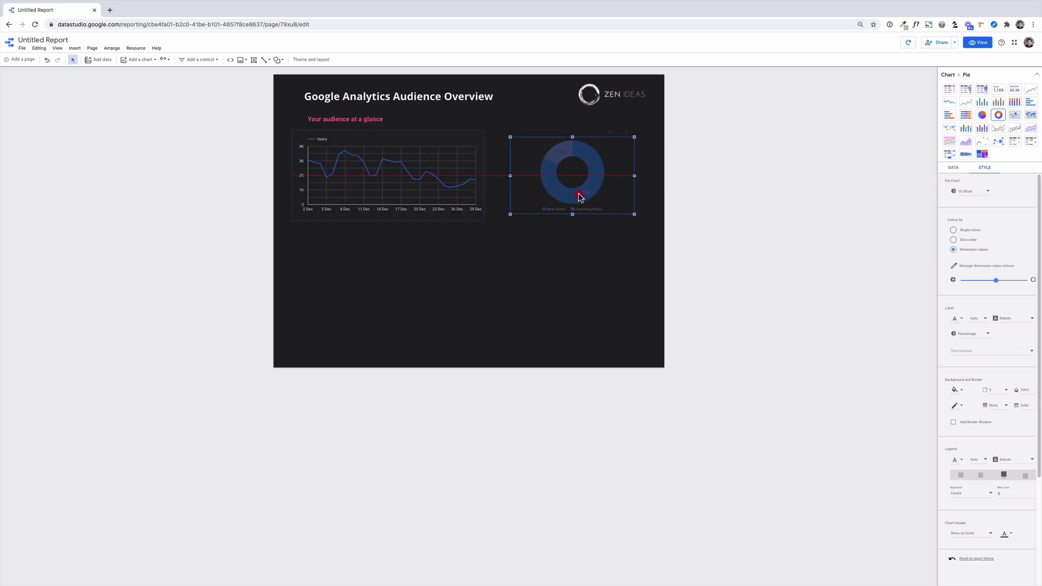
click(575, 247)
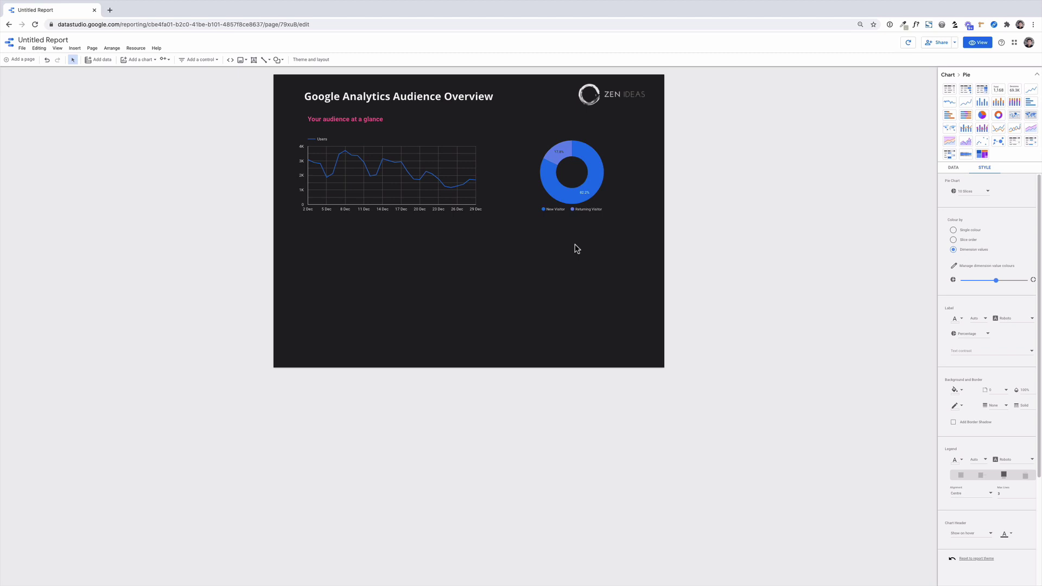
Place a Users scorecard showing 56,385 below the line chart.
click(149, 60)
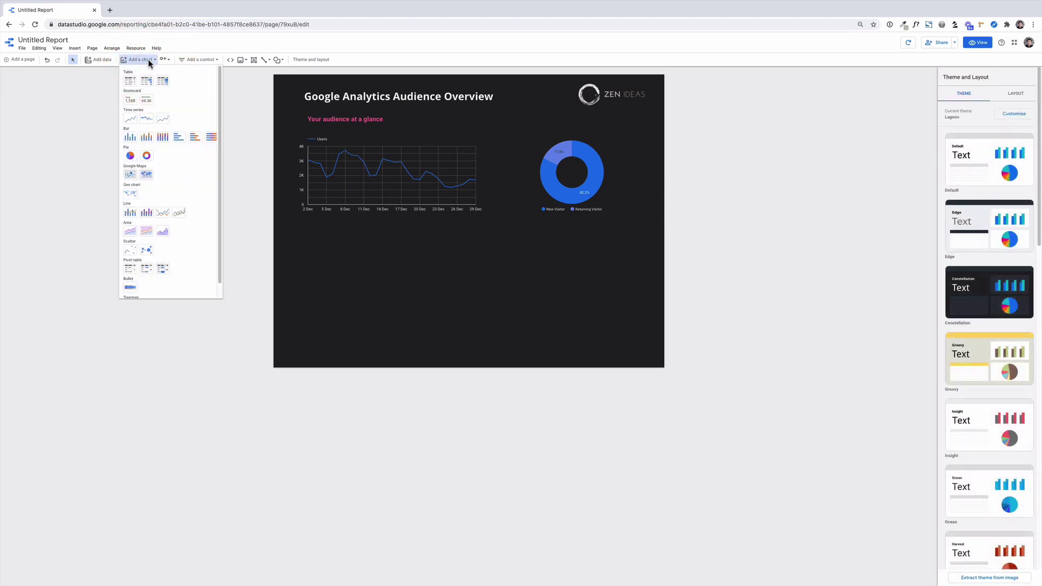
click(129, 101)
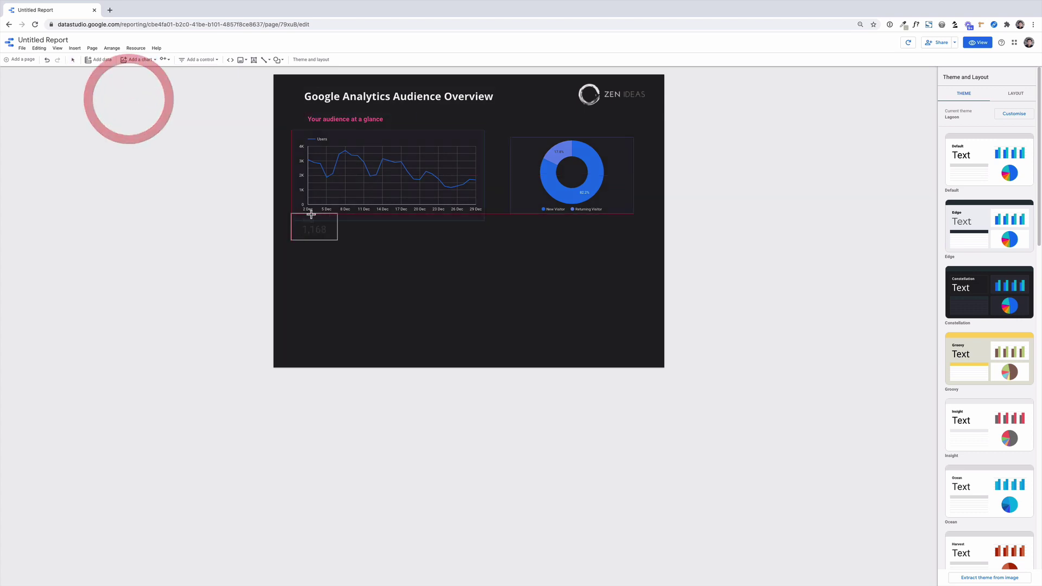
click(304, 223)
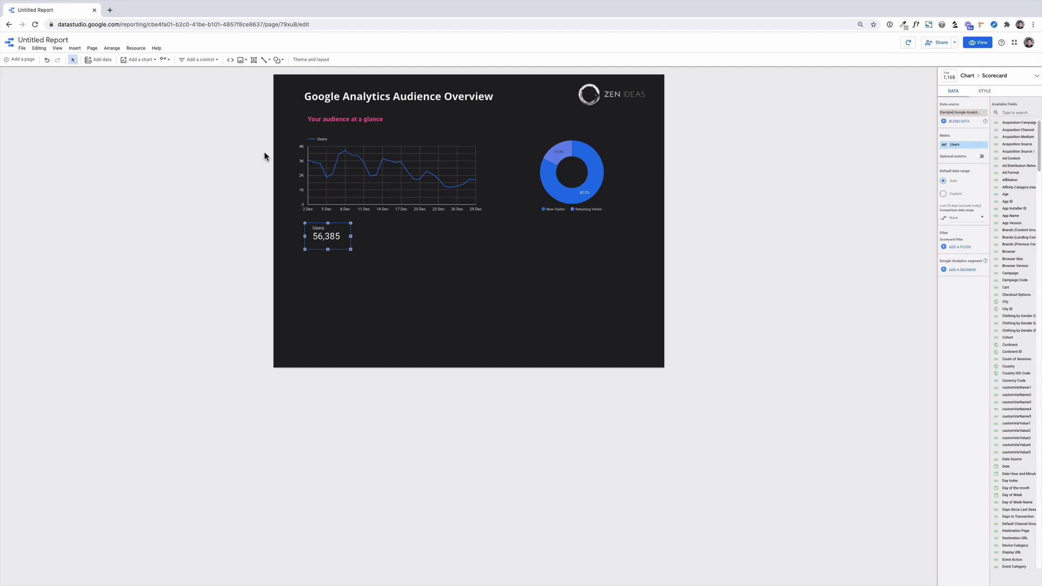
click(156, 61)
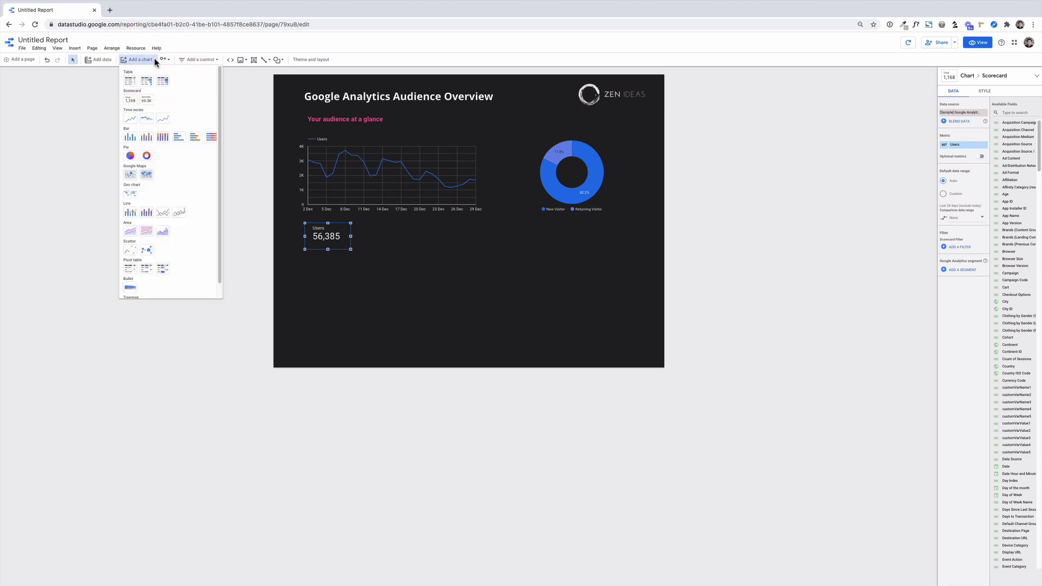
Draw a Users time-series chart below the scorecard, with Date as its dimension instead of Month of Year.
click(130, 120)
drag(304, 255, 428, 348)
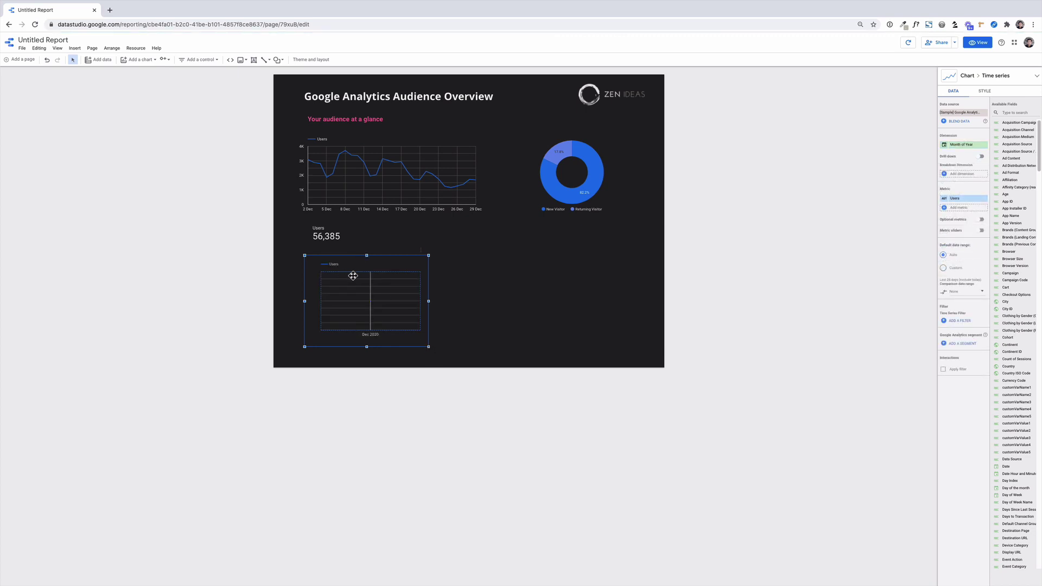
click(961, 144)
text(date)
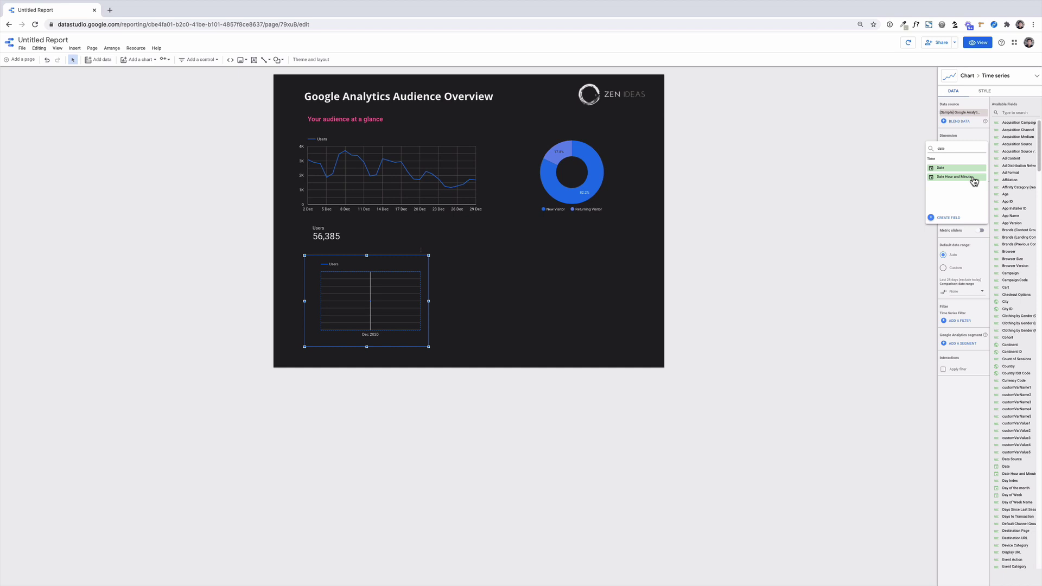
click(958, 172)
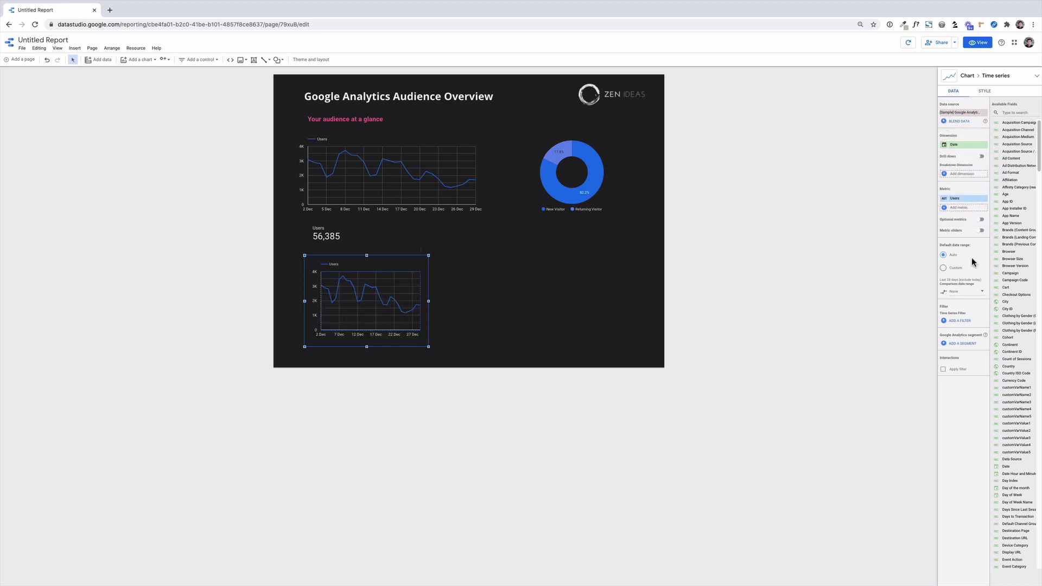
click(987, 92)
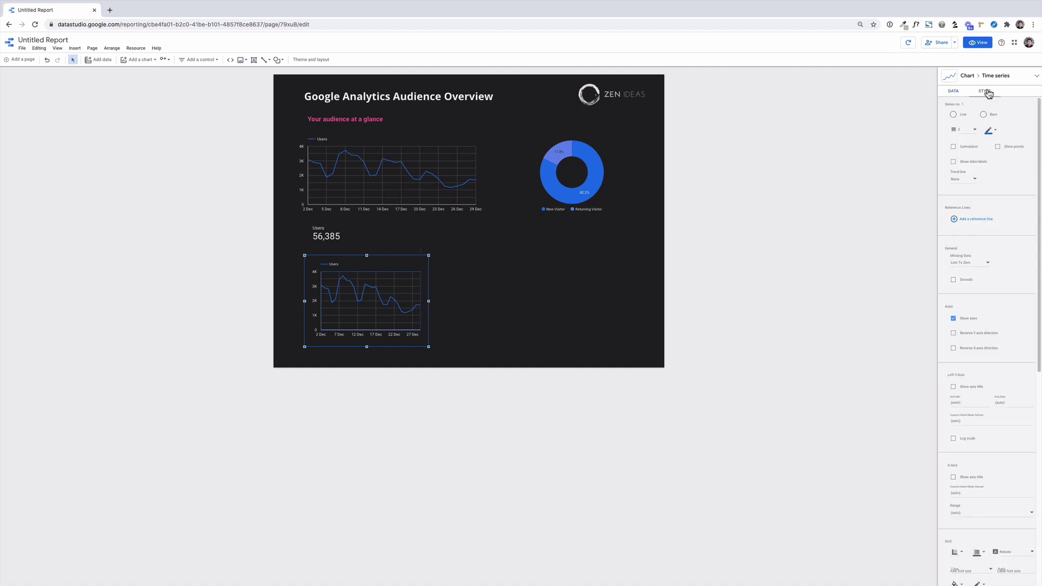
Hide the lower chart's axes, make its grid lines transparent and remove its legend.
click(954, 319)
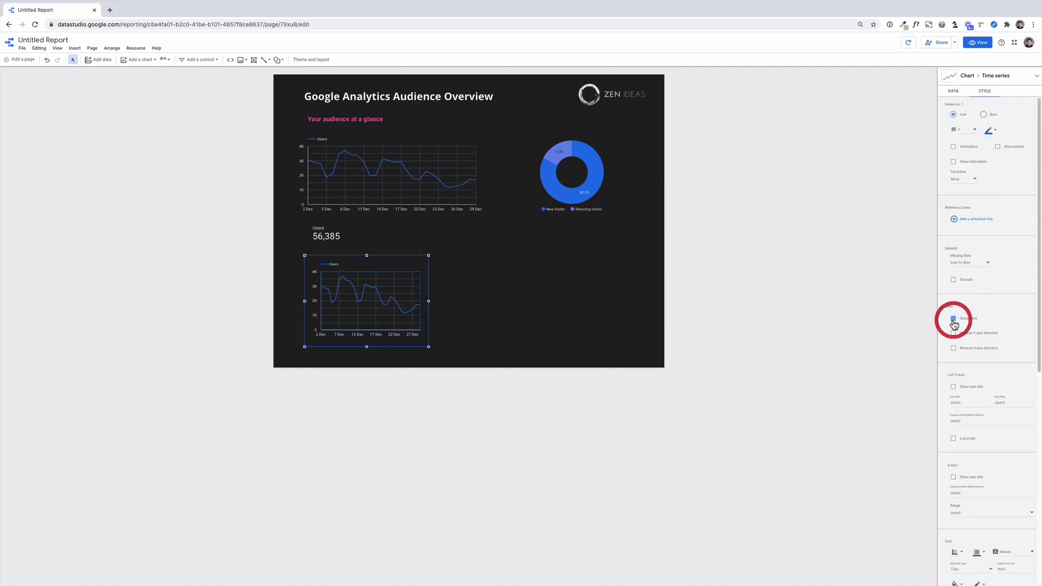
scroll(981, 335, down, 1)
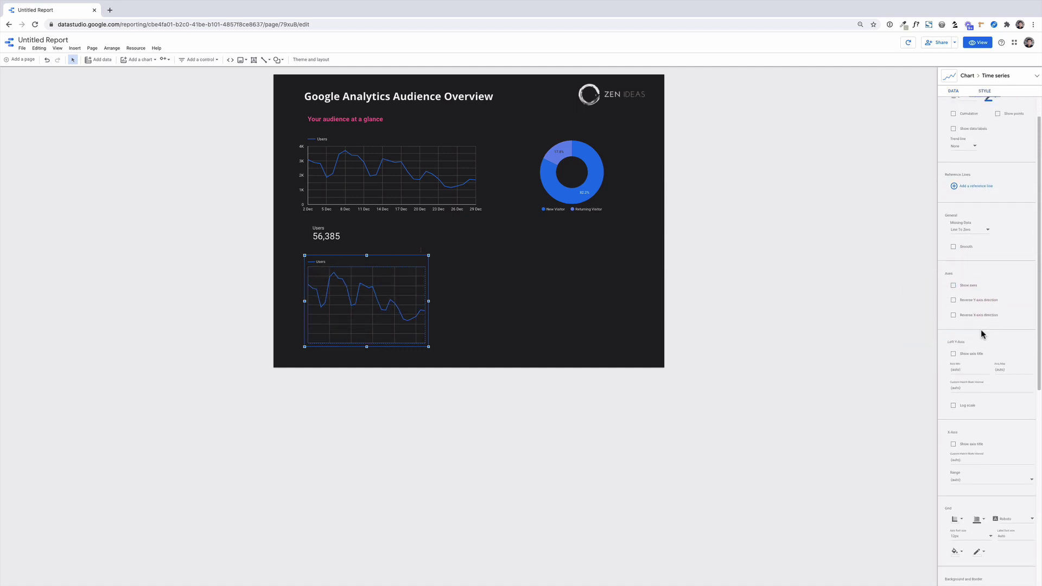
scroll(981, 335, down, 2)
scroll(981, 335, down, 2)
scroll(981, 334, down, 2)
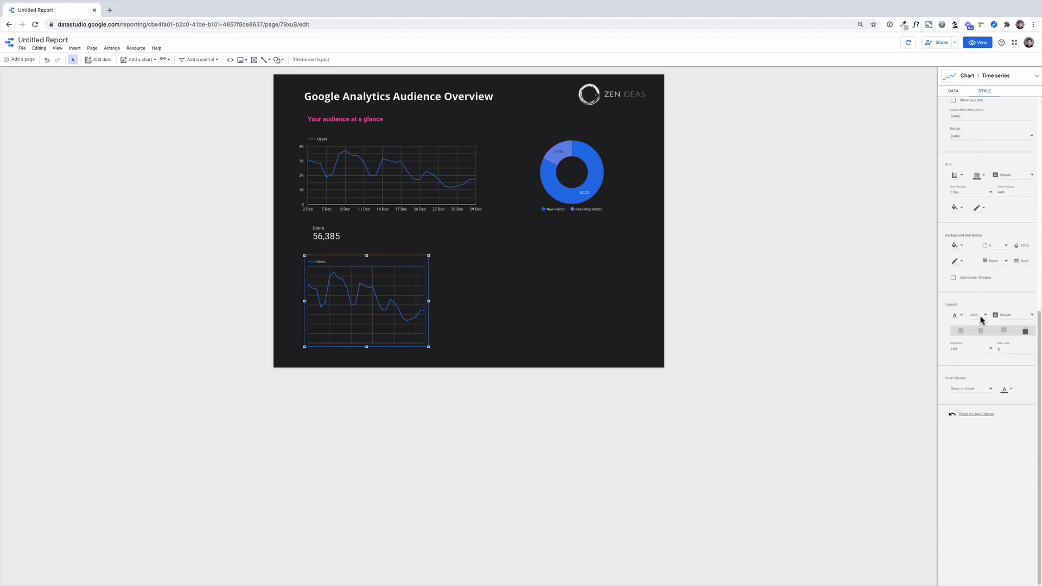
scroll(982, 330, up, 2)
scroll(985, 303, up, 2)
scroll(986, 304, up, 1)
scroll(986, 304, down, 1)
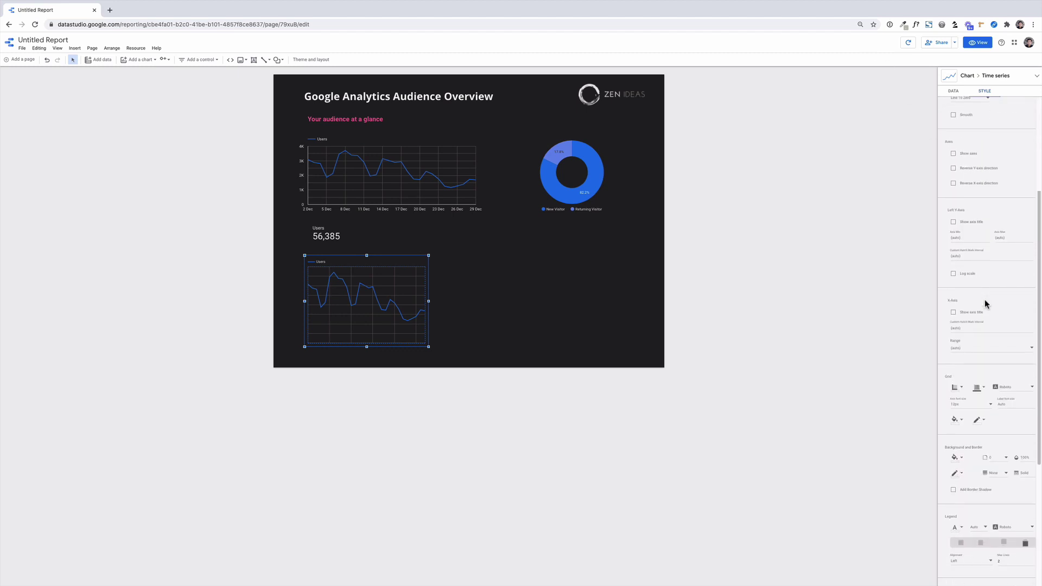
scroll(986, 304, down, 2)
scroll(986, 305, down, 1)
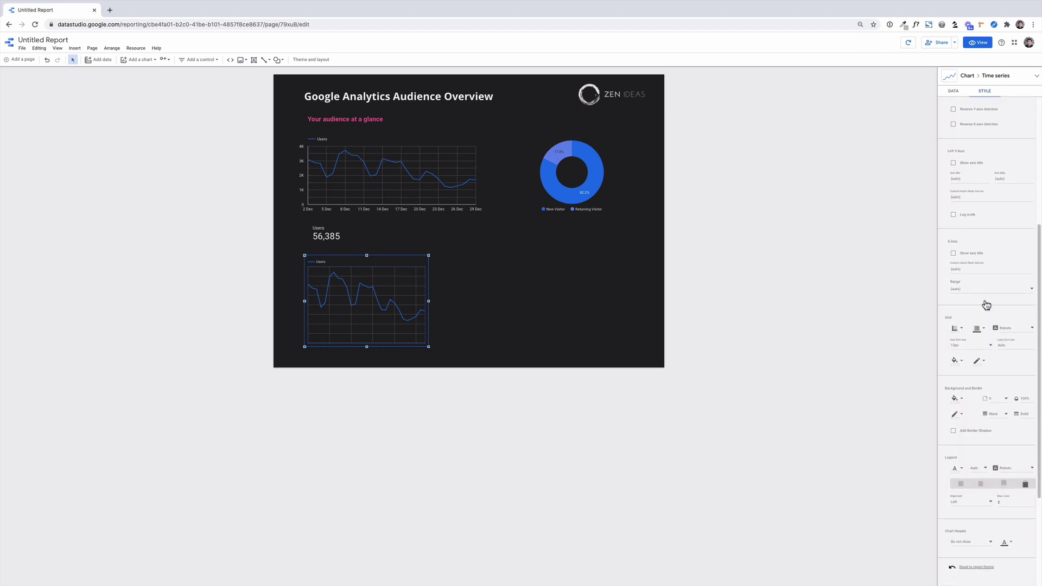
click(983, 329)
click(978, 329)
click(1006, 345)
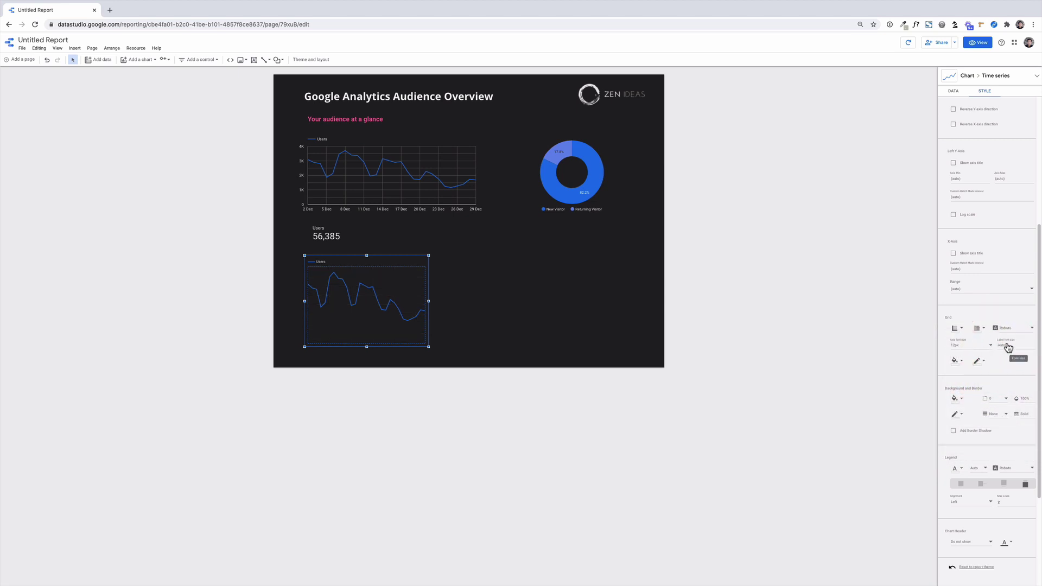
scroll(1008, 399, down, 2)
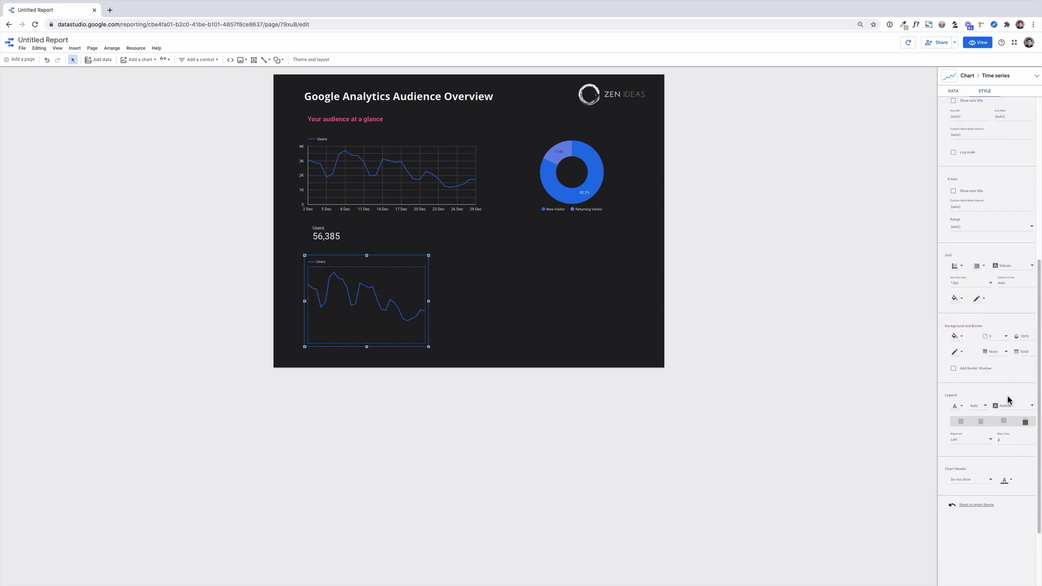
click(960, 417)
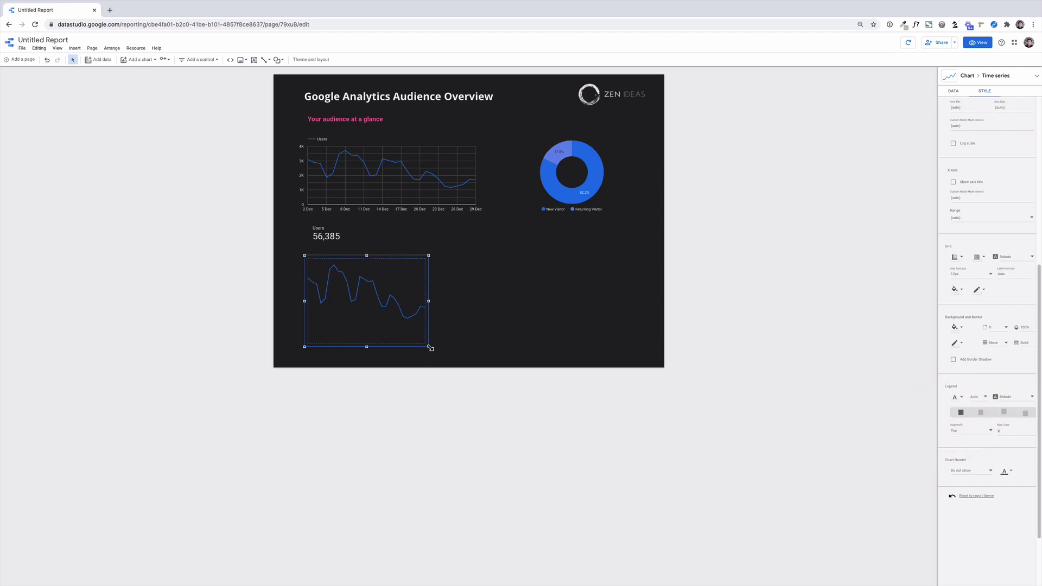
Shrink the chart into a sparkline under the scorecard and colour its line white.
drag(430, 348, 362, 277)
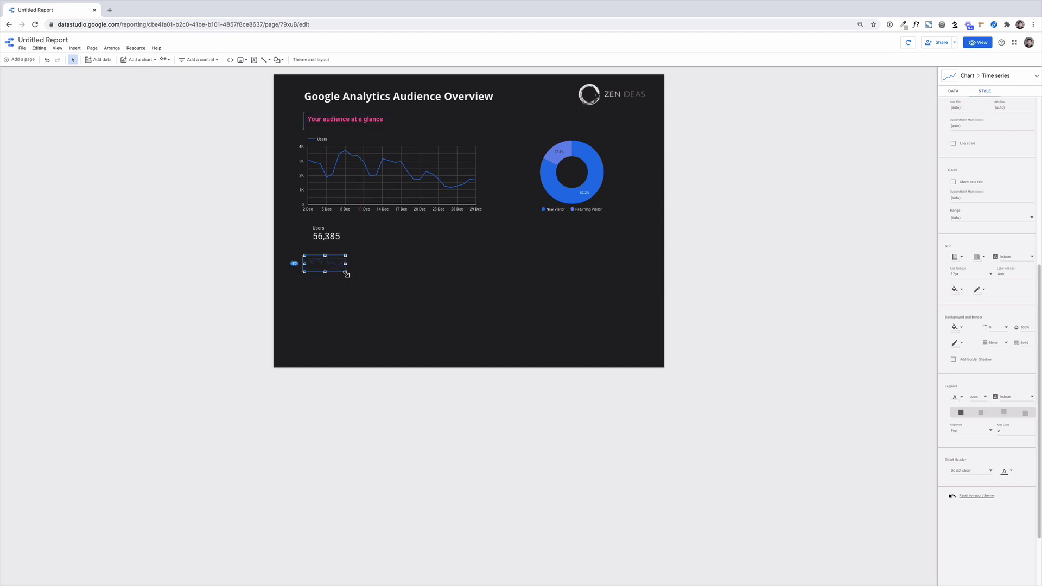
drag(359, 276, 342, 258)
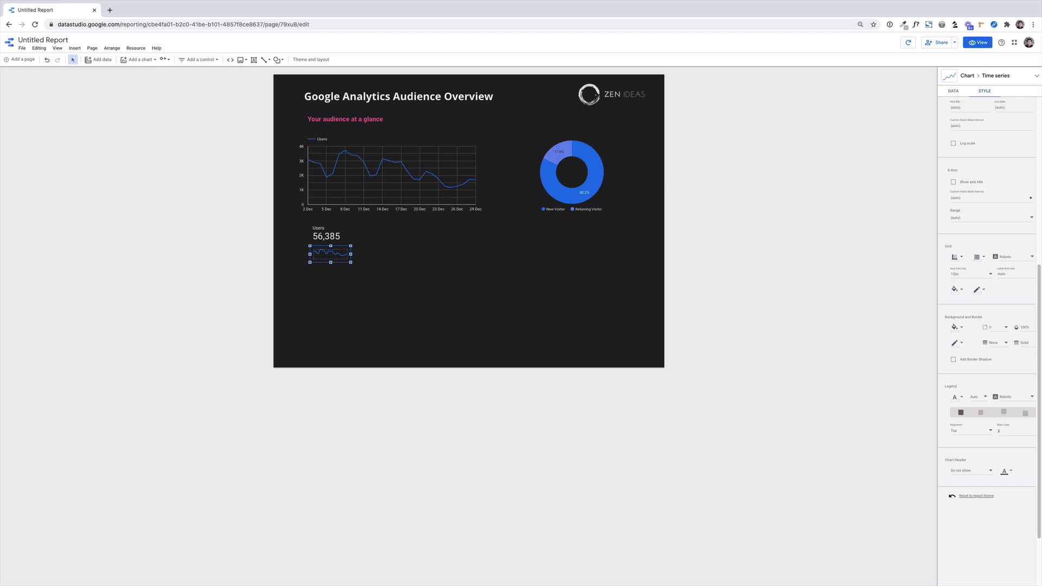
scroll(977, 186, up, 3)
scroll(989, 184, up, 2)
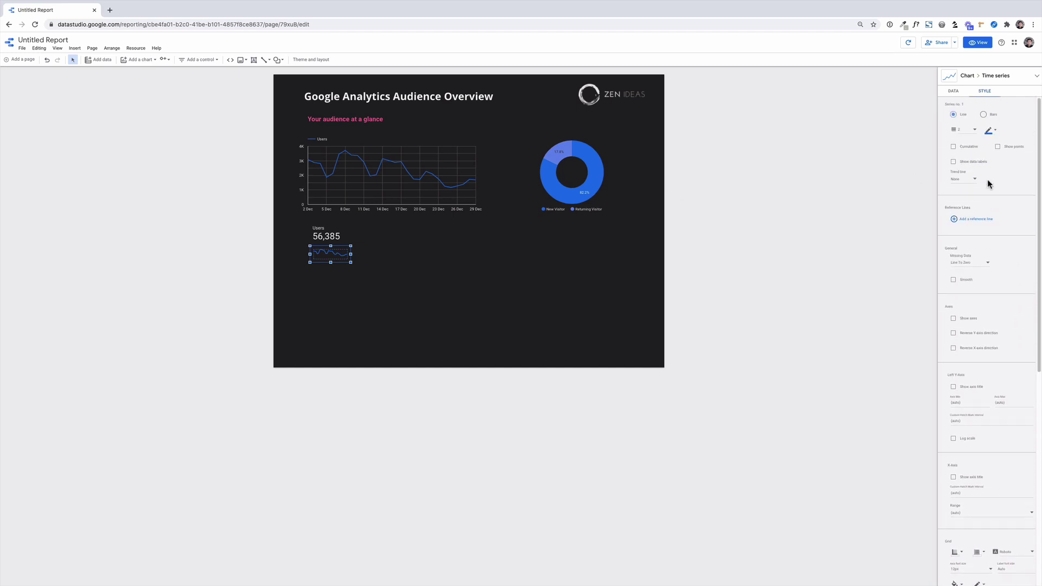
click(994, 130)
click(1020, 146)
shift+click(331, 236)
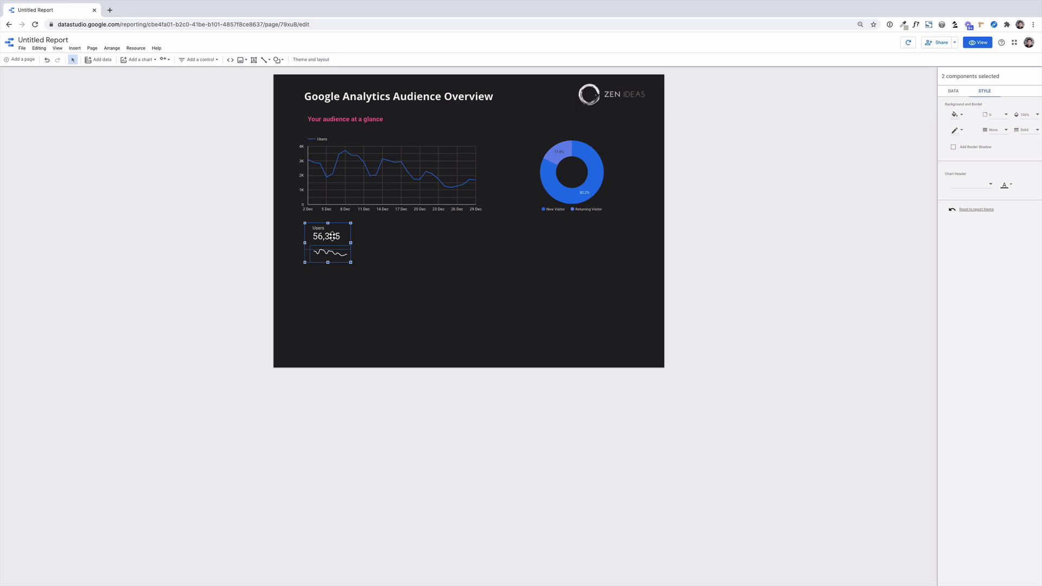
Duplicate the scorecard-sparkline pair beside the original and set the copy's metric to New Users.
key(Left)
key(Left)
right_click(334, 237)
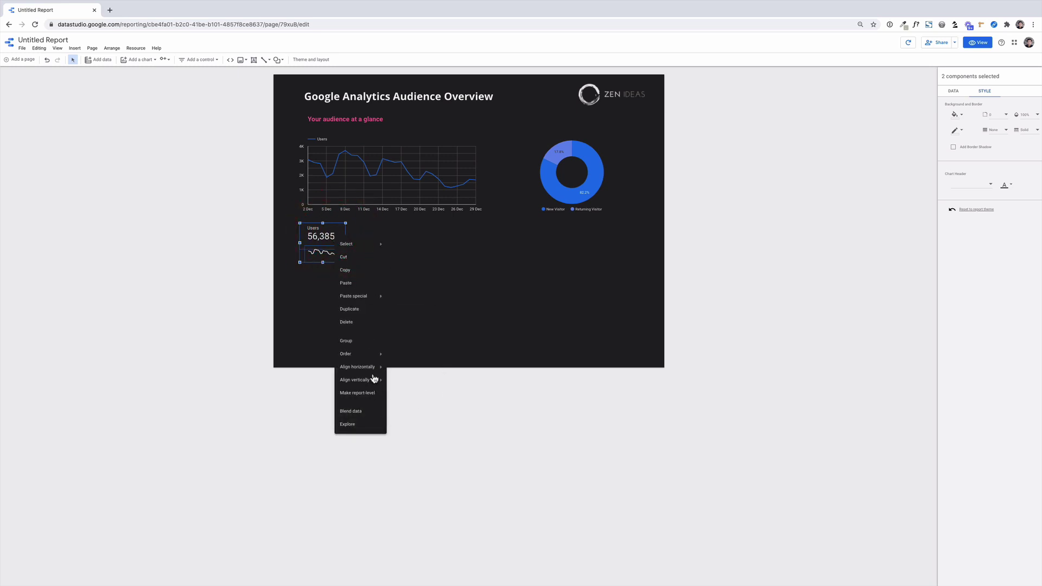
click(358, 308)
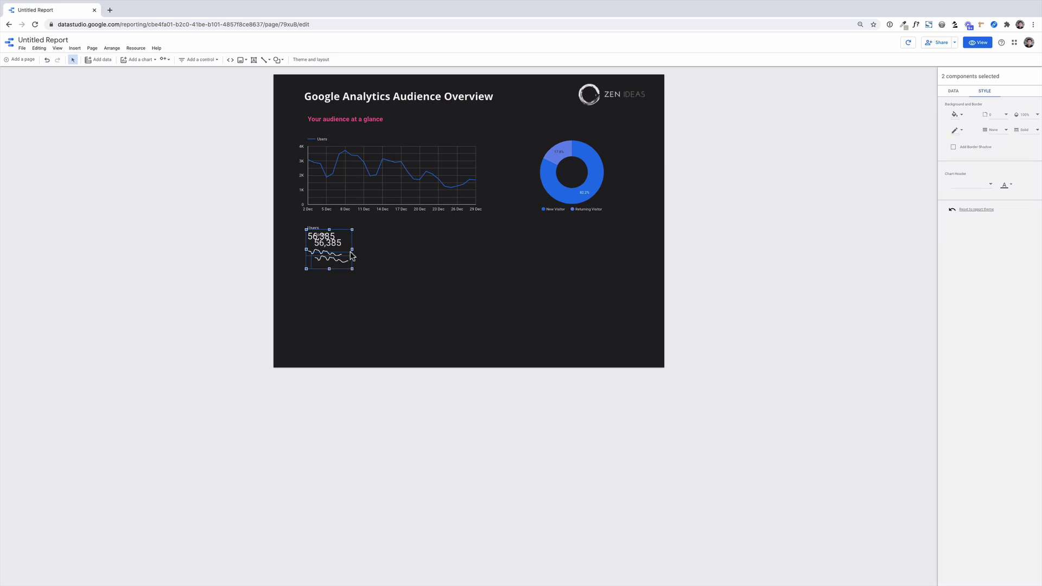
drag(336, 243, 389, 239)
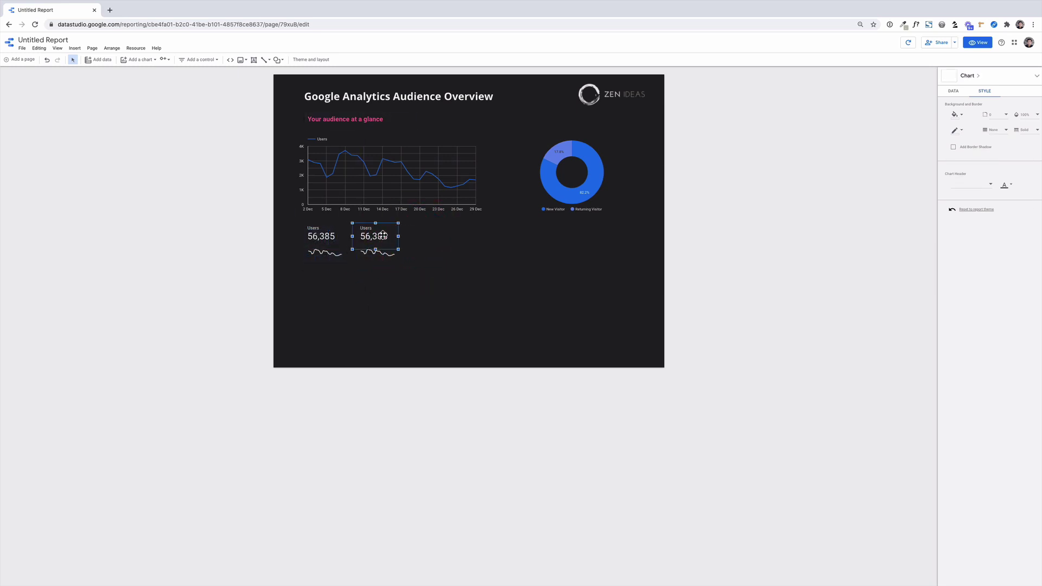
click(953, 90)
click(961, 144)
text(new)
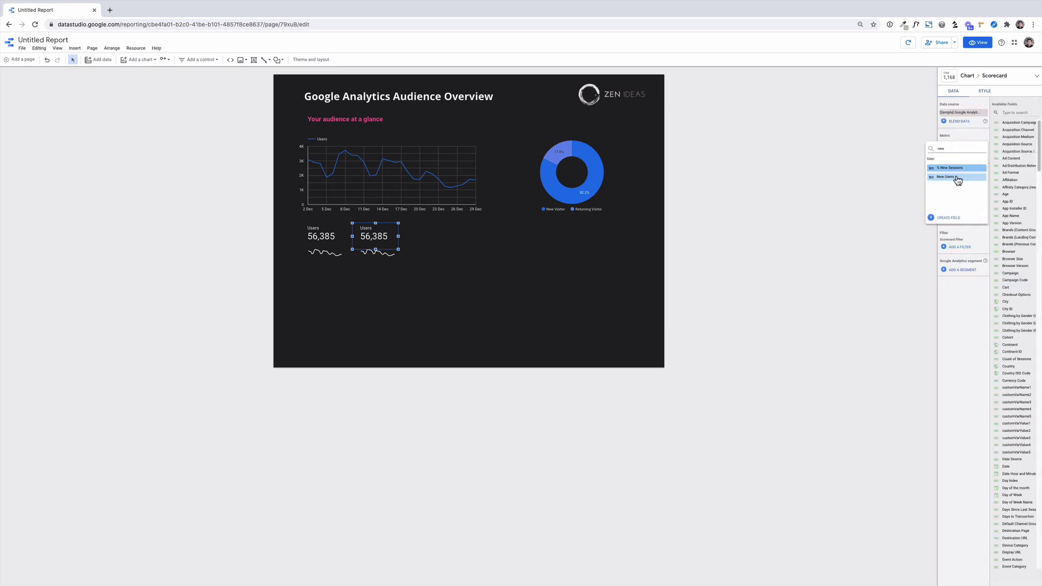
click(961, 174)
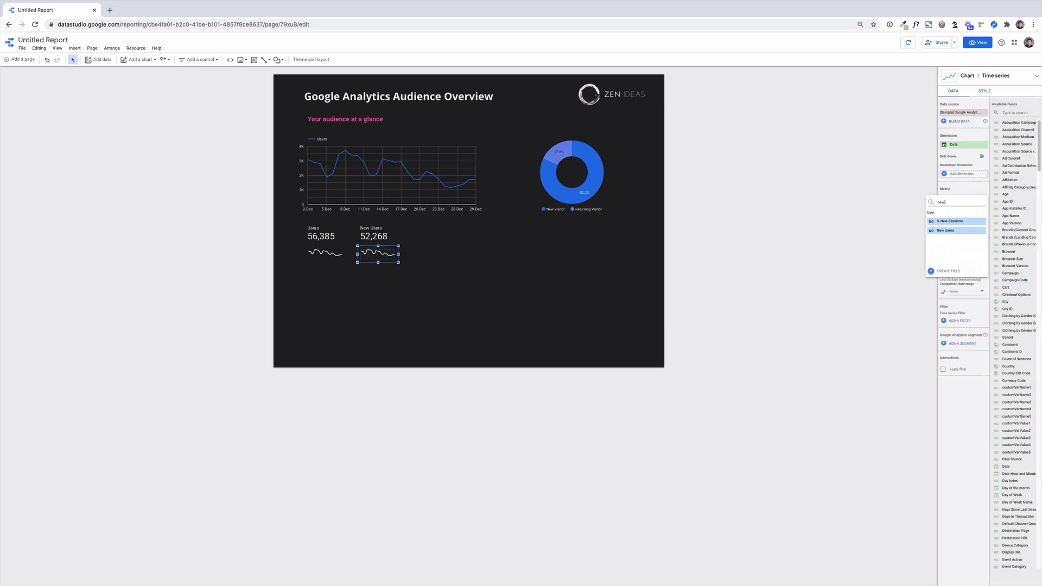
Copy the New Users pair and set the third scorecard and sparkline to Sessions per User by Date.
mouse_move(1000, 176)
mouse_down()
mouse_move(426, 235)
mouse_move(437, 242)
mouse_up()
click(382, 237)
key(ctrl+c)
key(ctrl+v)
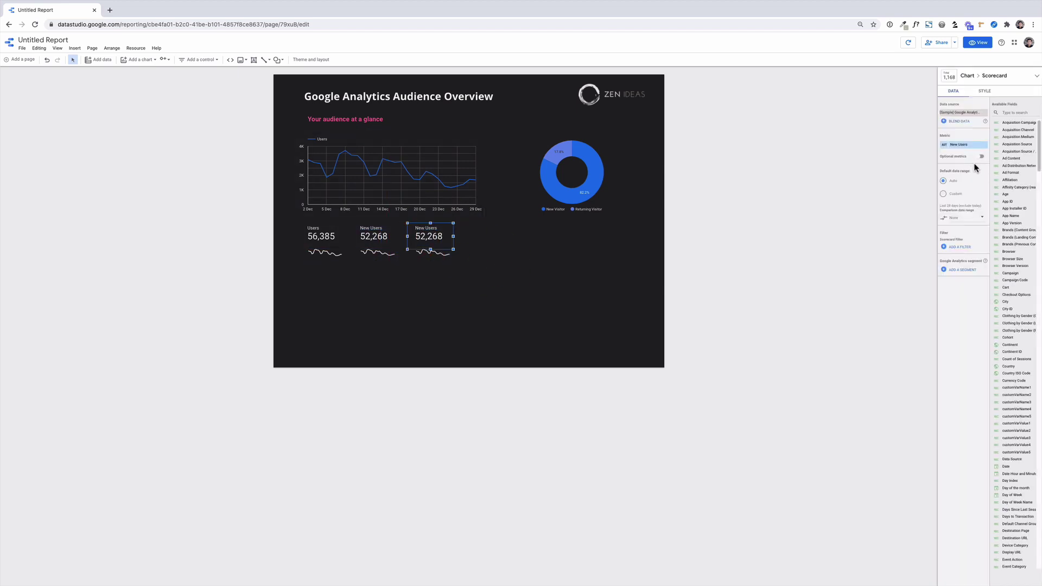
click(961, 145)
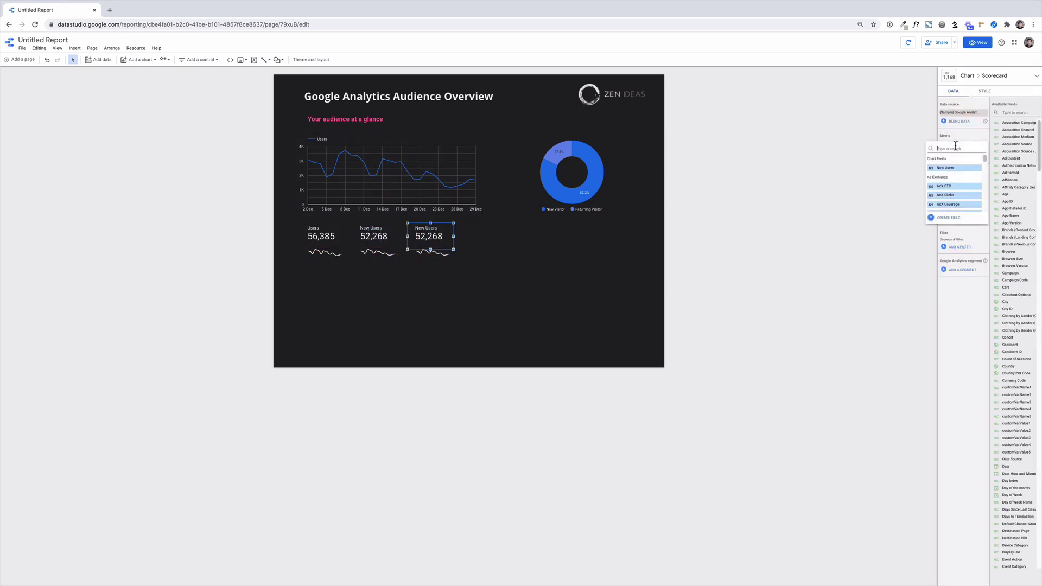
text(sessions)
click(958, 168)
click(964, 145)
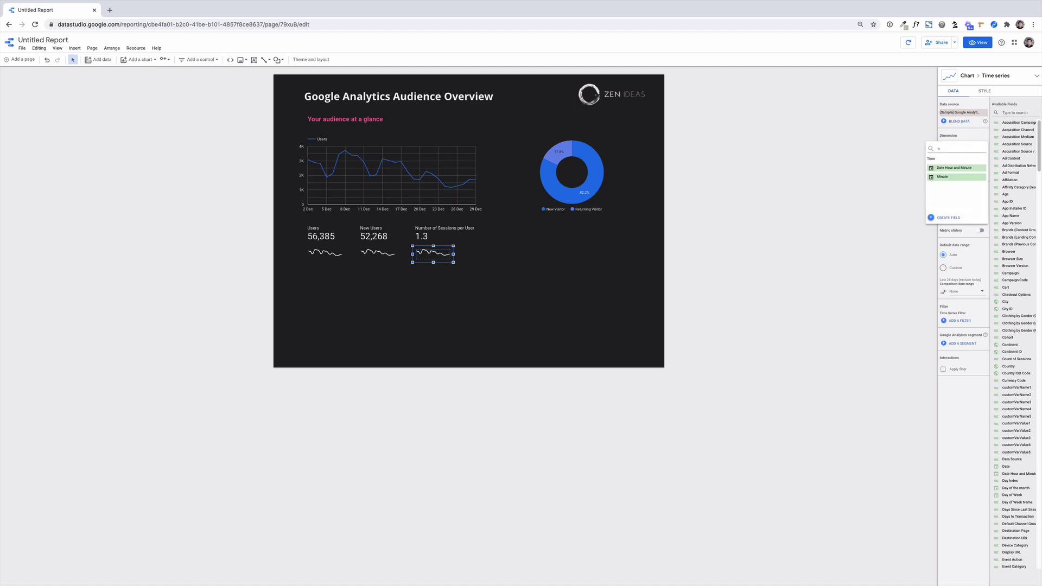
click(942, 169)
click(964, 198)
click(434, 255)
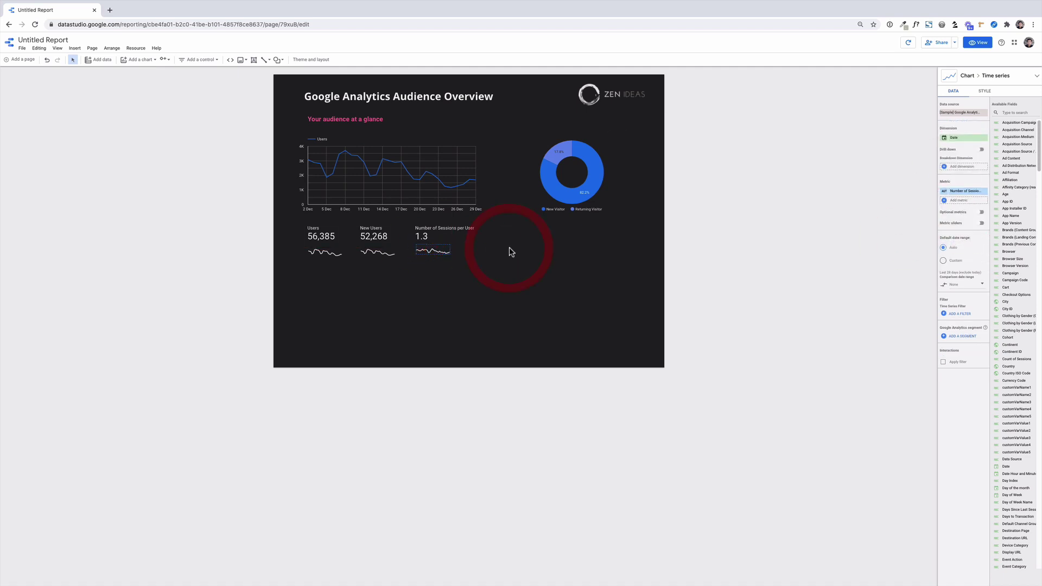
Duplicate the third pair and set the fourth scorecard's metric to Sessions.
mouse_move(508, 247)
mouse_down()
mouse_move(407, 225)
mouse_move(500, 244)
mouse_up()
right_click(432, 238)
click(437, 249)
key(ctrl+d)
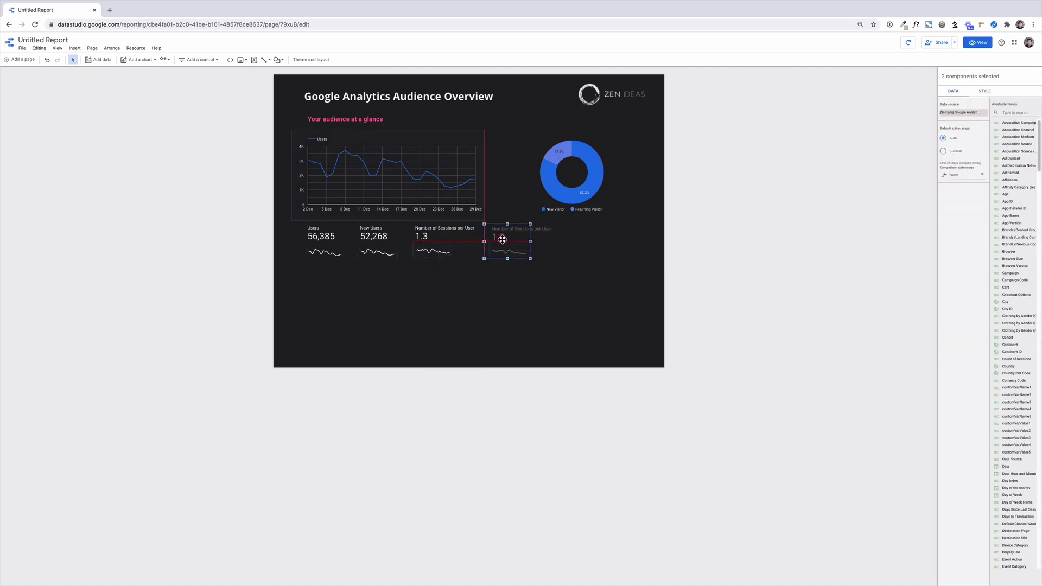
click(964, 145)
click(966, 198)
click(514, 253)
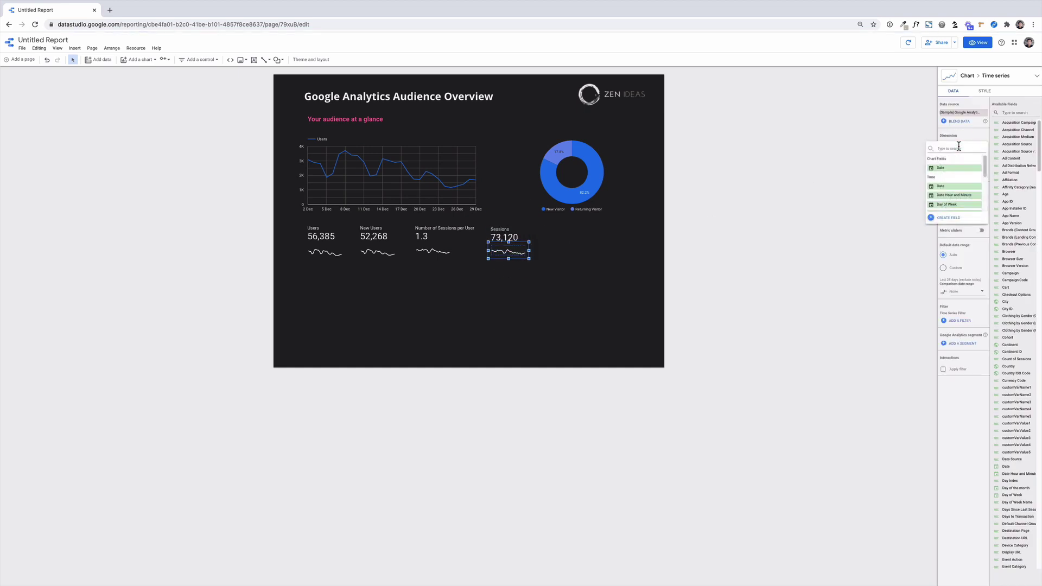
click(964, 199)
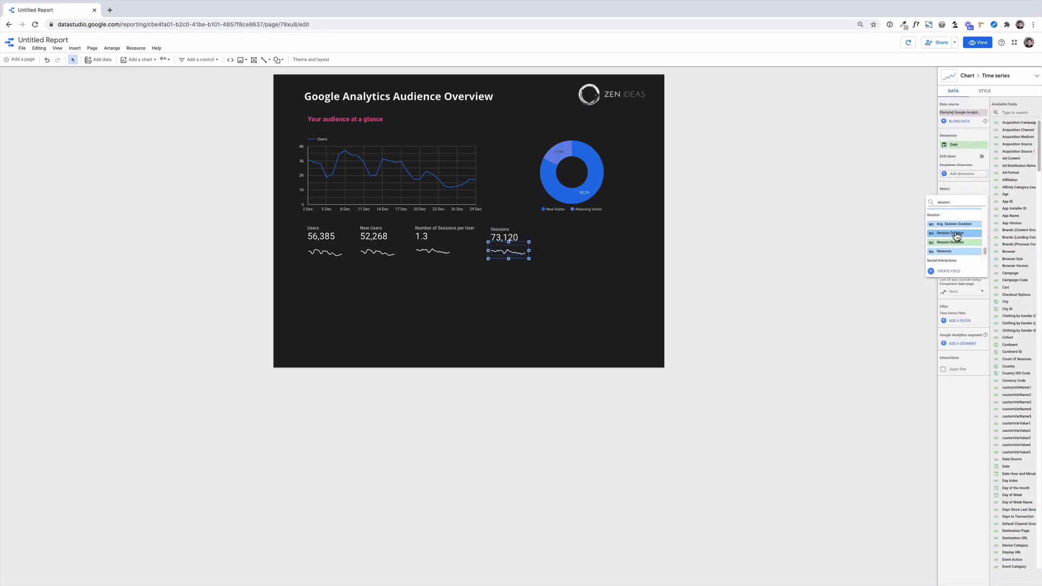
drag(298, 242, 533, 256)
Align the four scorecard pairs vertically into one row with Arrange.
click(111, 67)
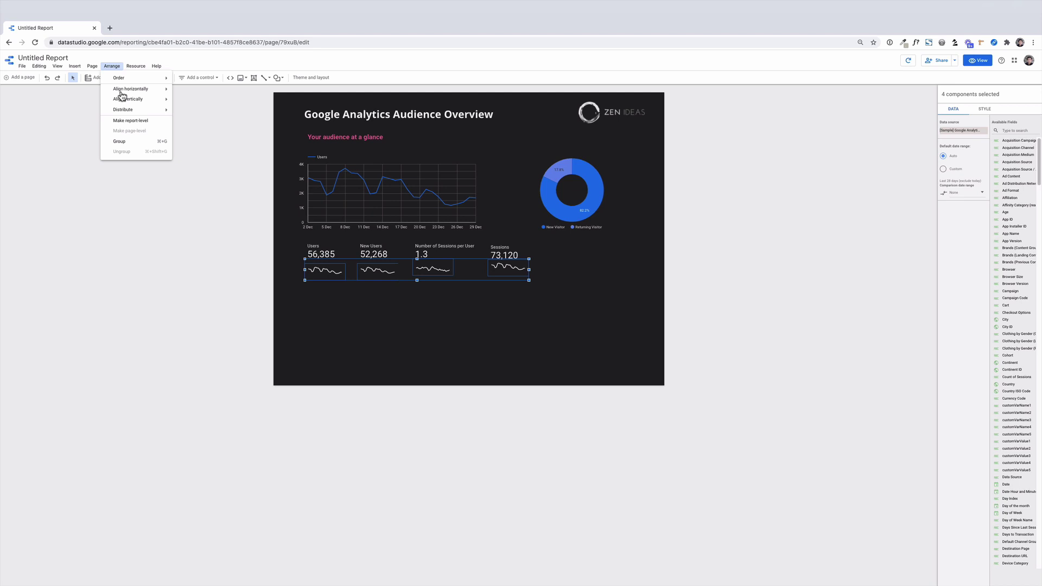
click(130, 82)
click(112, 48)
click(189, 90)
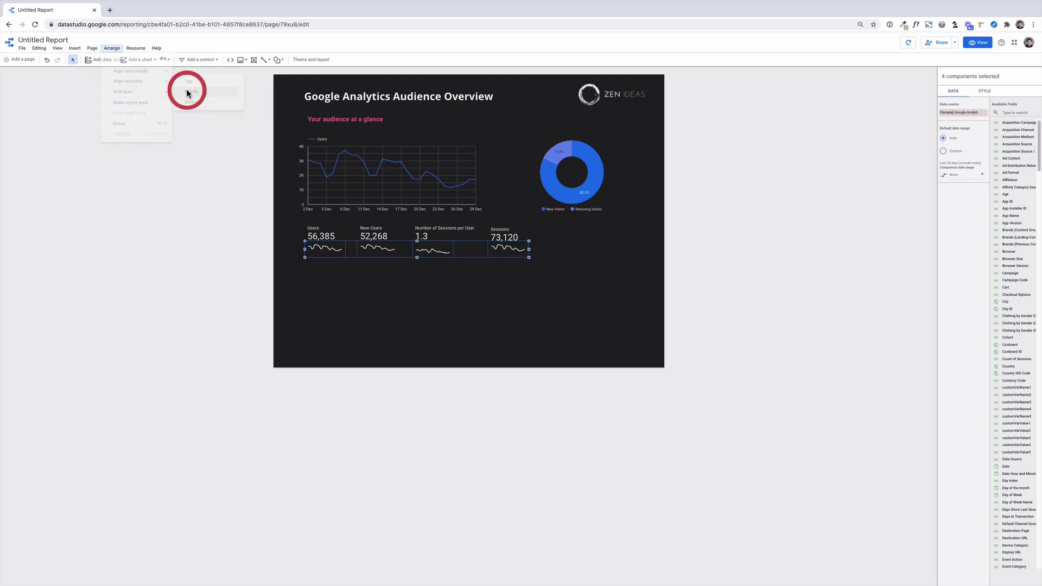
click(111, 49)
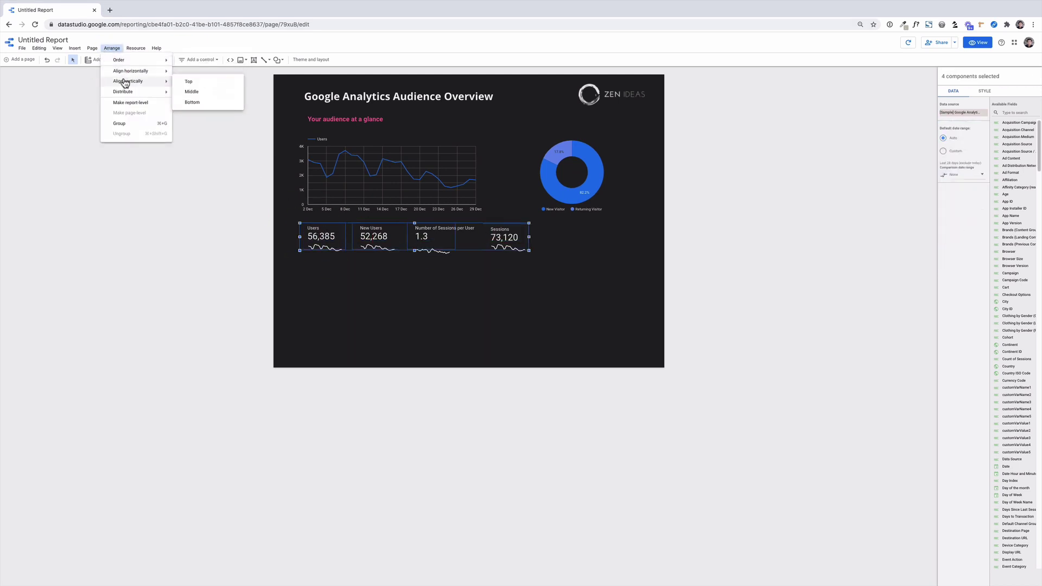
Widen the Users-by-date chart to the right.
click(410, 267)
click(436, 248)
click(489, 183)
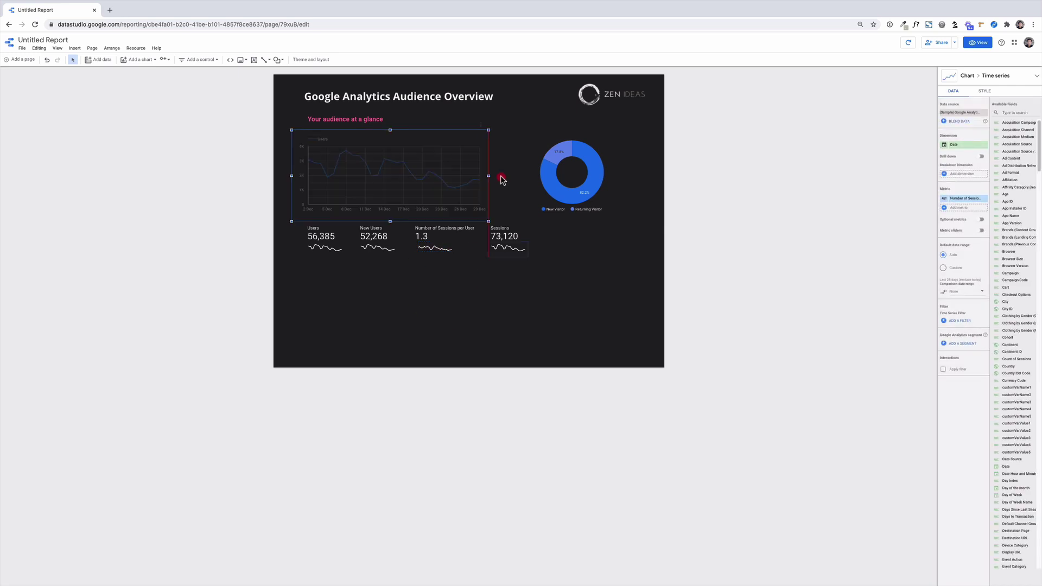
drag(500, 177, 598, 186)
Add a time-series chart plotting Users and New Users by Date.
click(365, 256)
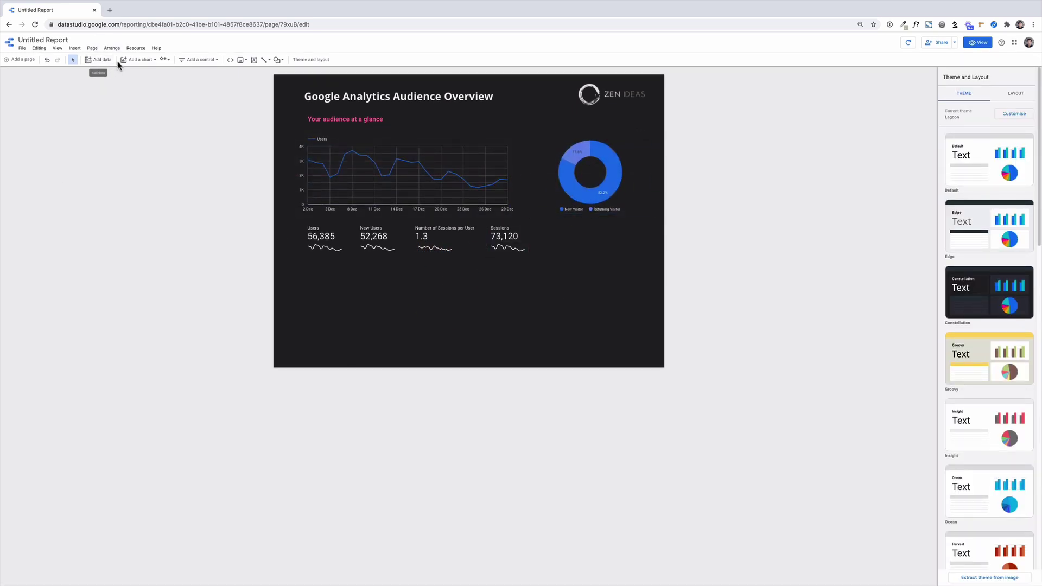
click(140, 60)
click(131, 119)
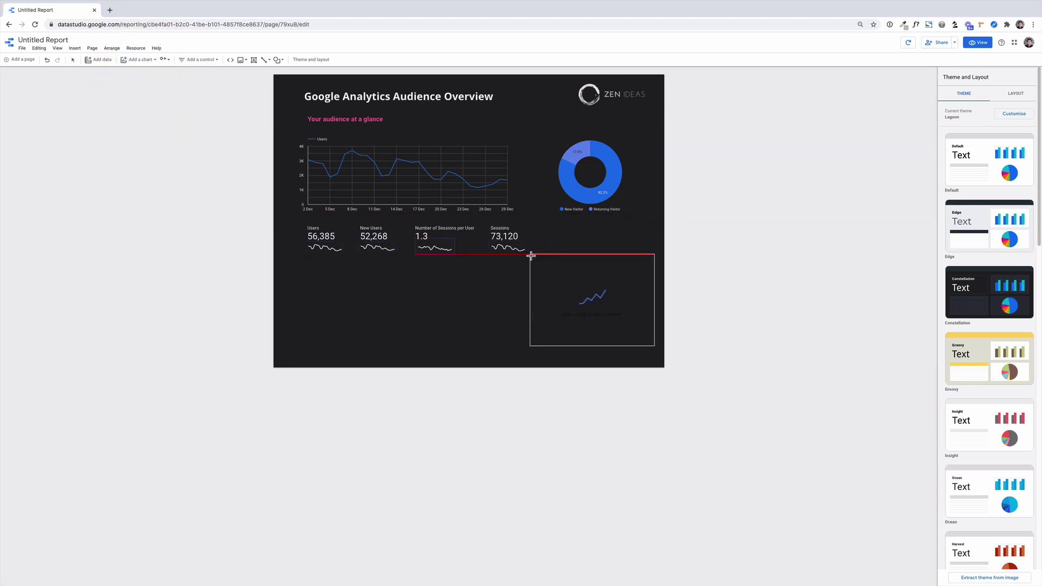
click(532, 255)
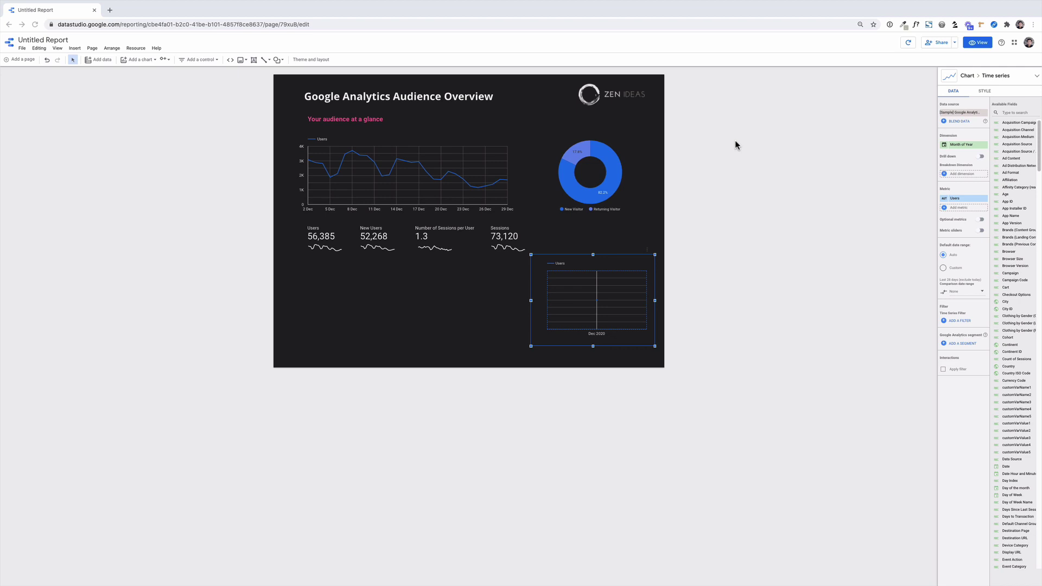
click(962, 145)
text(da)
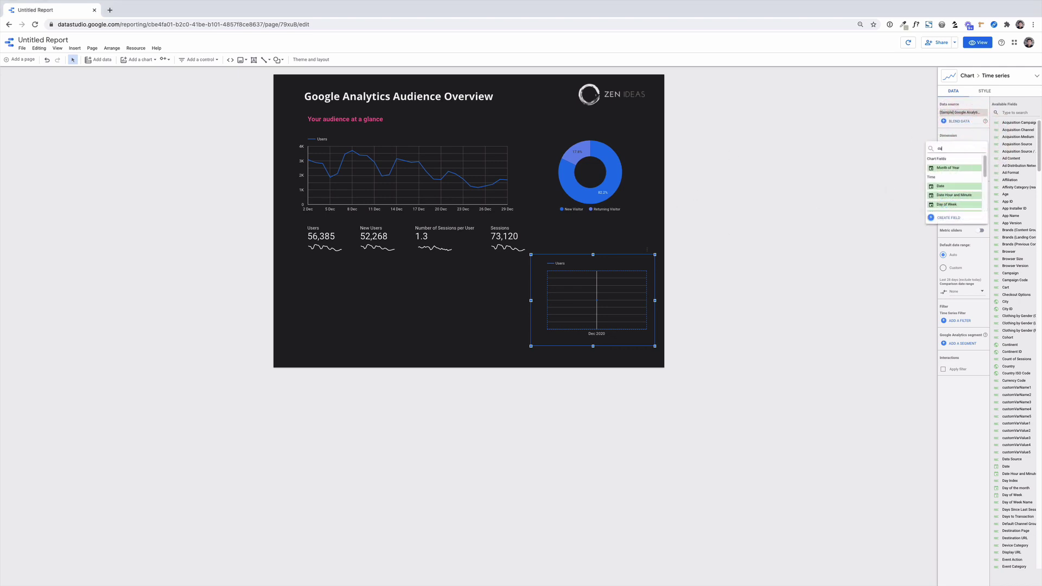
text(te)
click(955, 168)
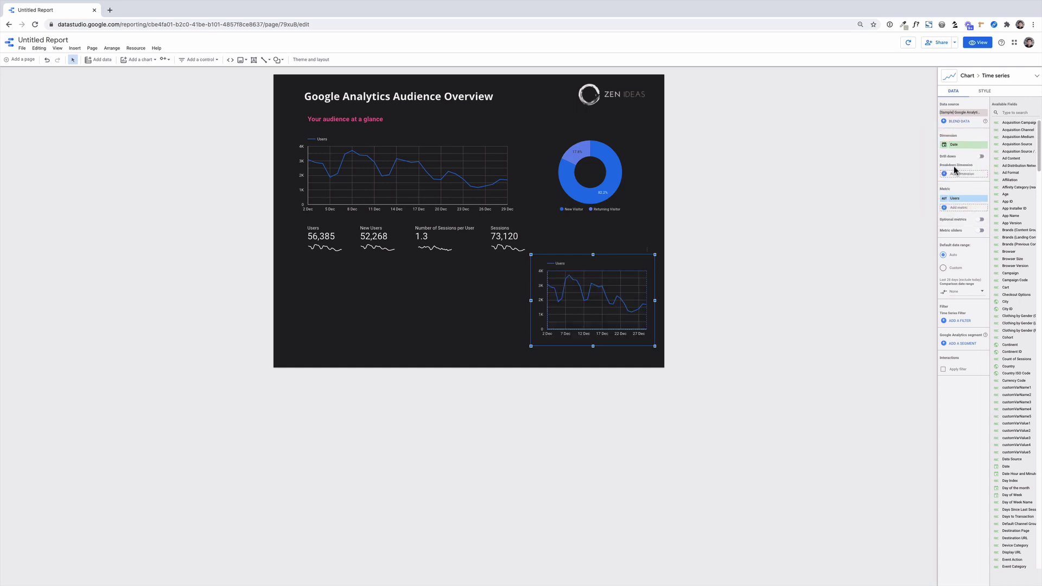
click(952, 211)
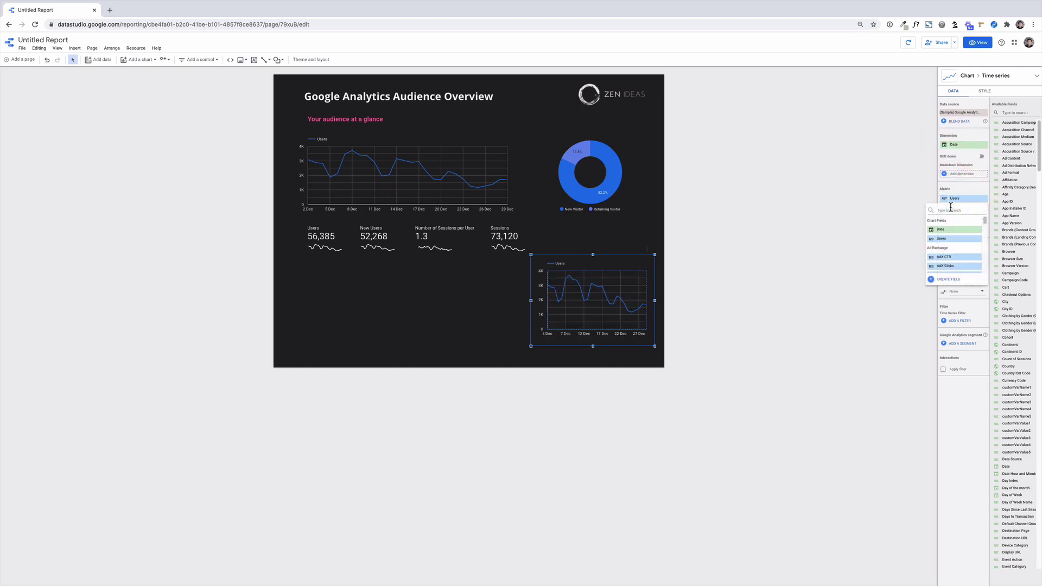
text(new use)
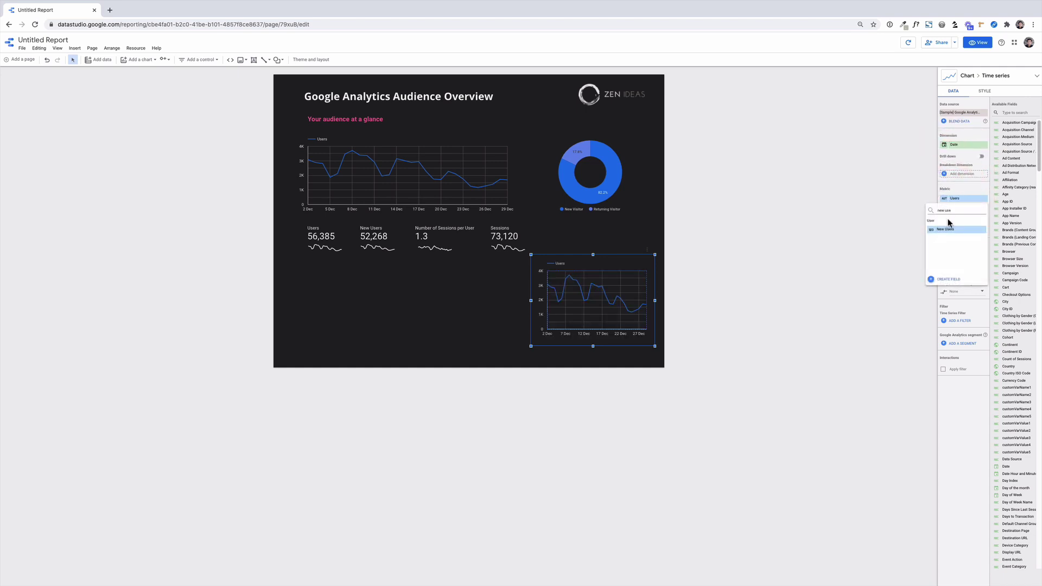
click(949, 230)
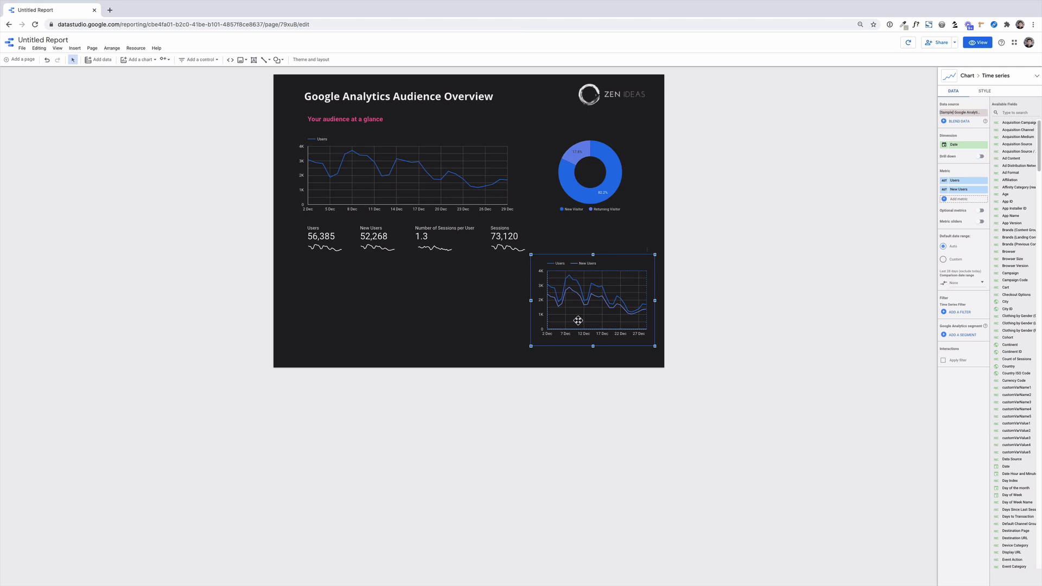
Shrink the new chart and move it to sit beneath the donut.
drag(578, 320, 583, 309)
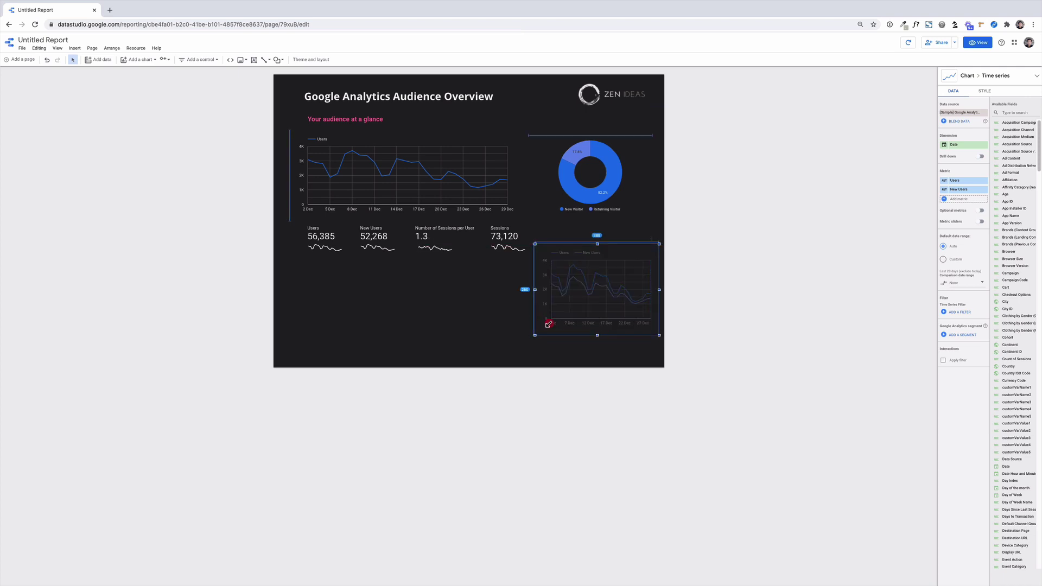
mouse_move(534, 335)
mouse_down()
mouse_move(584, 279)
mouse_move(589, 292)
mouse_up()
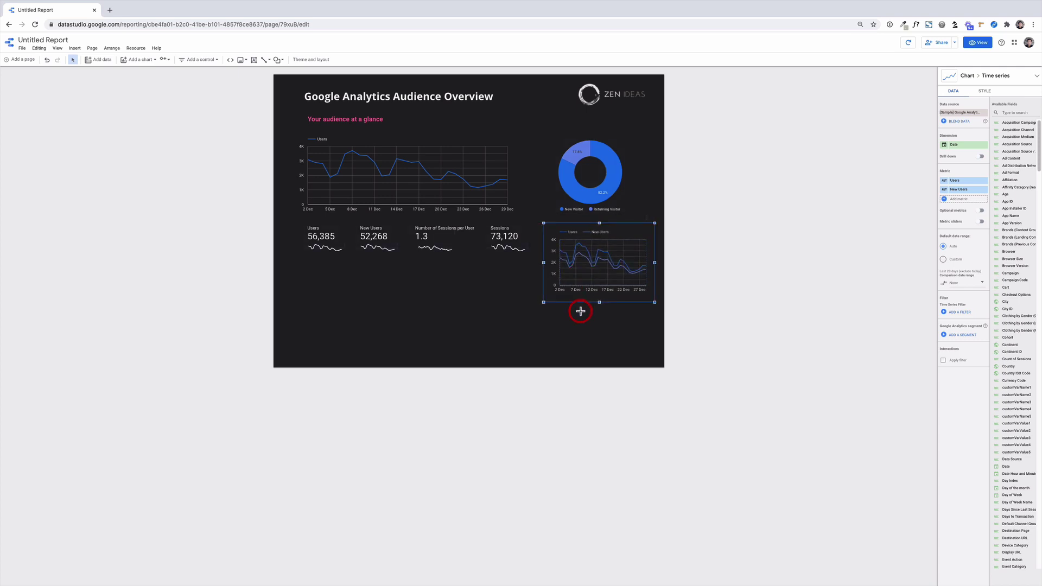
click(562, 339)
click(1017, 96)
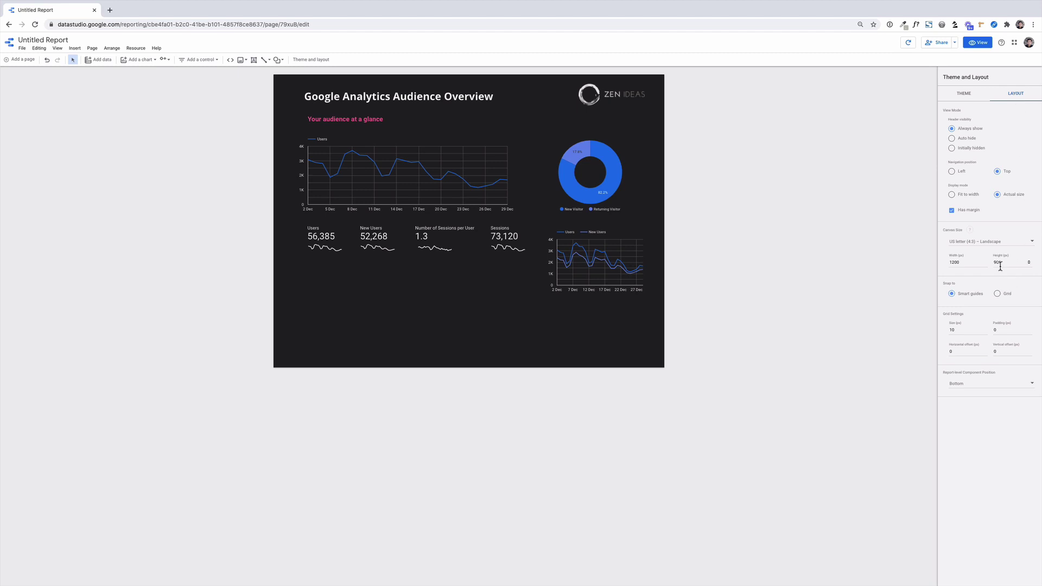
Set the canvas height to 1500 and select the 'Your audience at a glance' subtitle.
click(996, 261)
text(1500)
key(Return)
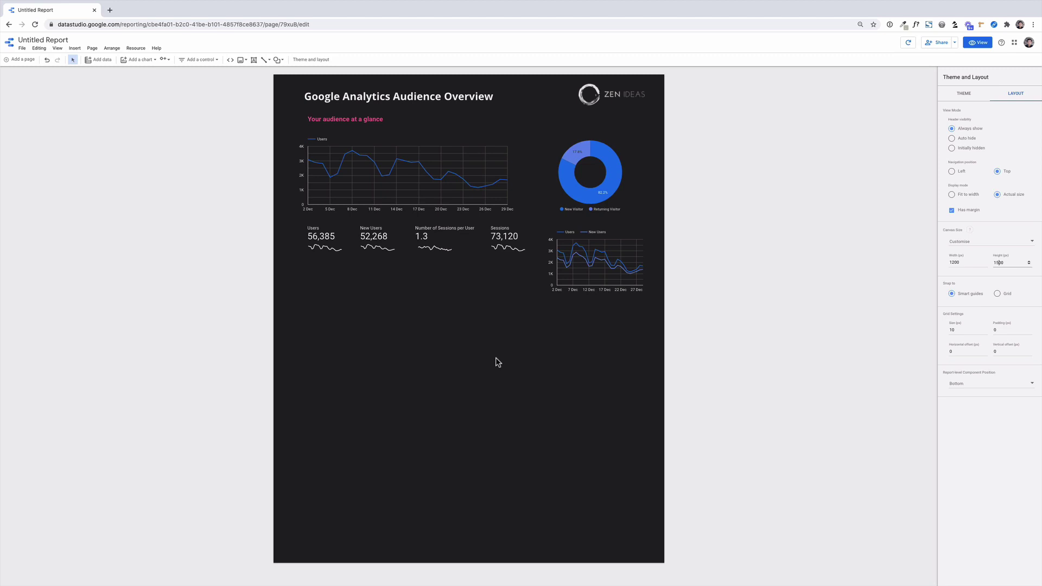
click(372, 124)
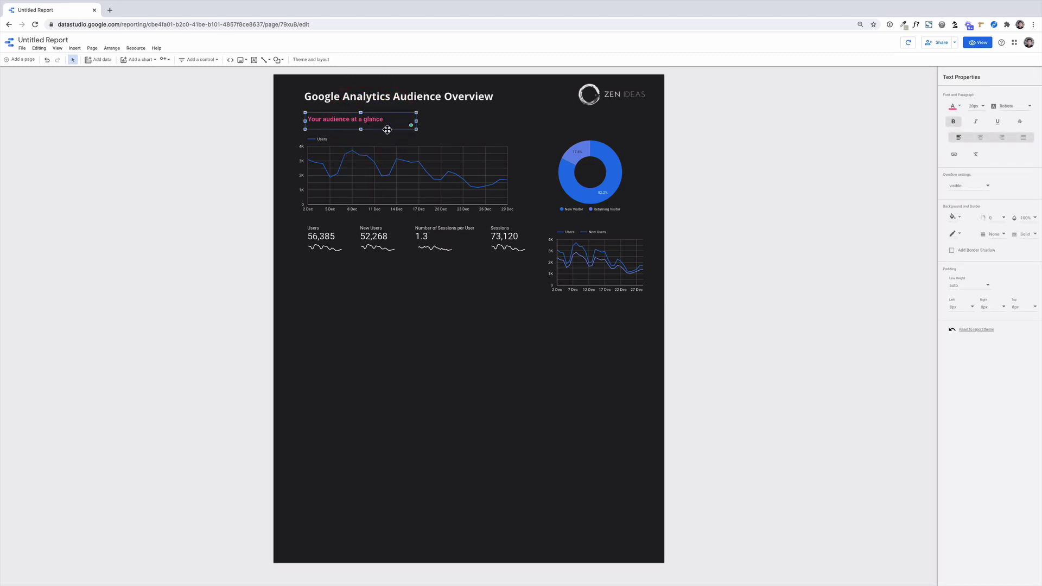
right_click(387, 130)
Duplicate the 'Your audience at a glance' heading and move the copy below the scorecards.
click(372, 127)
right_click(374, 129)
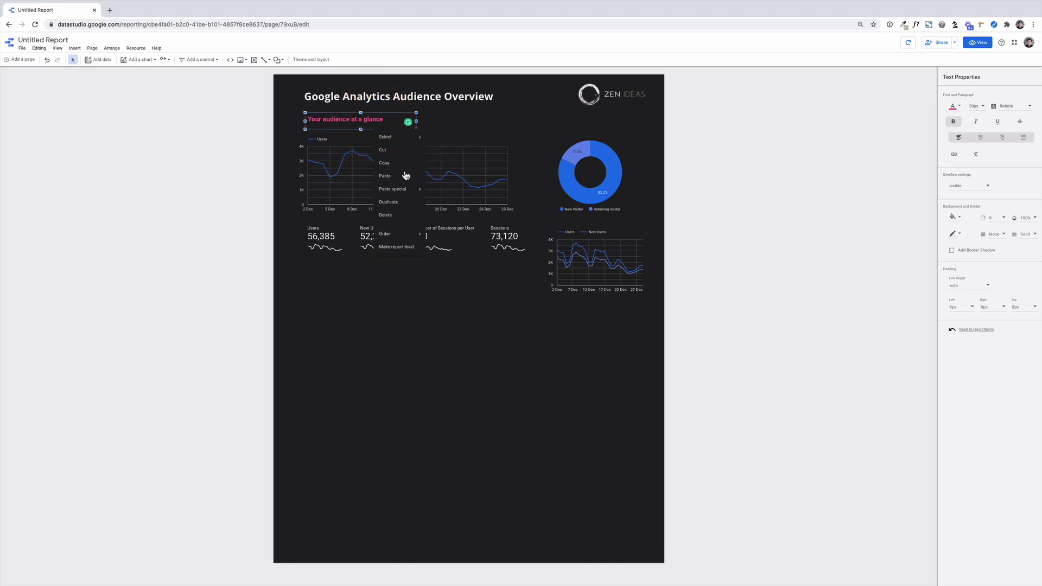
click(391, 202)
click(381, 128)
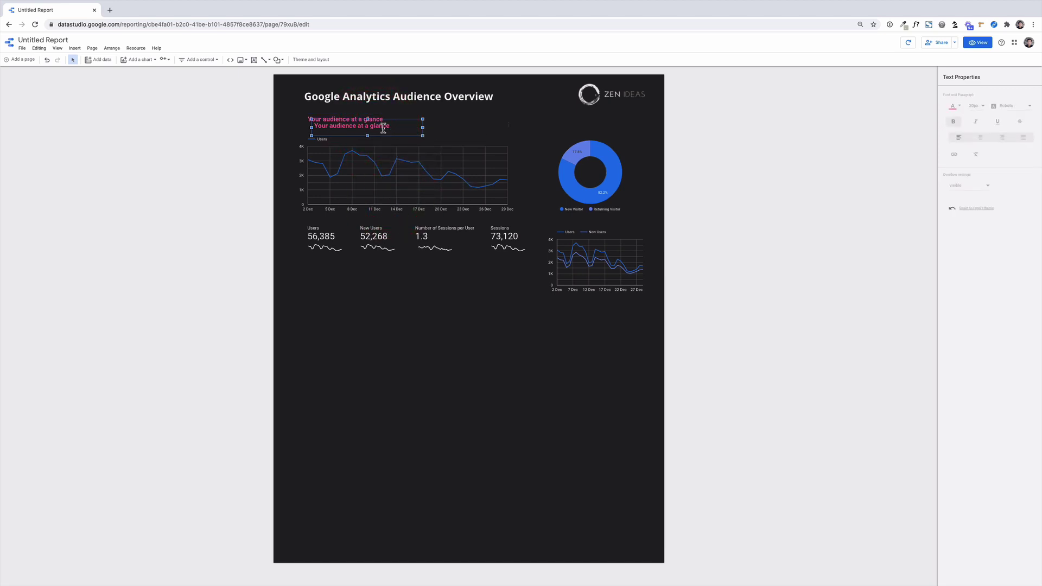
click(385, 126)
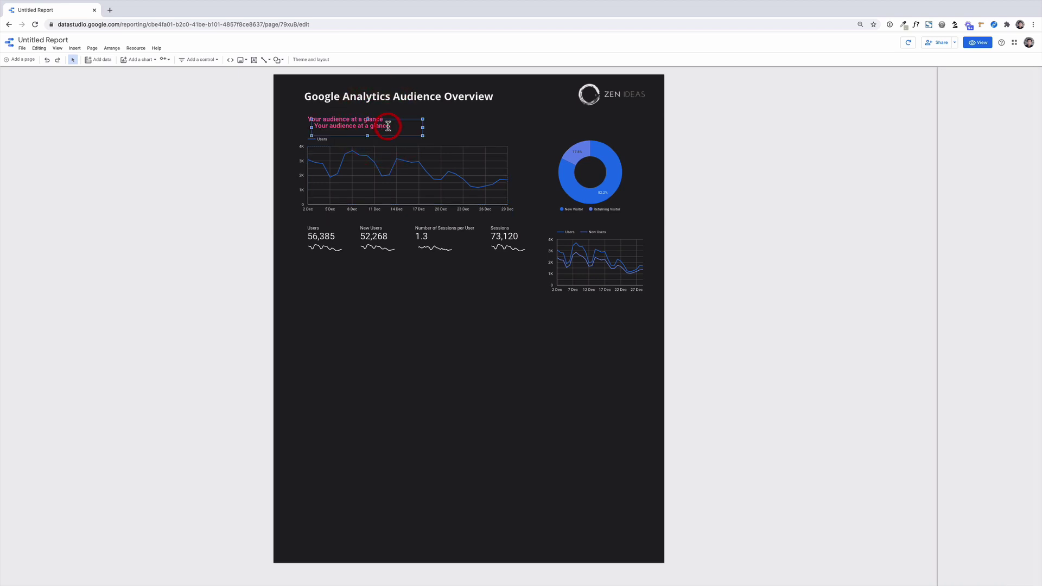
mouse_move(393, 120)
mouse_down()
mouse_move(411, 289)
mouse_move(390, 299)
mouse_up()
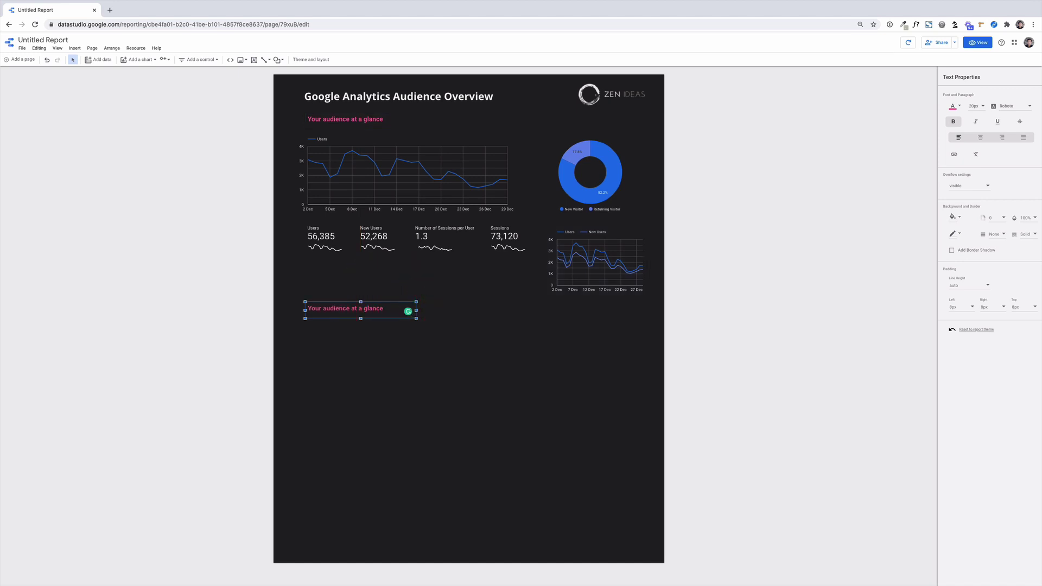
text(Let's learn a bit more about your users.)
Place a Users-by-Country geo chart below the new heading.
click(154, 63)
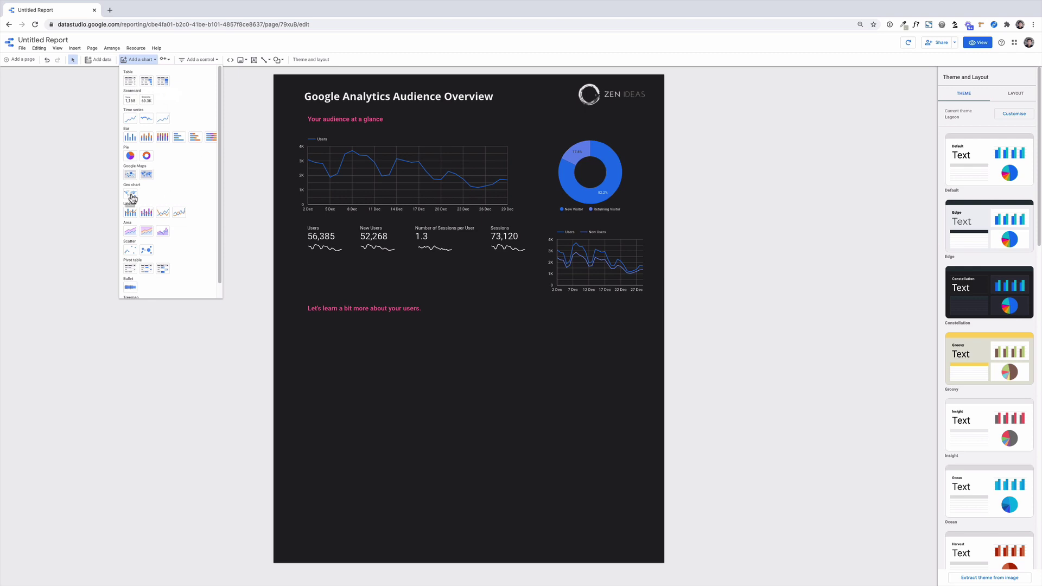
click(131, 194)
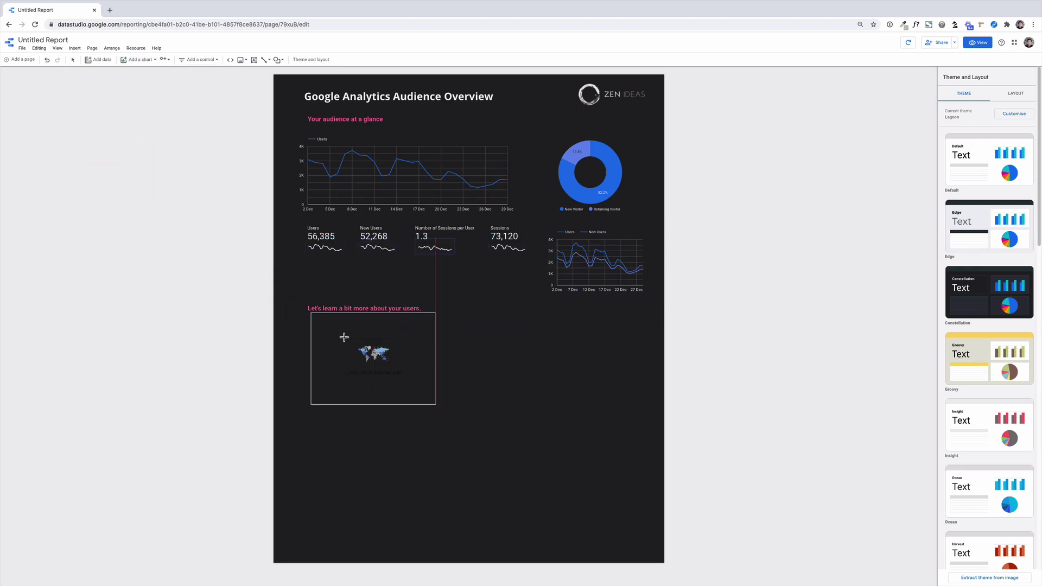
click(309, 329)
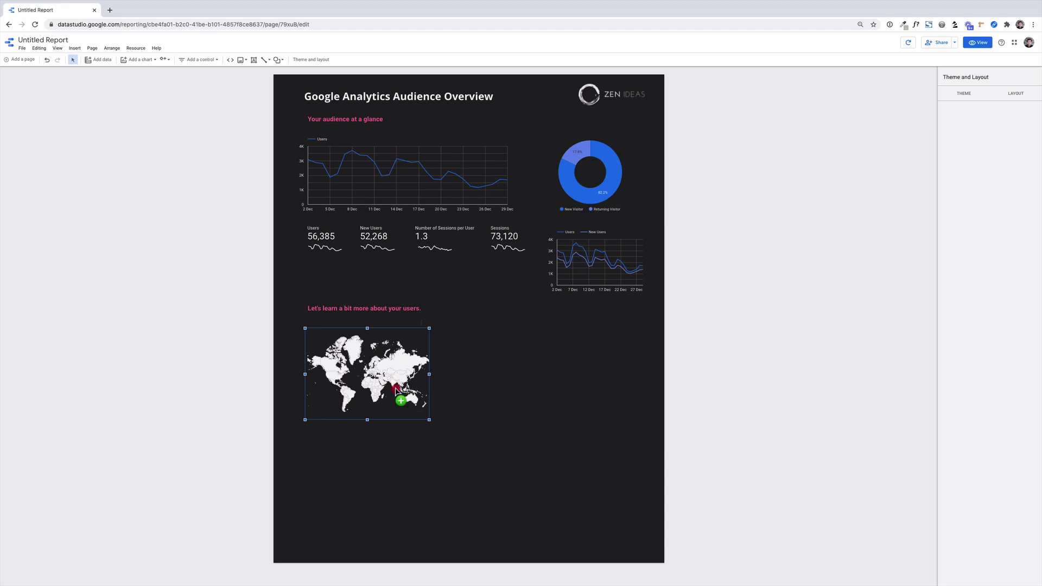
Add an 18px 'Where are they coming from?' text box above the world map.
click(253, 66)
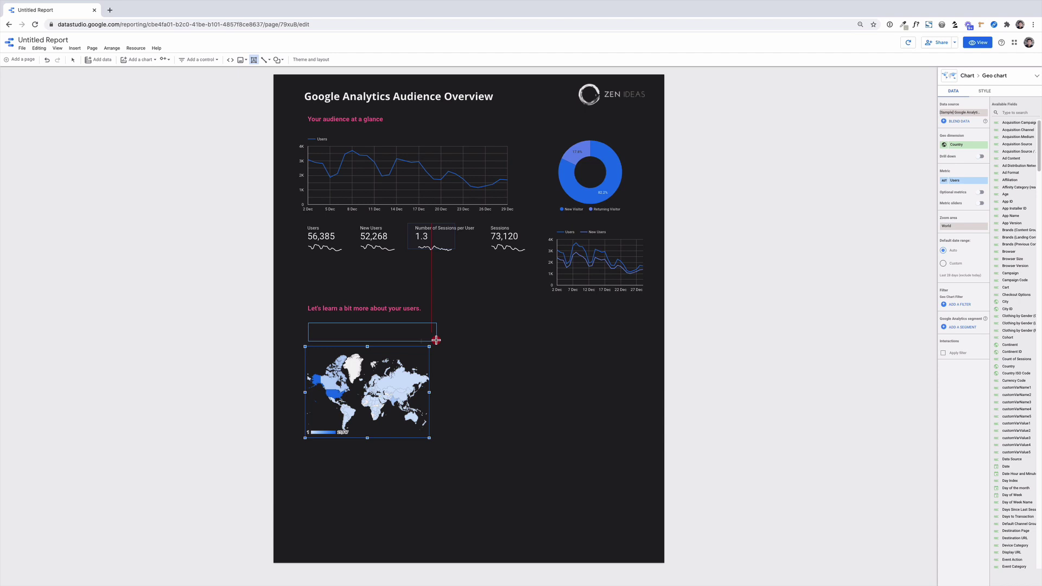
drag(314, 324, 439, 344)
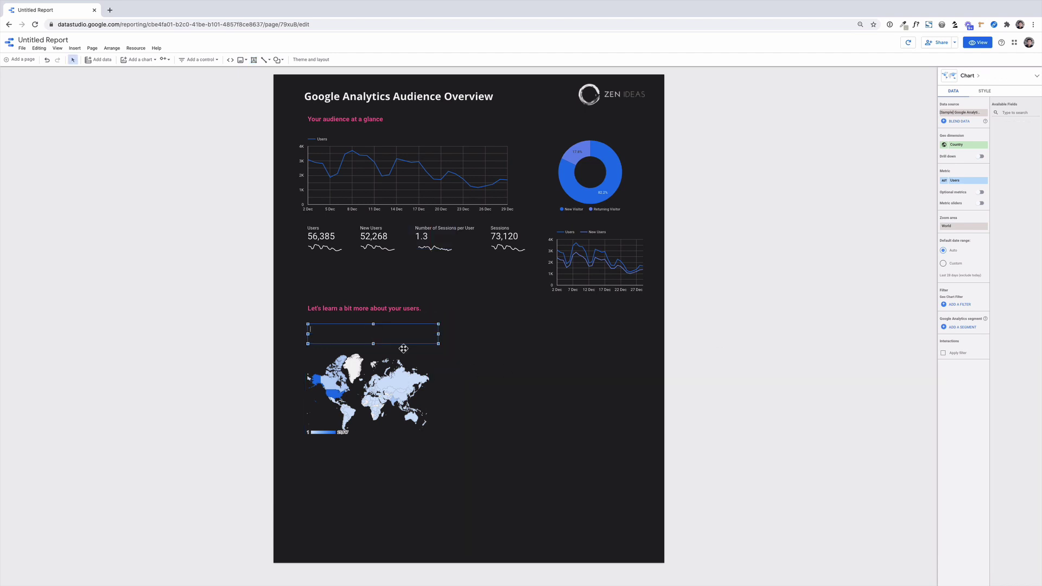
text(Where are they coming from?)
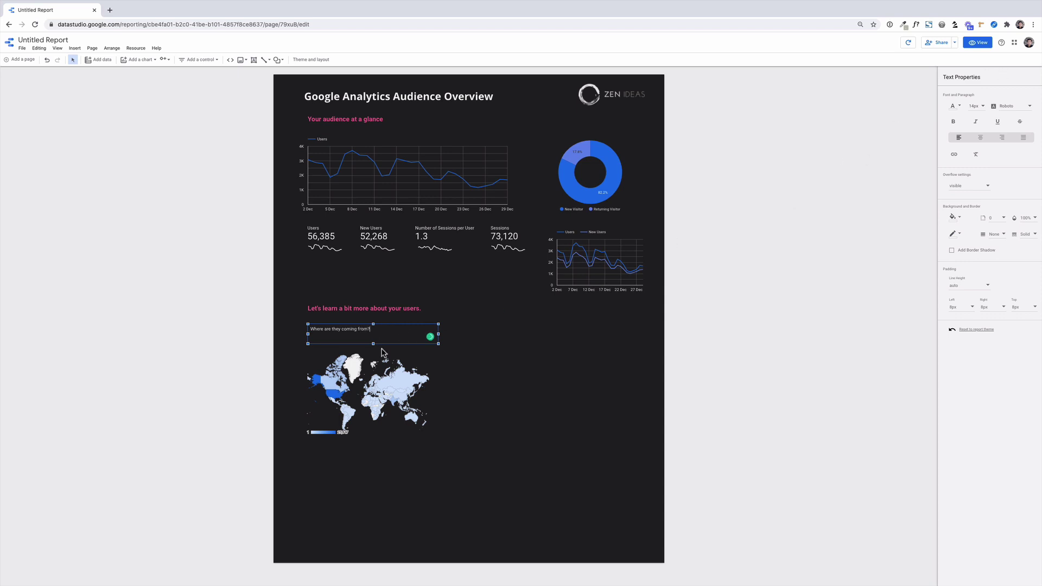
triple_click(372, 330)
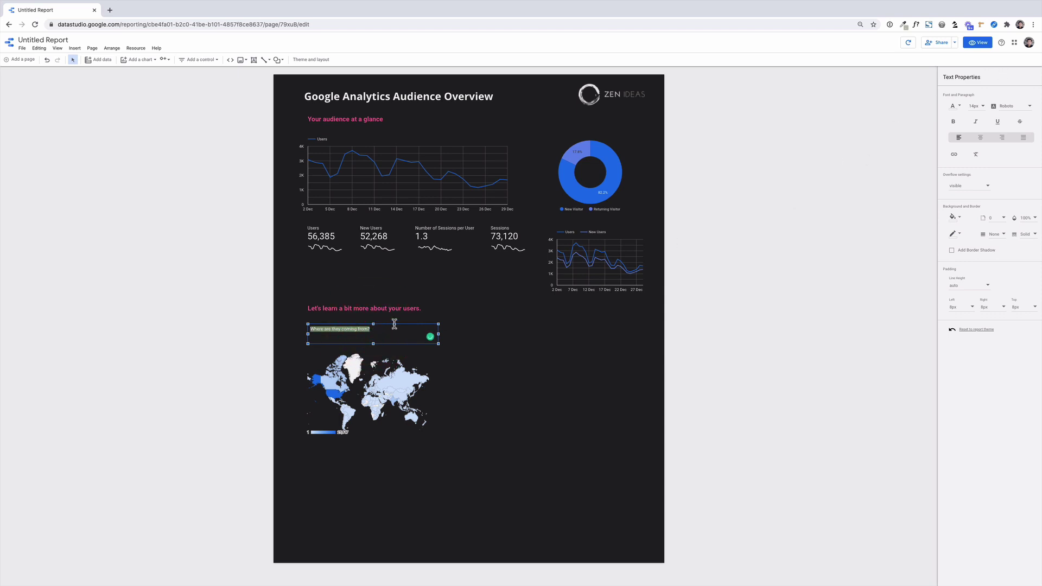
click(980, 109)
click(984, 108)
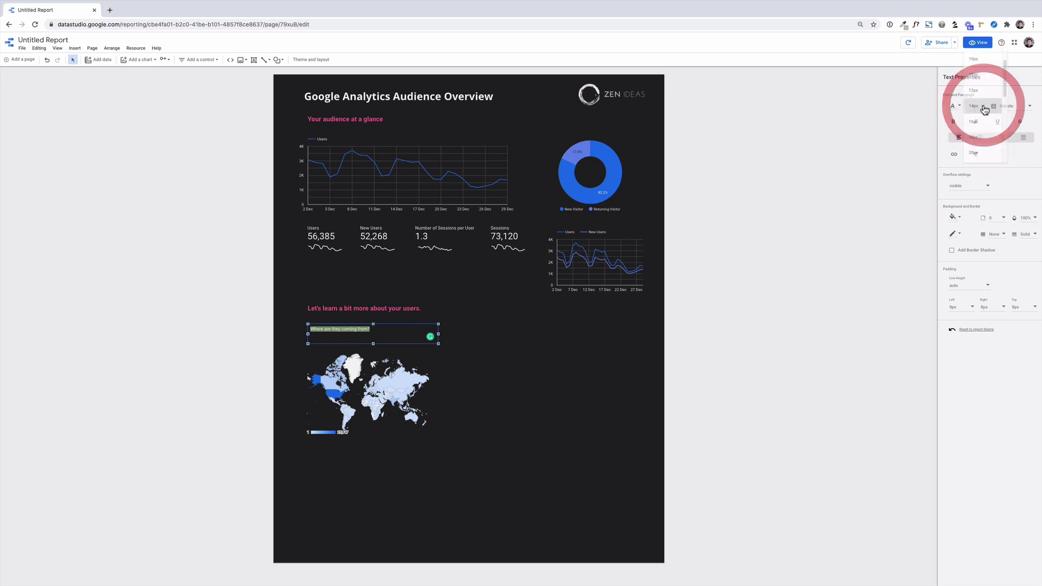
click(983, 106)
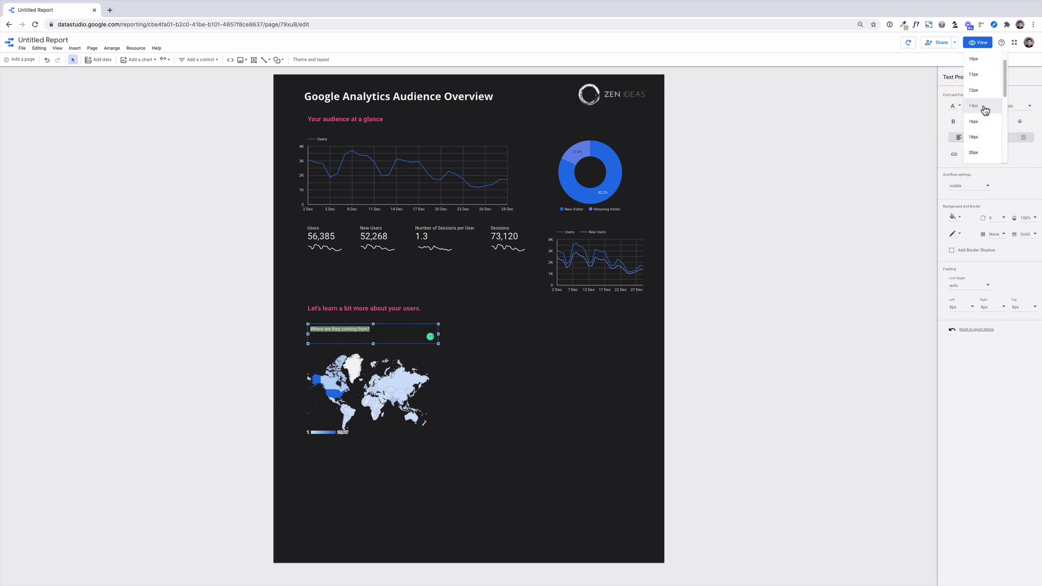
click(981, 137)
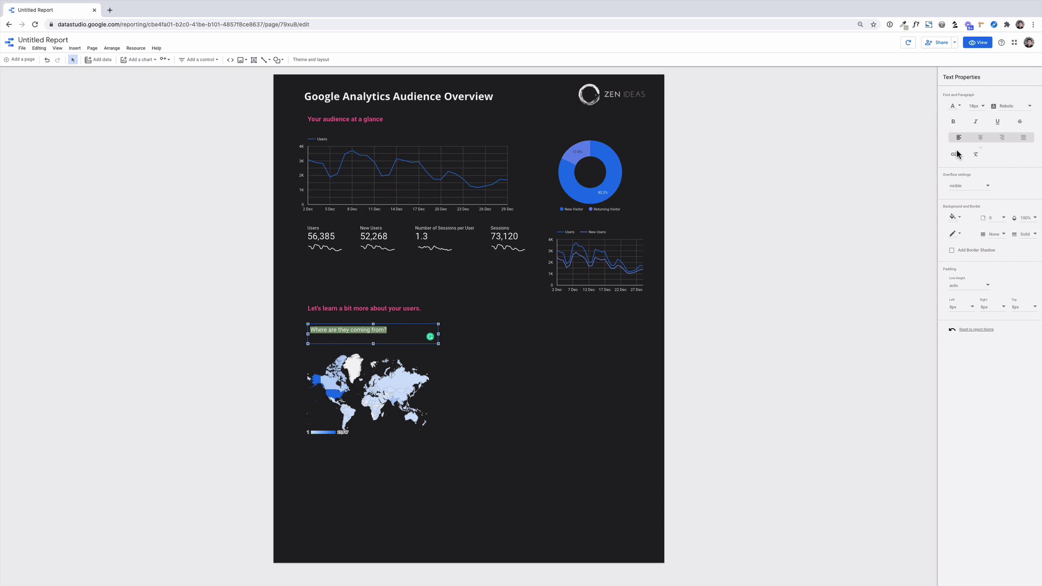
click(582, 375)
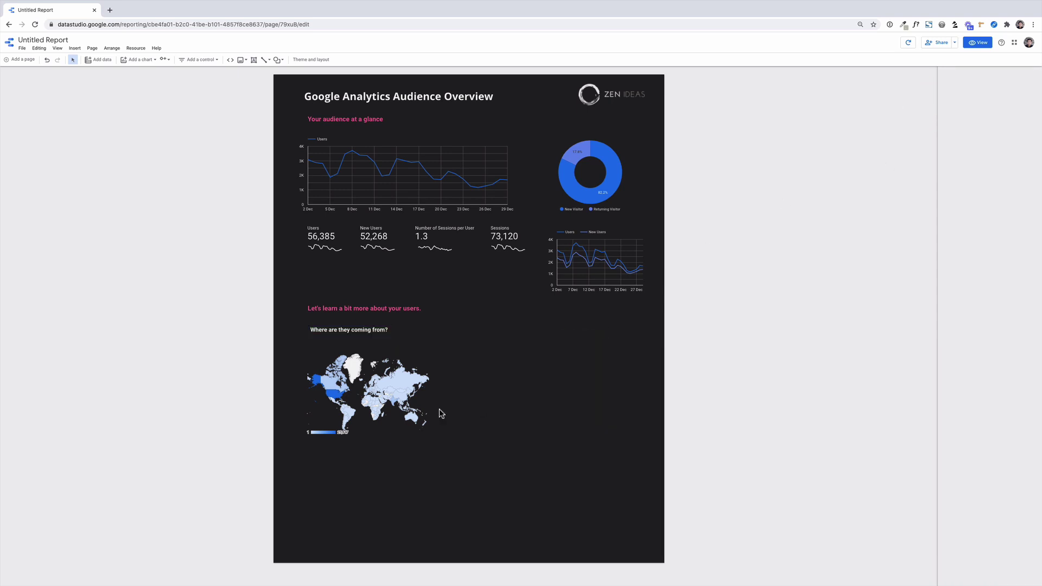
drag(295, 112, 649, 481)
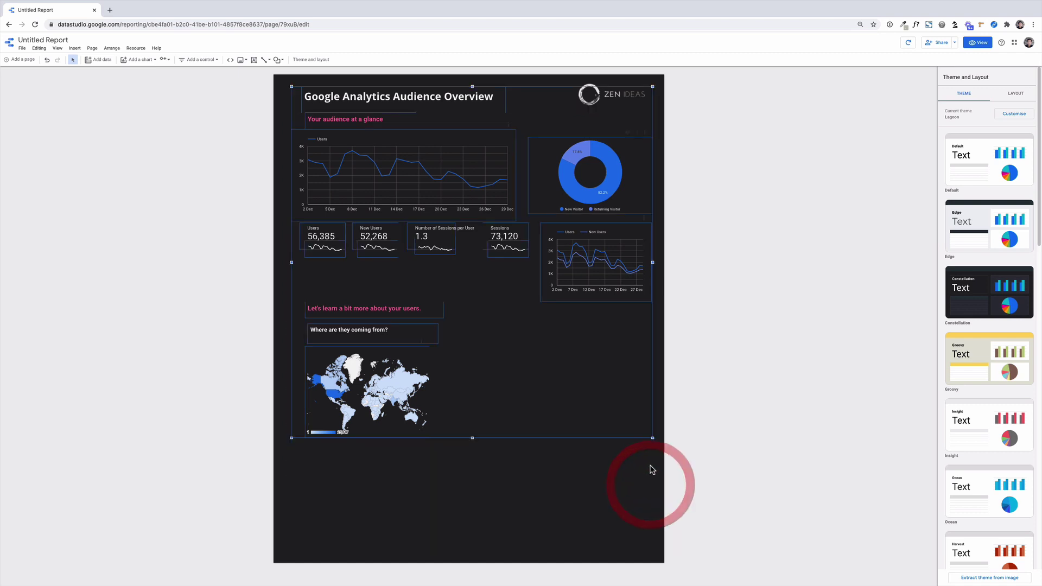
Drag the selected components lower, then shift everything below the title further down.
drag(577, 187, 576, 203)
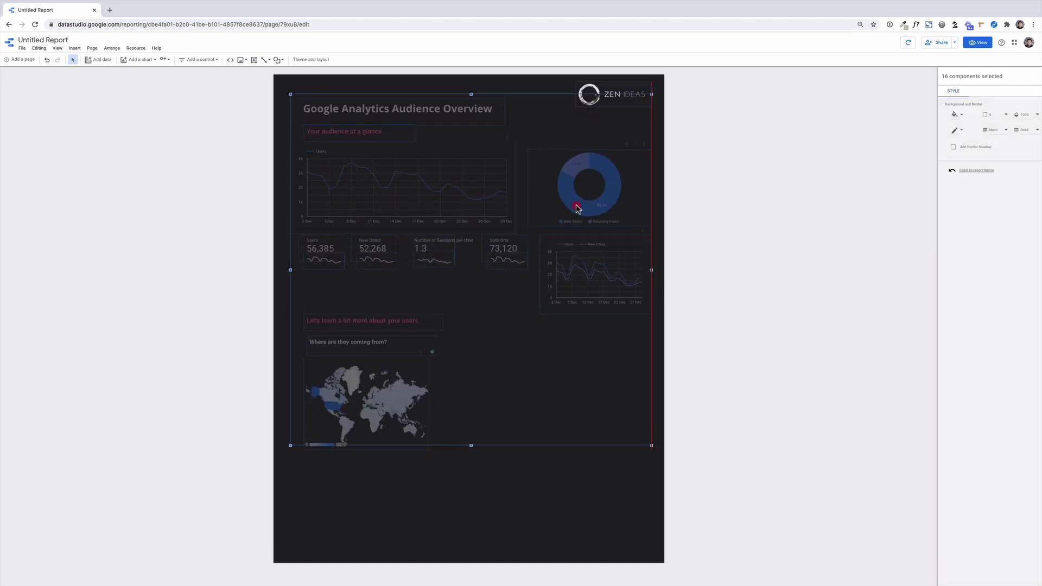
drag(576, 208, 577, 218)
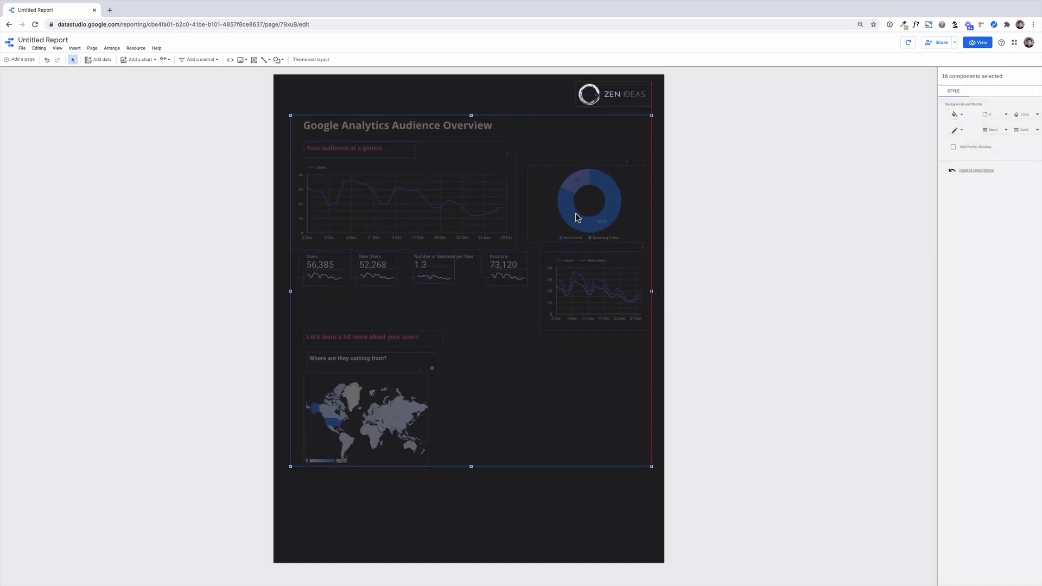
click(500, 99)
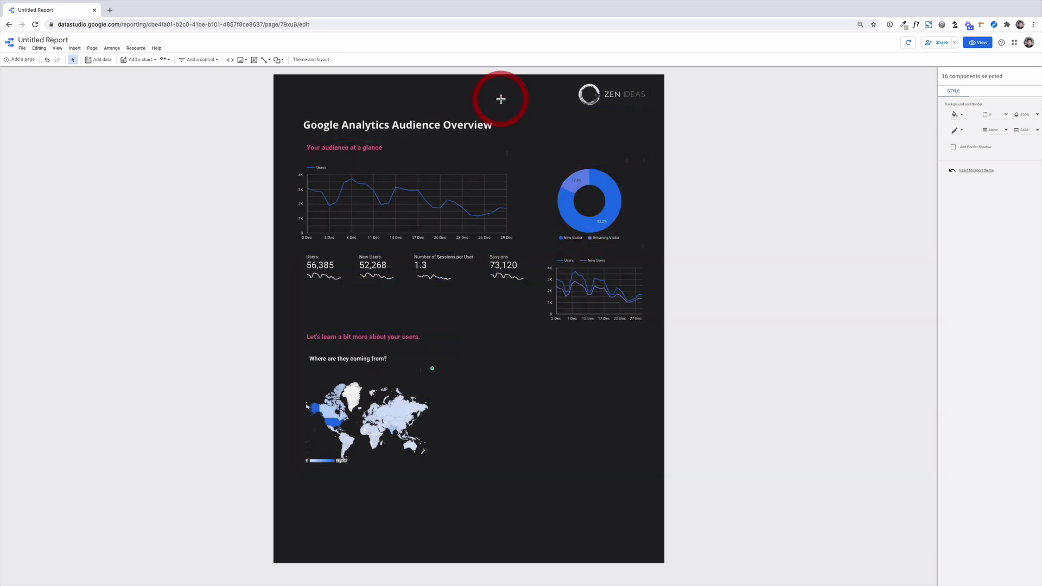
mouse_move(291, 147)
mouse_down()
mouse_move(611, 506)
mouse_move(635, 505)
mouse_up()
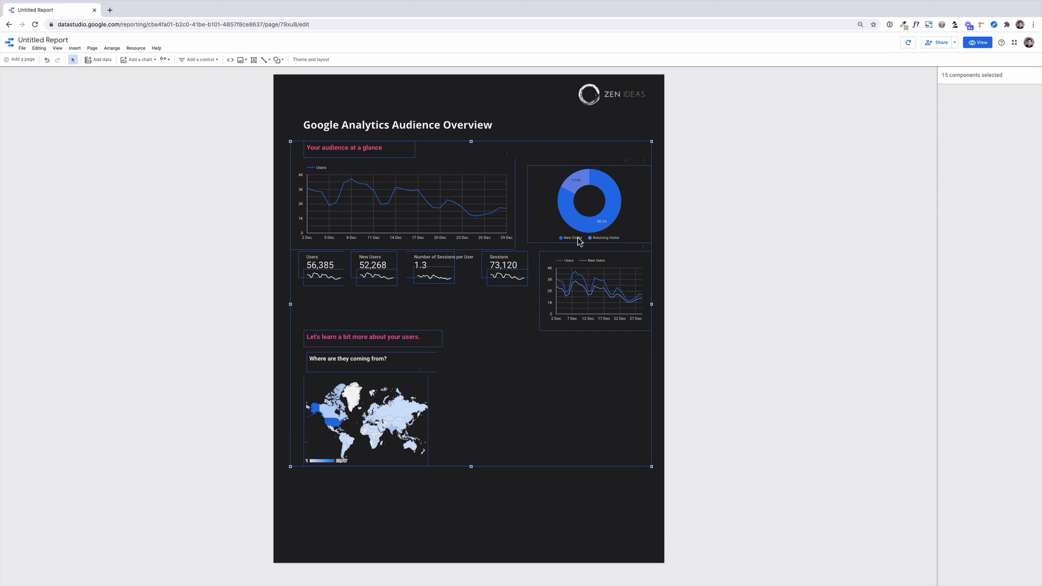
drag(583, 230, 584, 252)
click(740, 101)
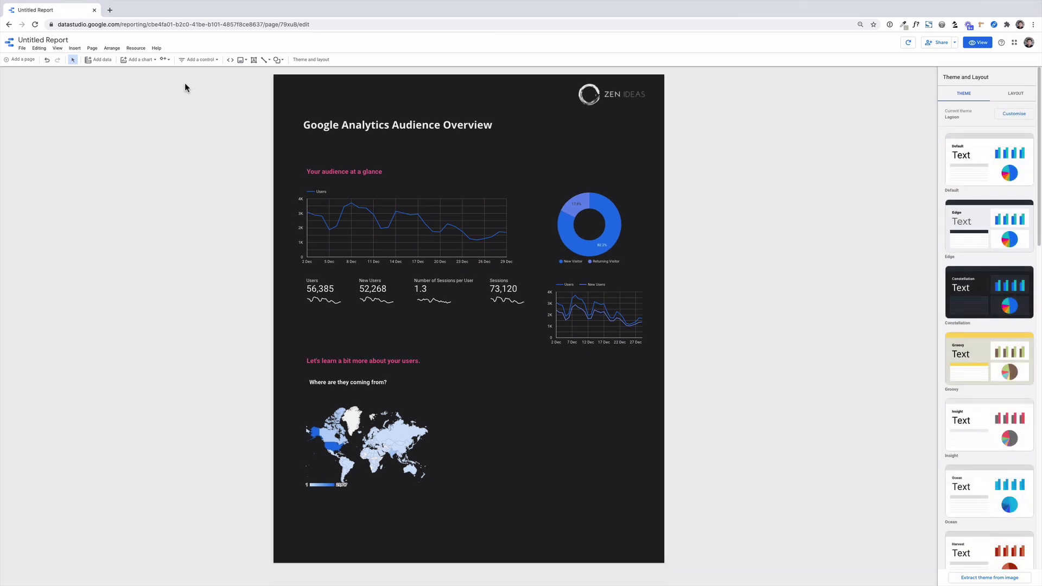
Add a drop-down list control under the title filtering on Device Category.
click(199, 62)
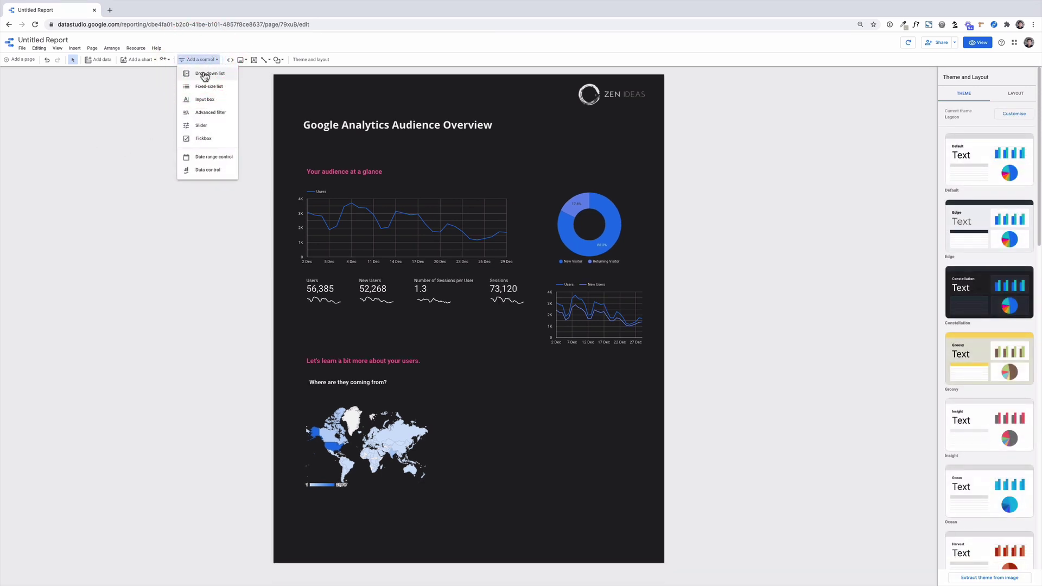
click(204, 77)
click(307, 141)
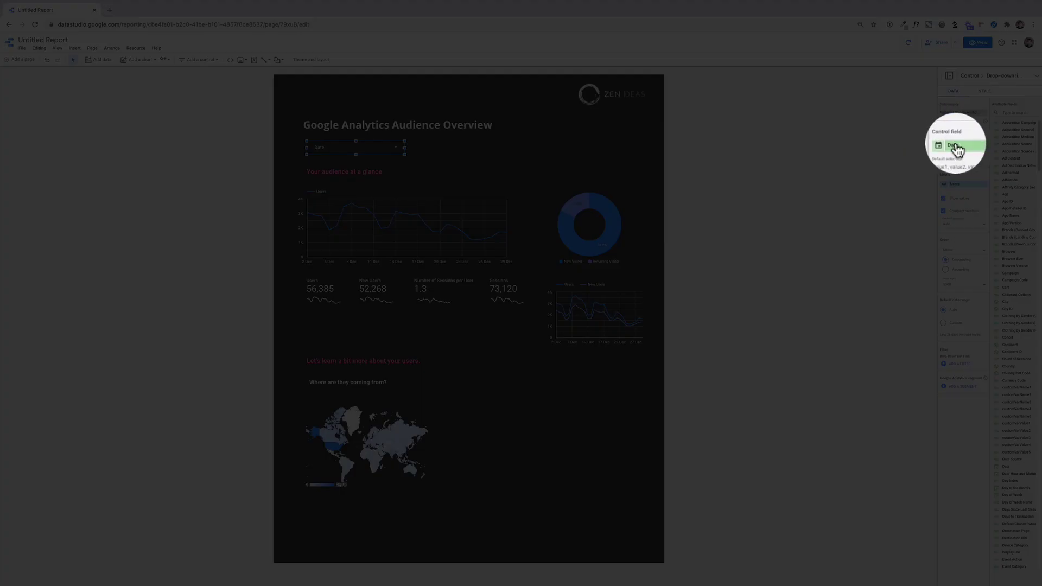
click(957, 144)
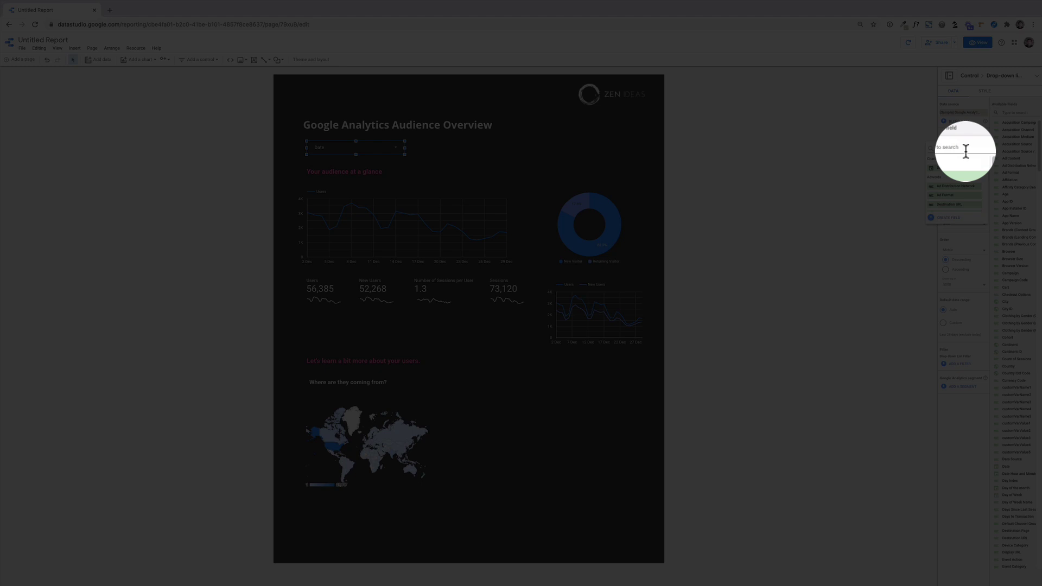
text(device)
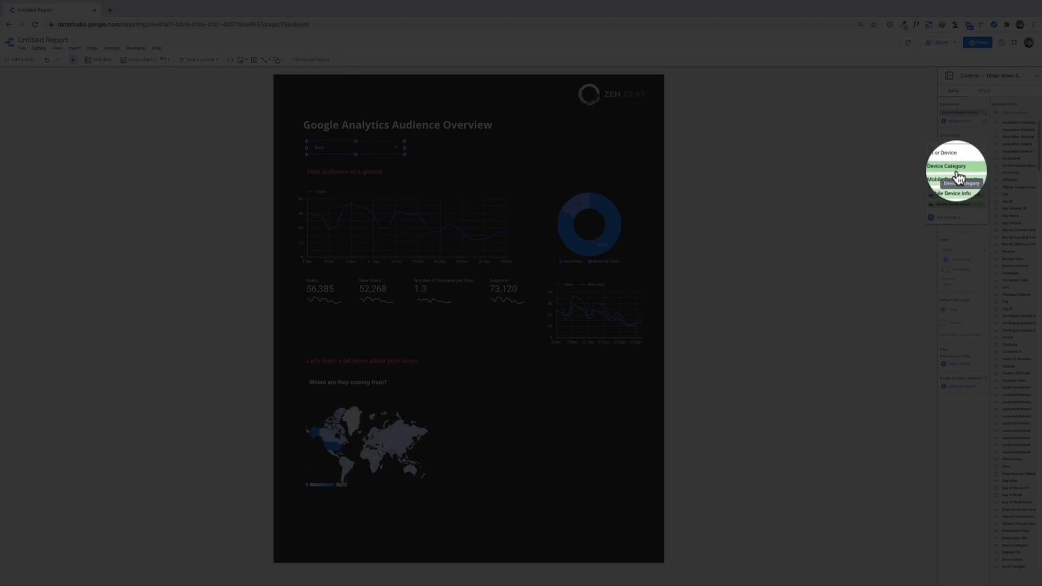
drag(958, 175, 956, 151)
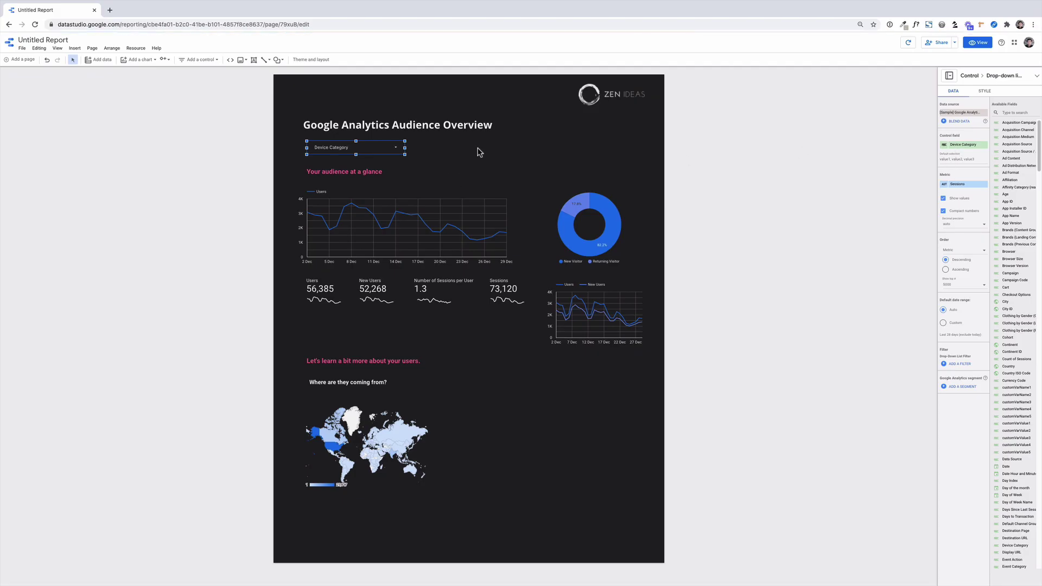
Place a date range control beside the device filter and switch to view mode.
click(195, 60)
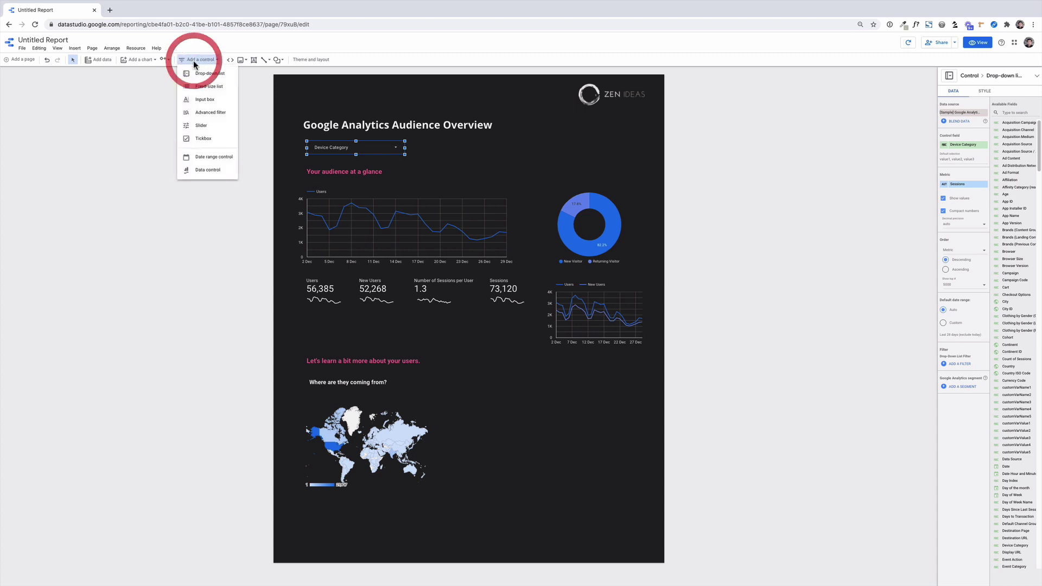
click(220, 162)
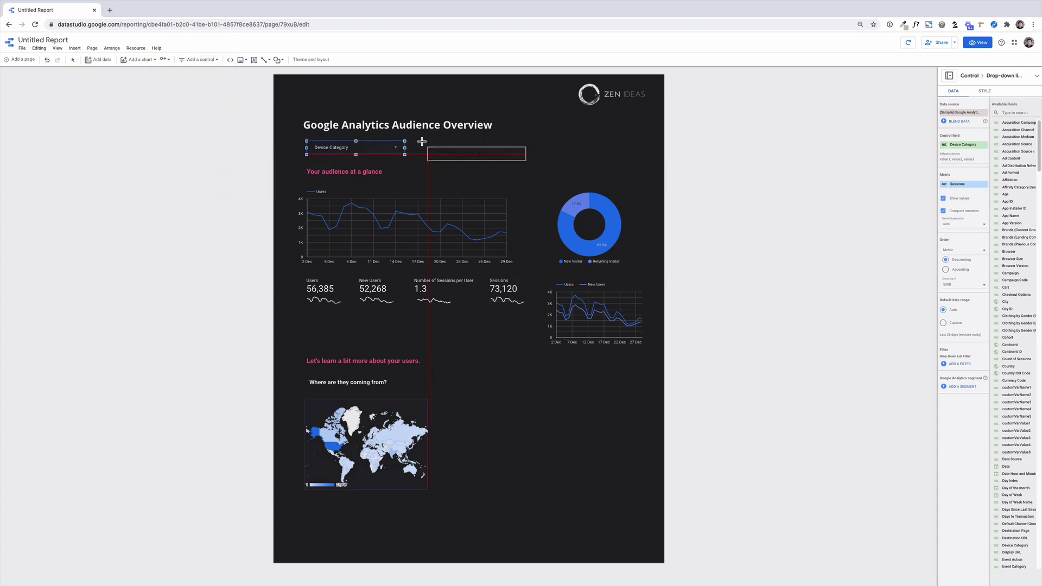
click(415, 140)
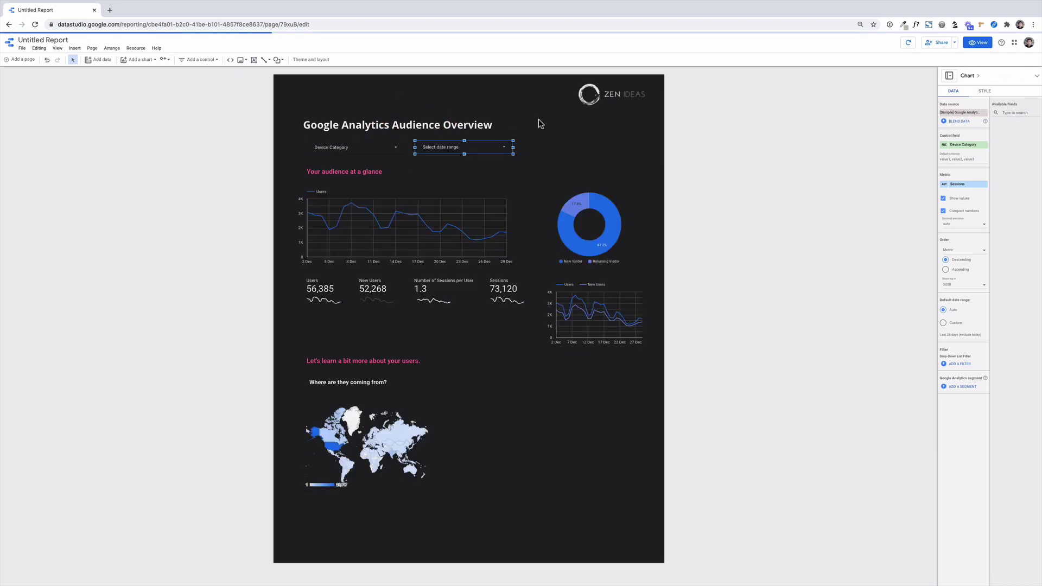
click(978, 45)
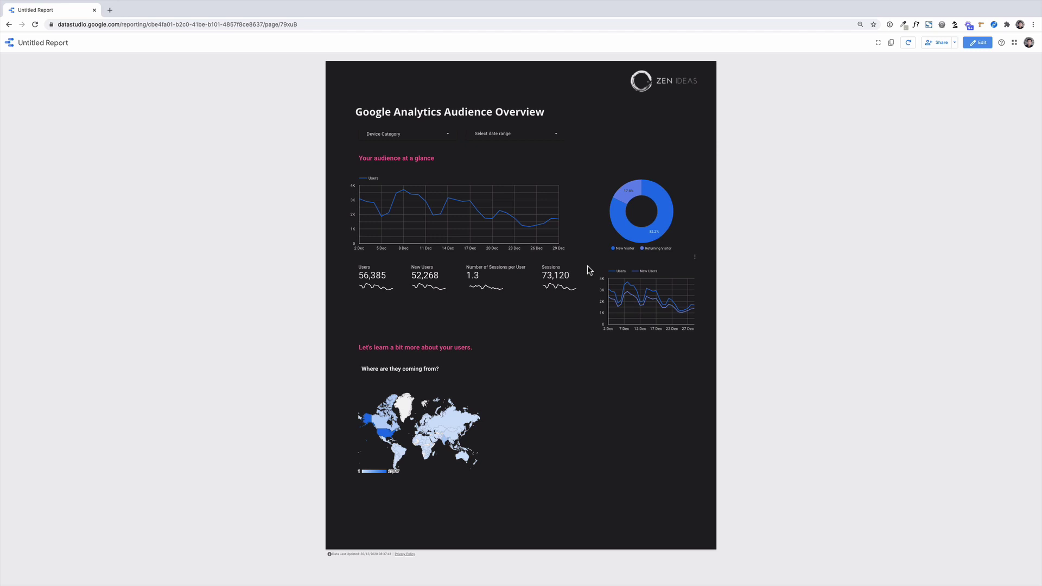
Filter the Device Category drop-down to mobile only.
click(448, 134)
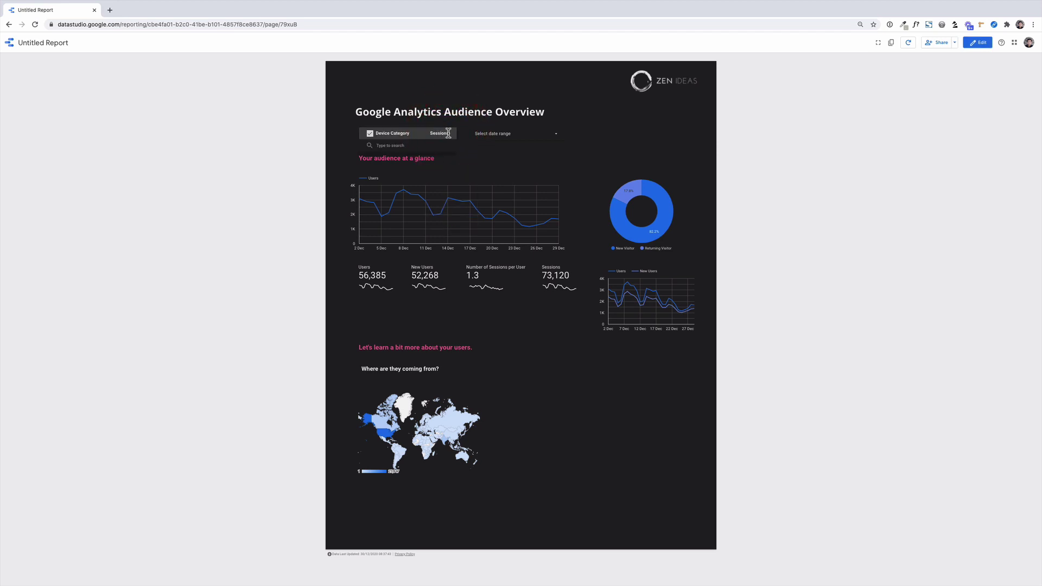
mouse_move(399, 170)
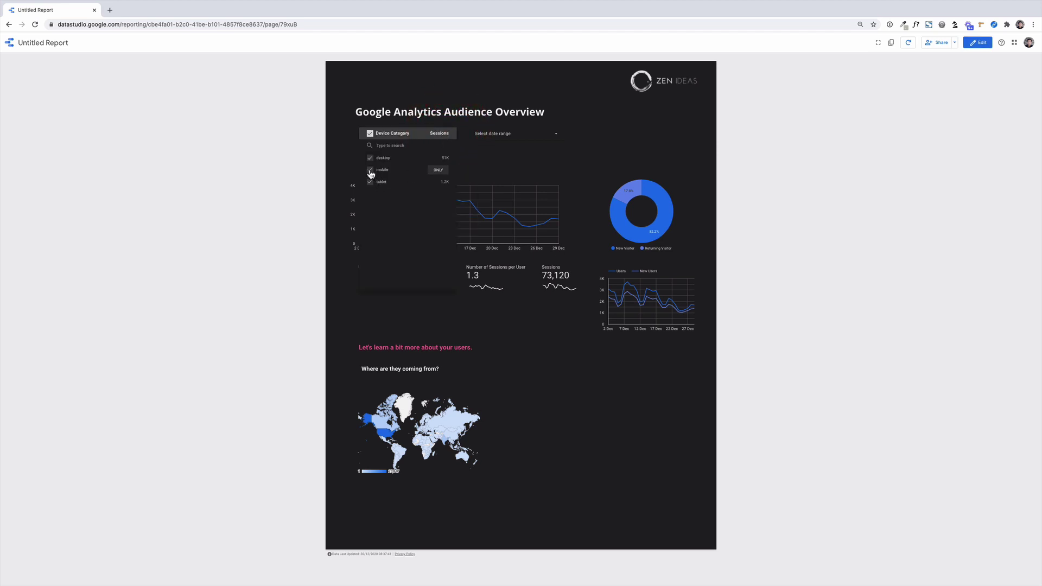
click(371, 170)
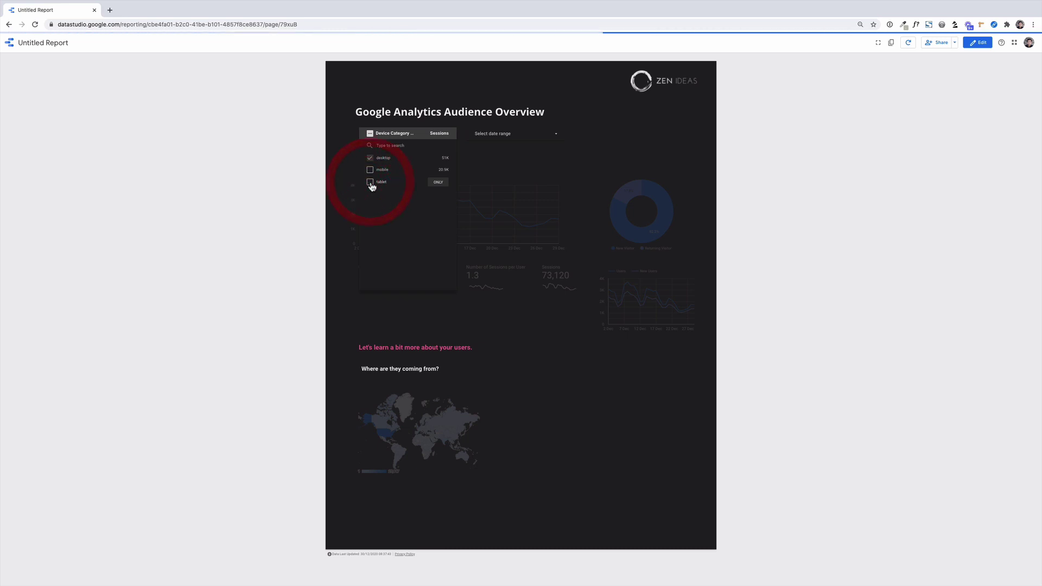
click(371, 162)
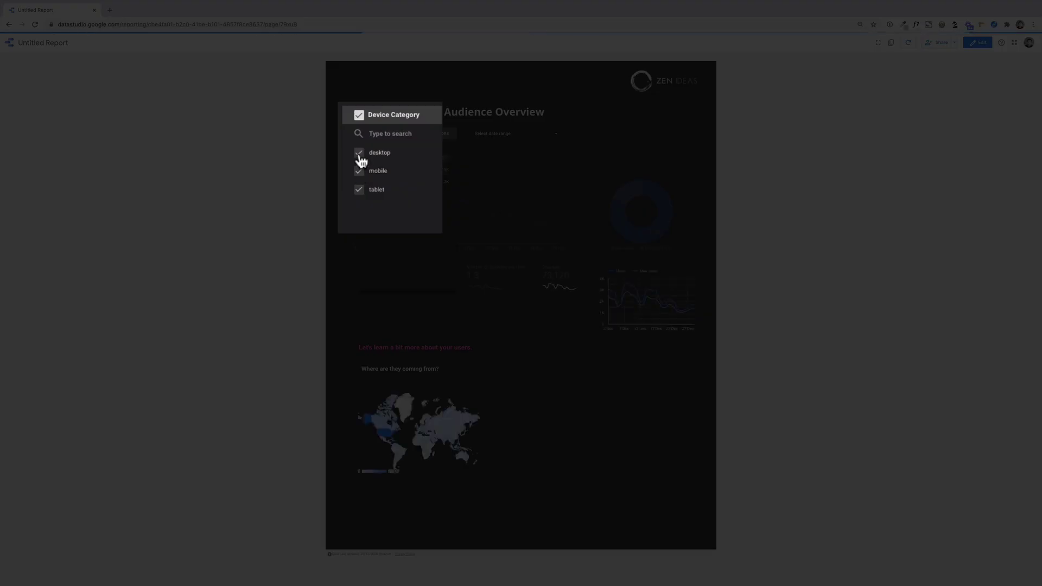
click(360, 190)
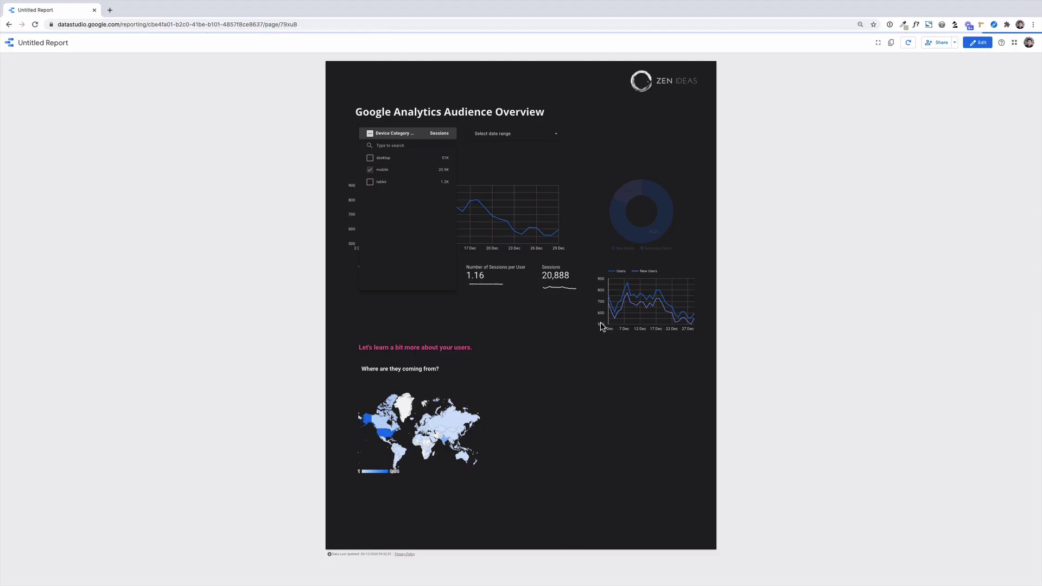
click(664, 411)
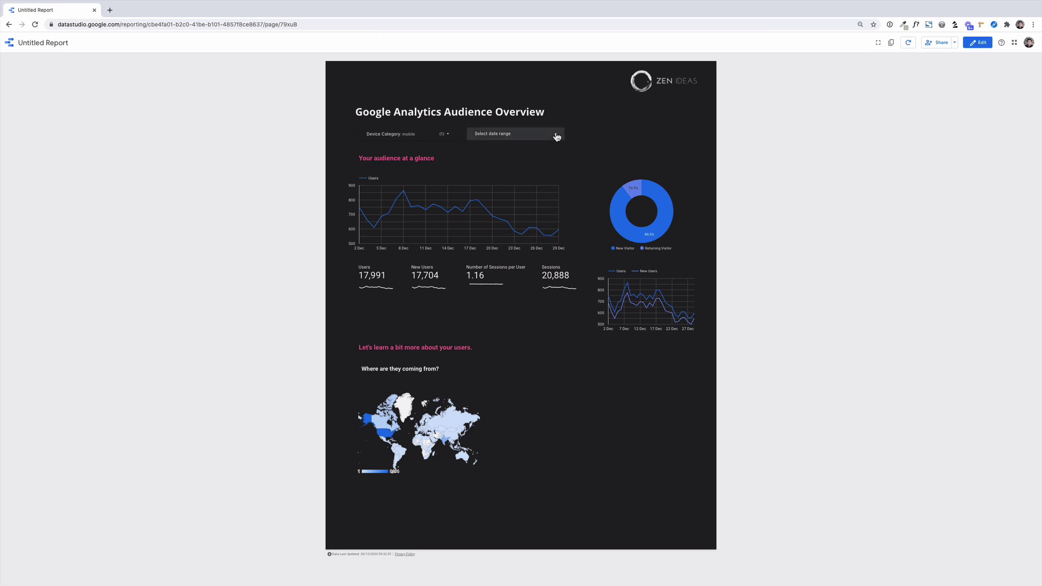
Set the date range control to start on 1 December 2020 and apply it.
click(557, 137)
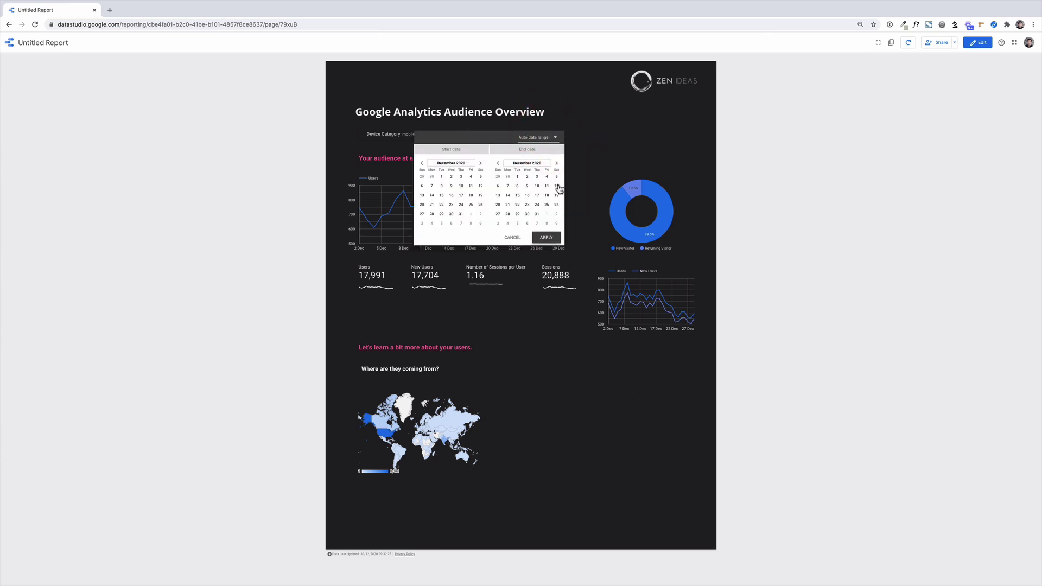
click(442, 177)
click(544, 238)
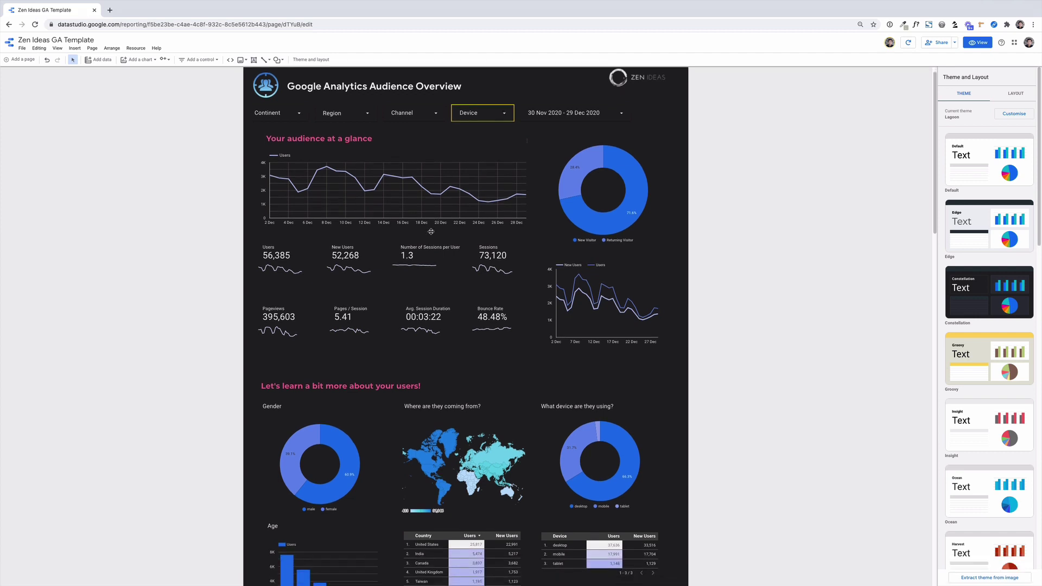
scroll(431, 232, down, 1)
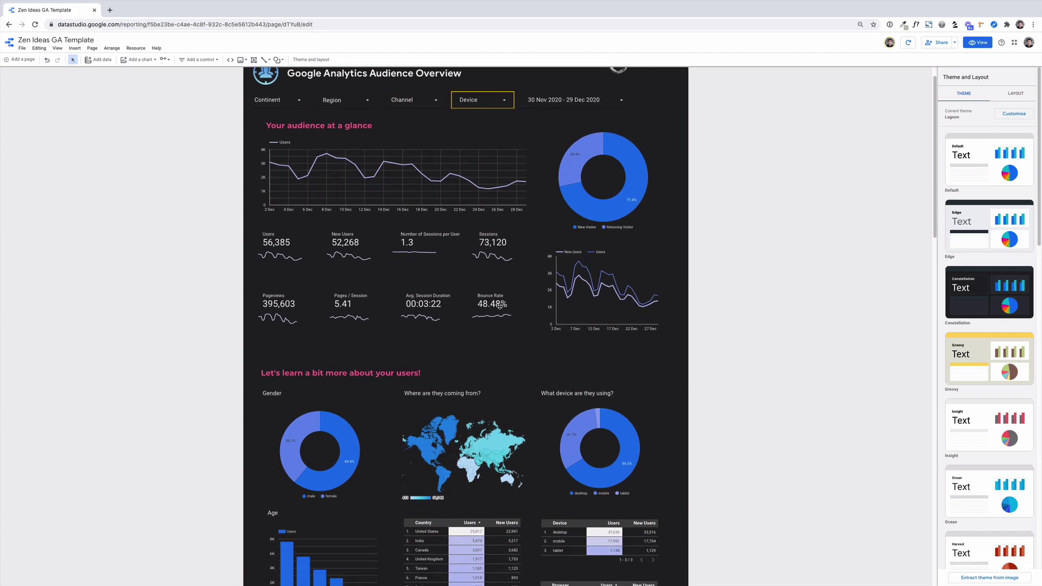
scroll(499, 305, down, 1)
scroll(499, 306, down, 2)
scroll(501, 307, down, 2)
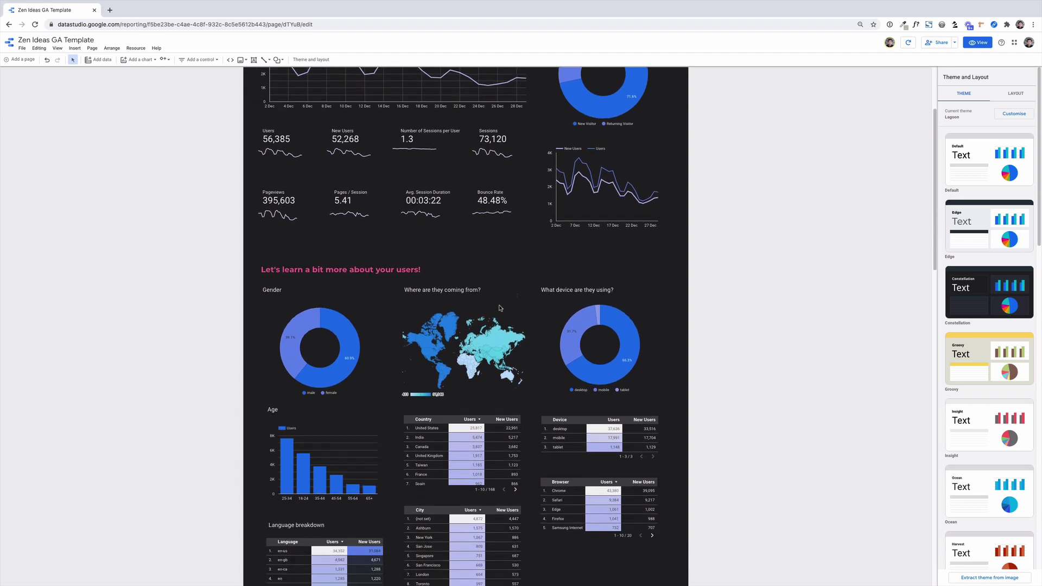
scroll(500, 308, down, 1)
scroll(500, 306, down, 1)
scroll(499, 307, down, 1)
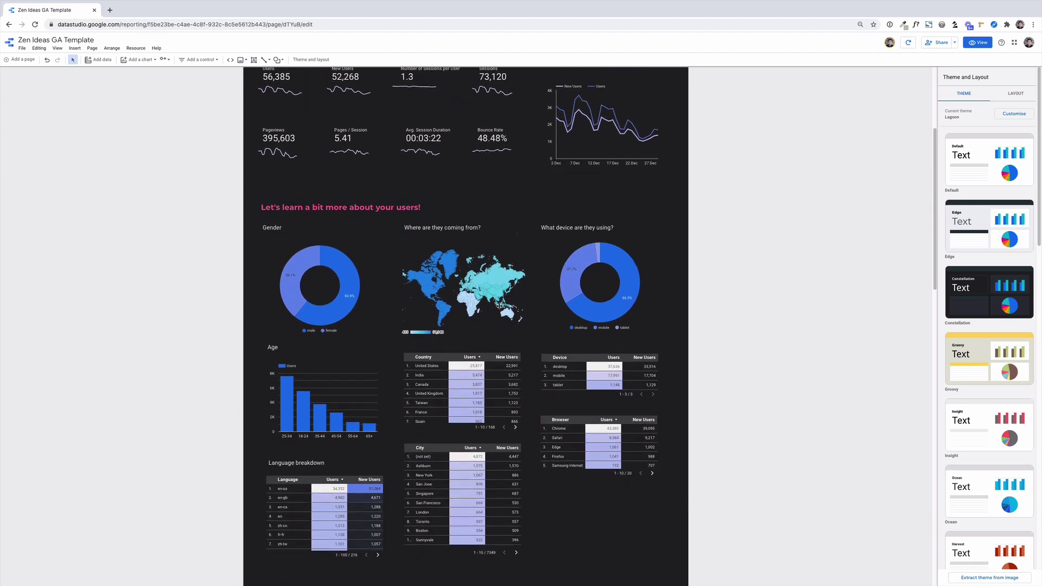
scroll(500, 307, down, 2)
scroll(499, 307, down, 1)
scroll(499, 306, down, 1)
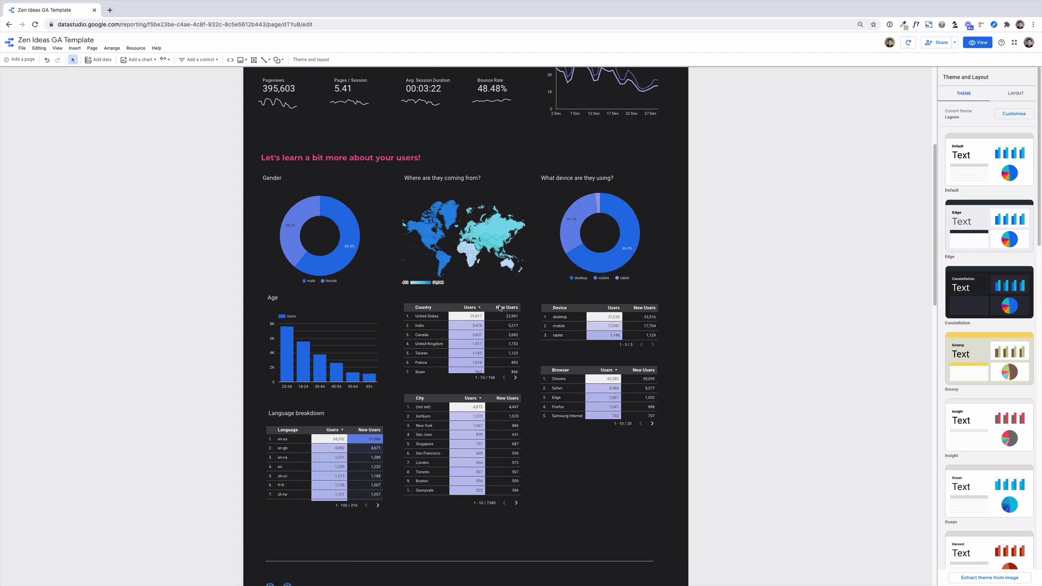
scroll(500, 307, down, 1)
scroll(500, 307, down, 1)
scroll(500, 306, down, 1)
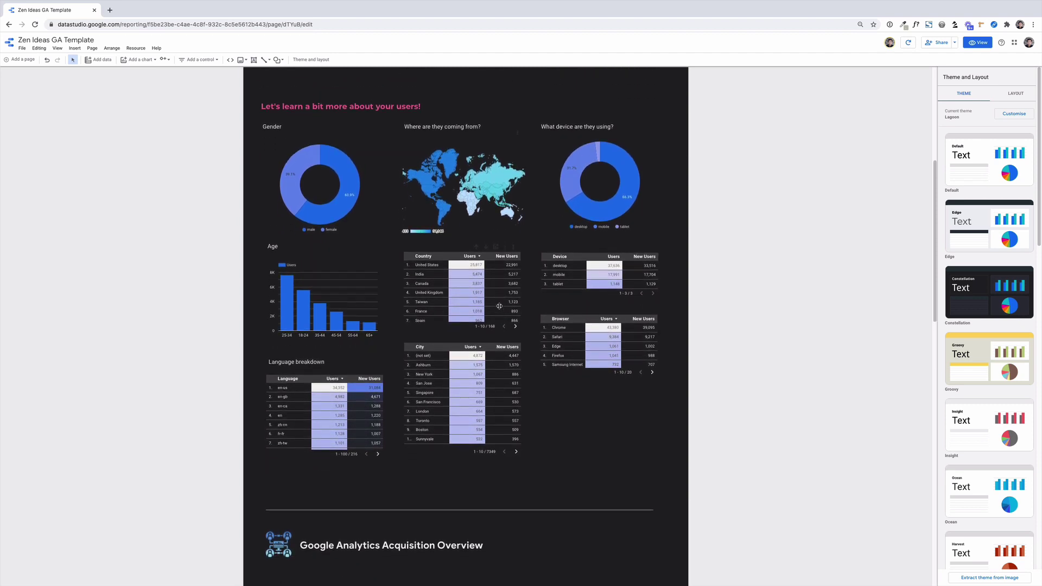
scroll(500, 306, up, 1)
scroll(499, 306, up, 2)
scroll(500, 306, down, 1)
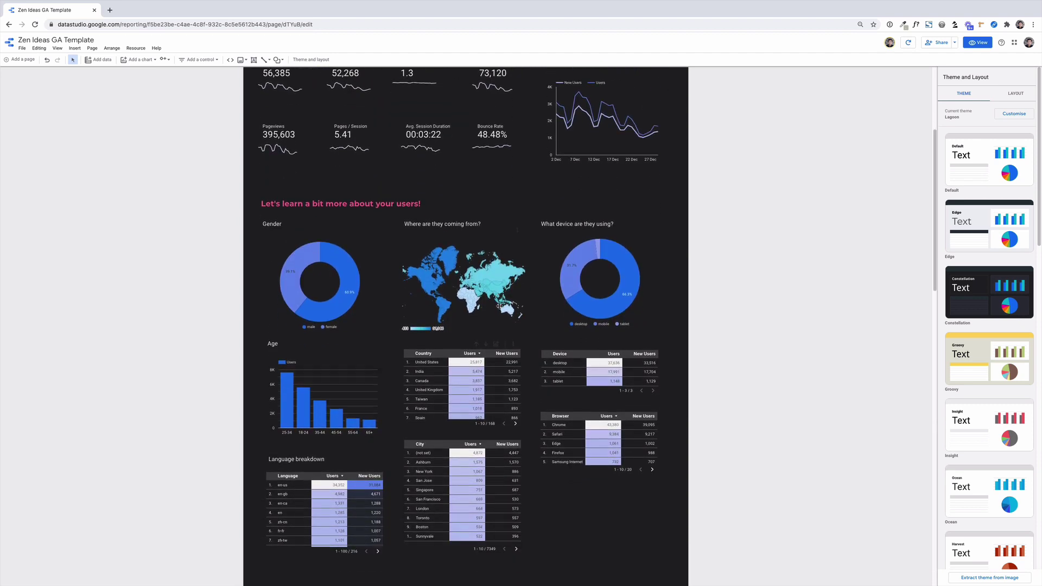
scroll(499, 306, down, 1)
scroll(499, 305, down, 1)
scroll(499, 306, down, 1)
scroll(499, 306, down, 1)
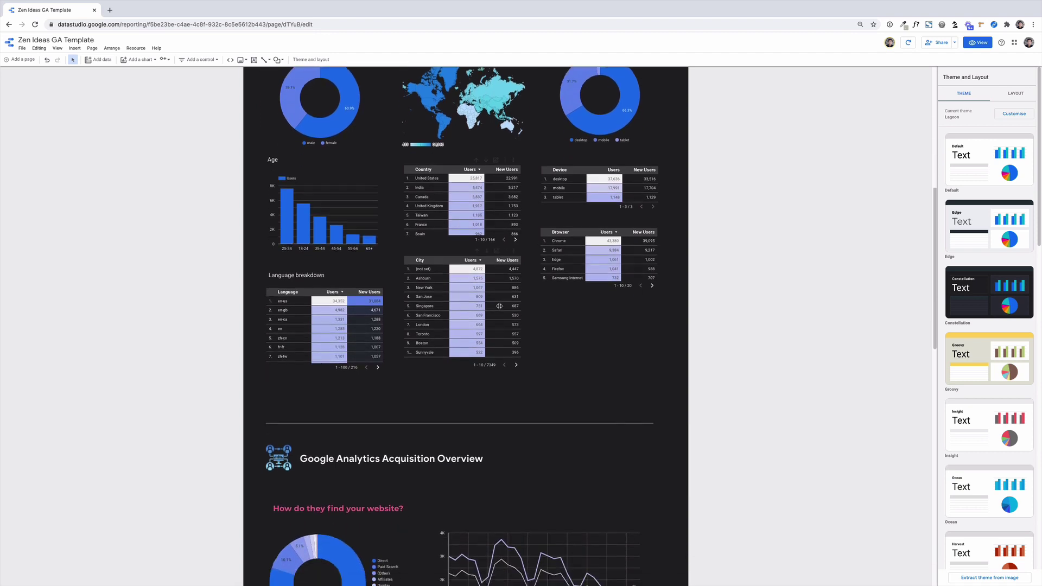
scroll(499, 305, down, 5)
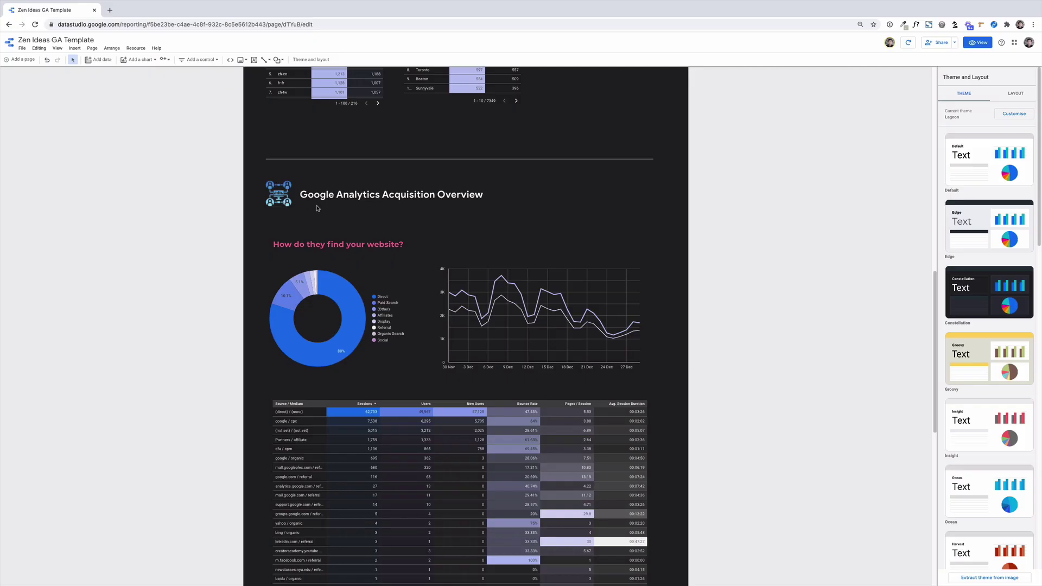
scroll(318, 209, down, 1)
scroll(317, 209, up, 1)
scroll(318, 209, up, 2)
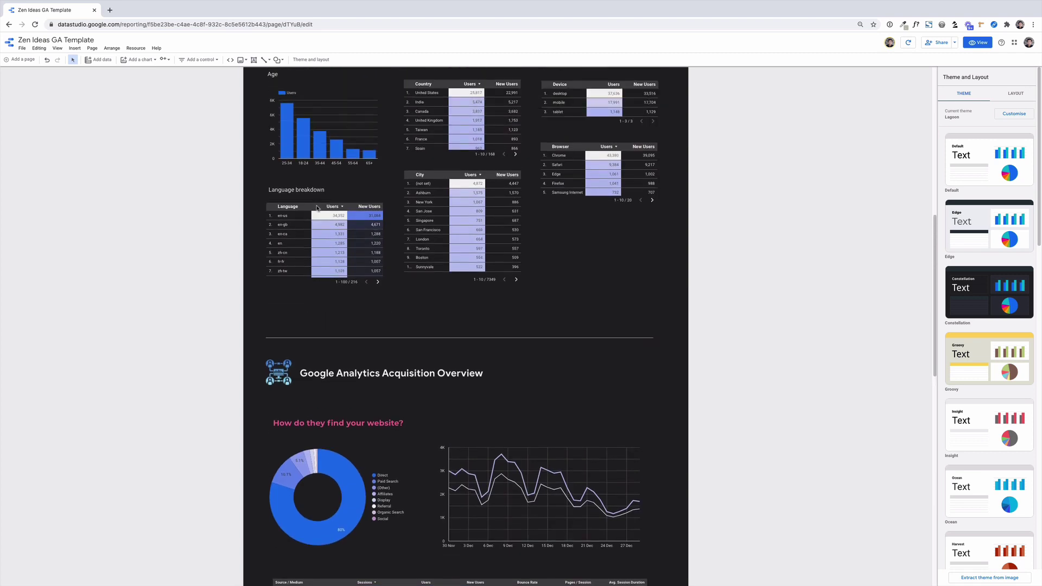
scroll(318, 209, down, 2)
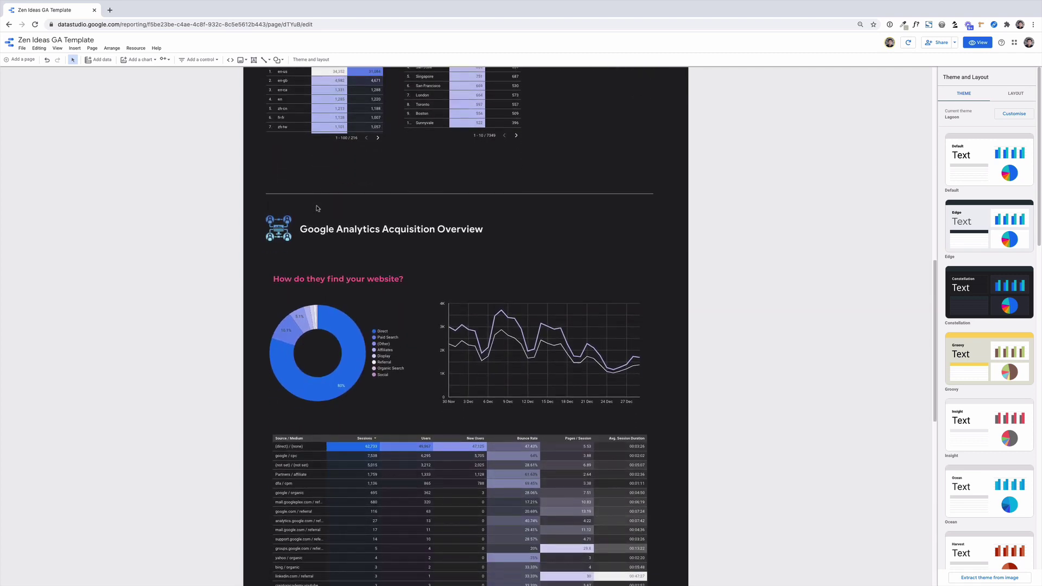
scroll(318, 209, down, 1)
scroll(390, 222, down, 1)
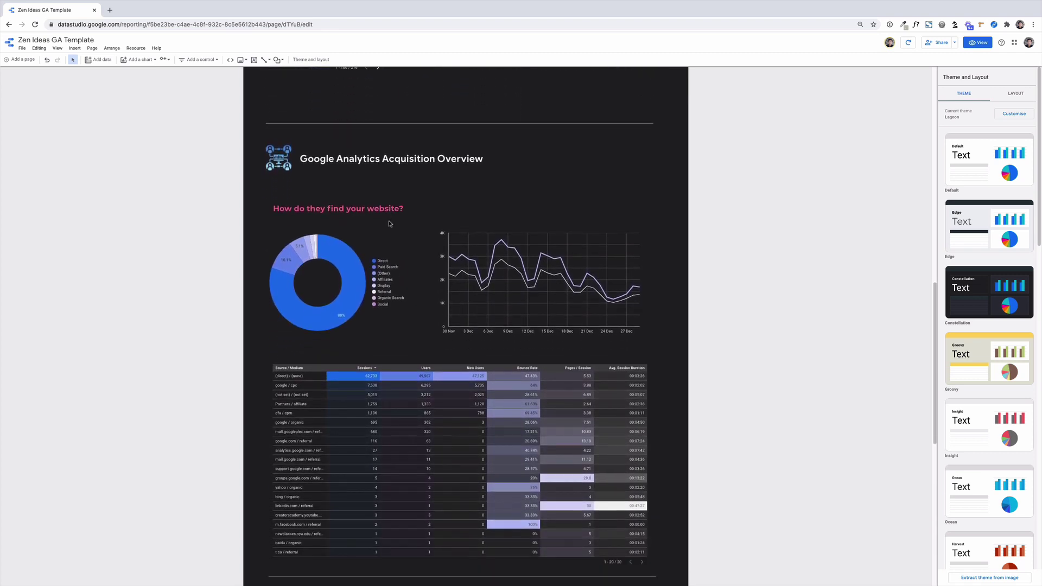
scroll(390, 221, down, 2)
scroll(389, 222, down, 1)
scroll(389, 222, down, 1)
scroll(390, 221, down, 1)
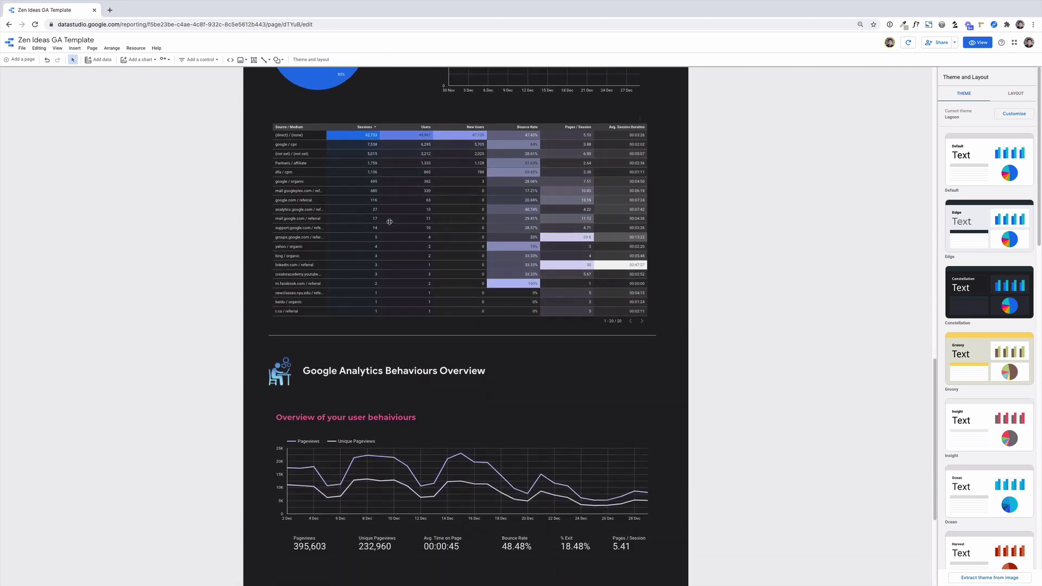
scroll(389, 221, down, 1)
scroll(389, 222, down, 1)
scroll(389, 222, down, 1)
scroll(389, 221, down, 1)
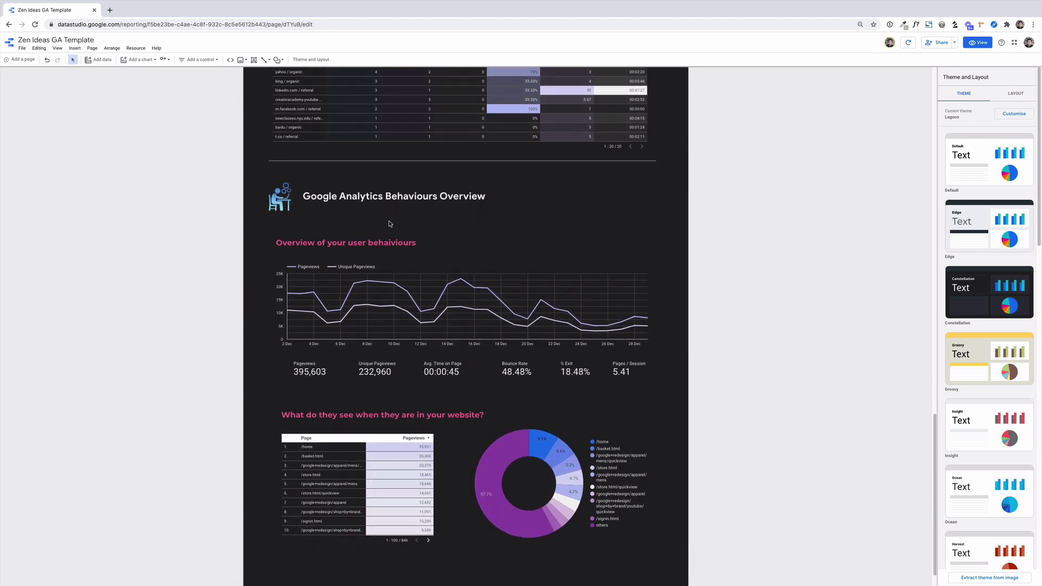
scroll(390, 221, down, 1)
scroll(390, 223, up, 15)
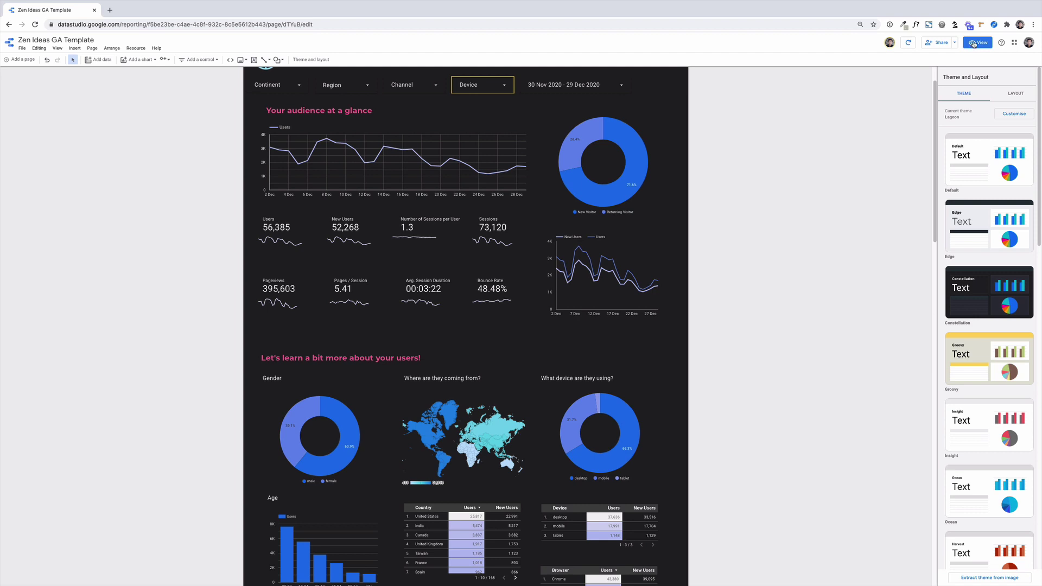
Switch the Zen Ideas GA Template report from edit mode to view mode.
click(974, 43)
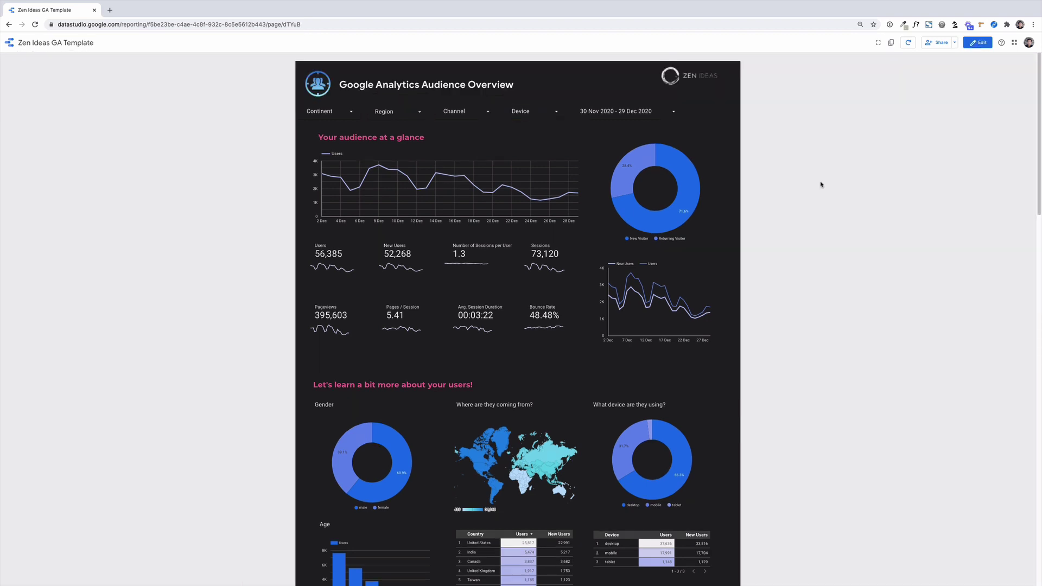
Download the Zen Ideas GA Template report as a PDF from the Share menu.
click(955, 42)
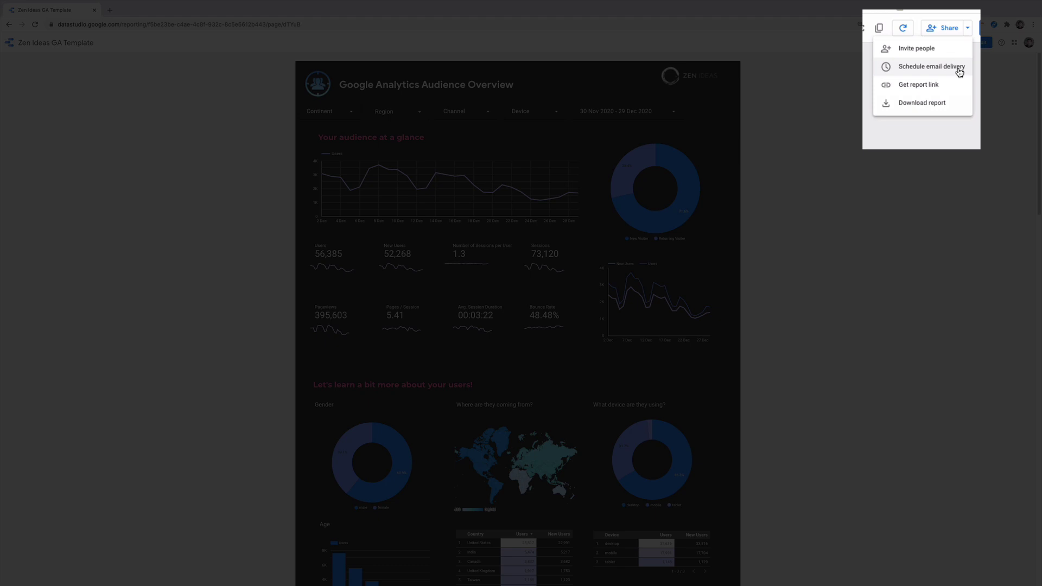
click(944, 109)
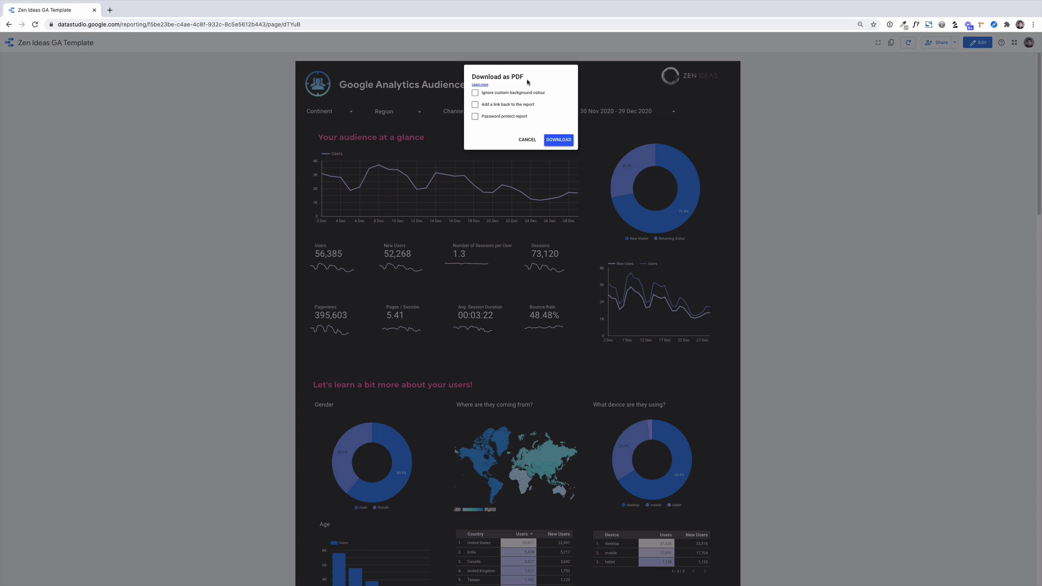
click(557, 141)
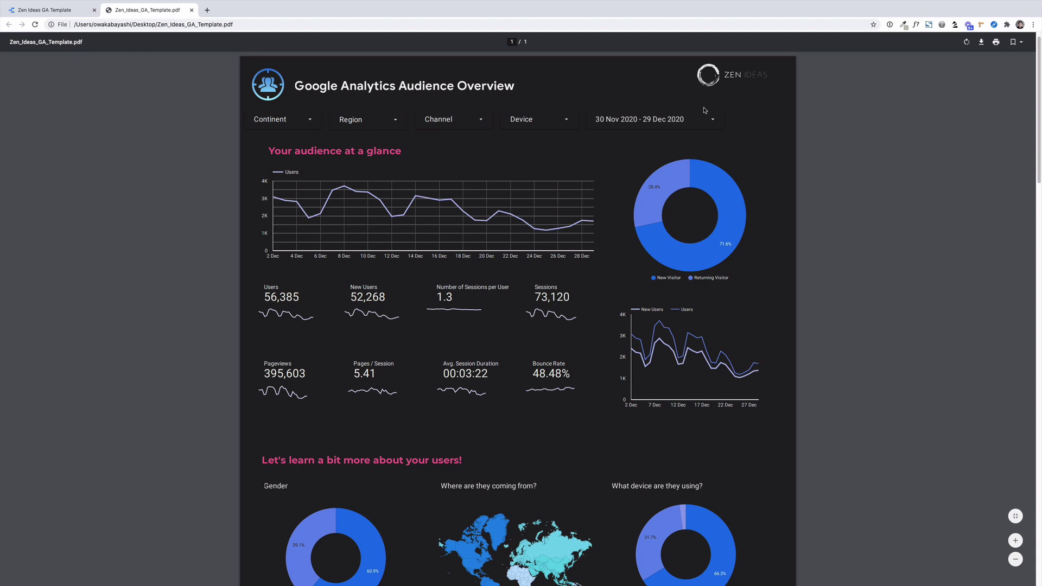
scroll(708, 102, down, 1)
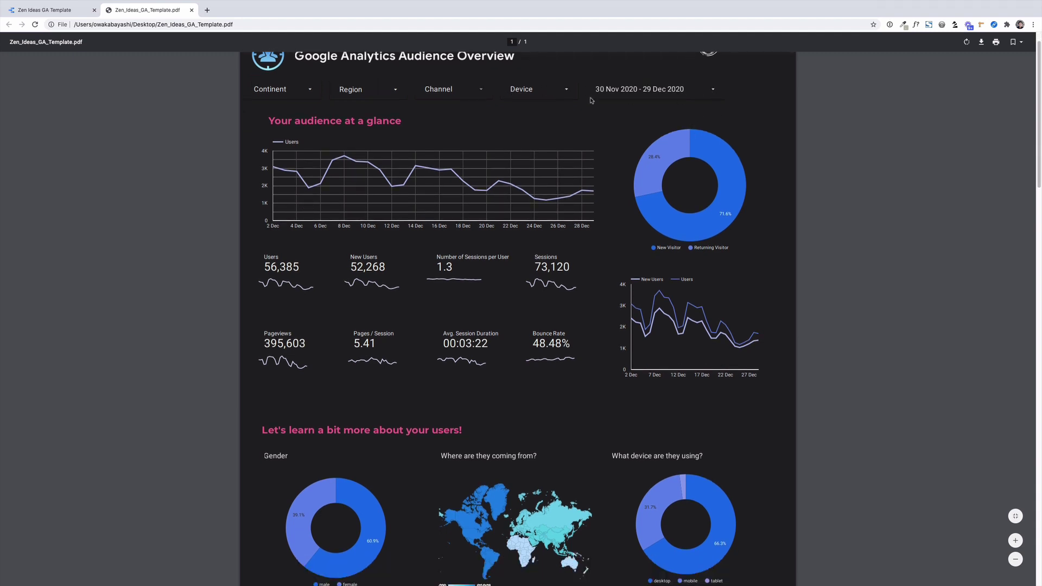
scroll(600, 123, down, 1)
scroll(601, 123, down, 1)
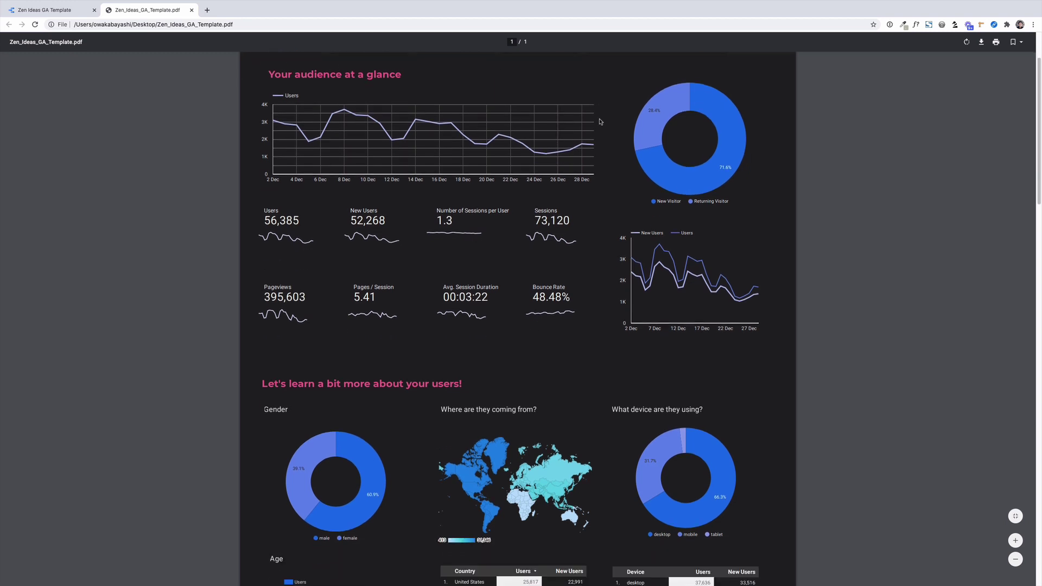
scroll(601, 122, down, 1)
scroll(600, 122, down, 1)
scroll(601, 122, down, 1)
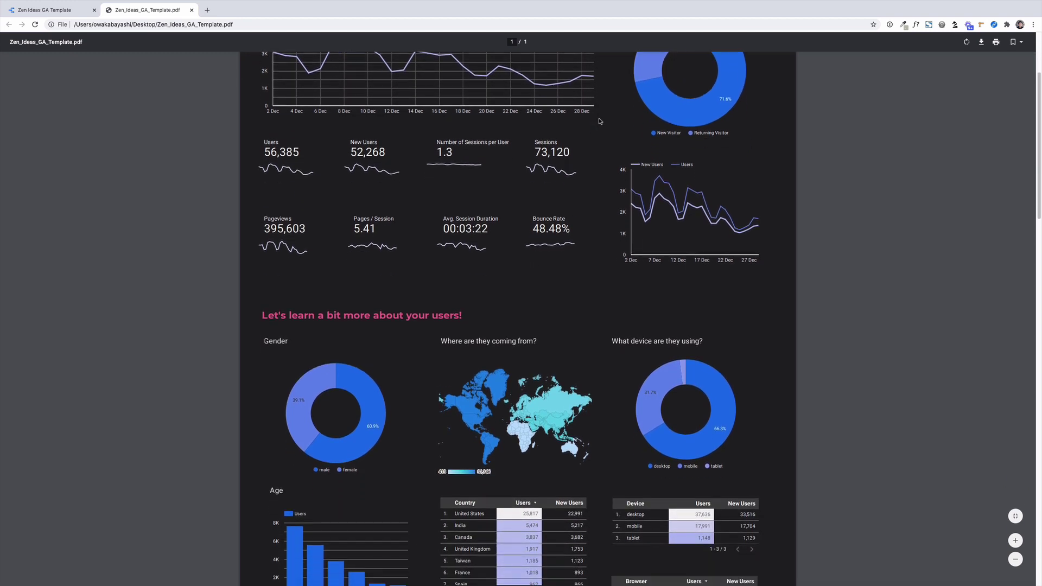
scroll(600, 122, down, 1)
scroll(600, 121, down, 2)
scroll(600, 122, down, 1)
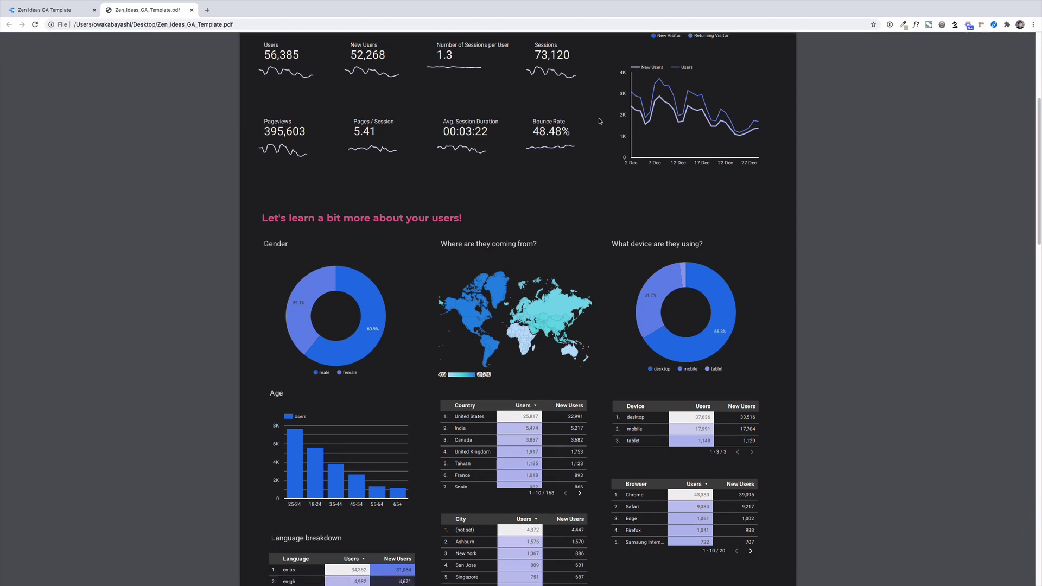
scroll(600, 121, down, 1)
scroll(600, 121, down, 1)
scroll(600, 121, down, 1)
scroll(599, 122, down, 1)
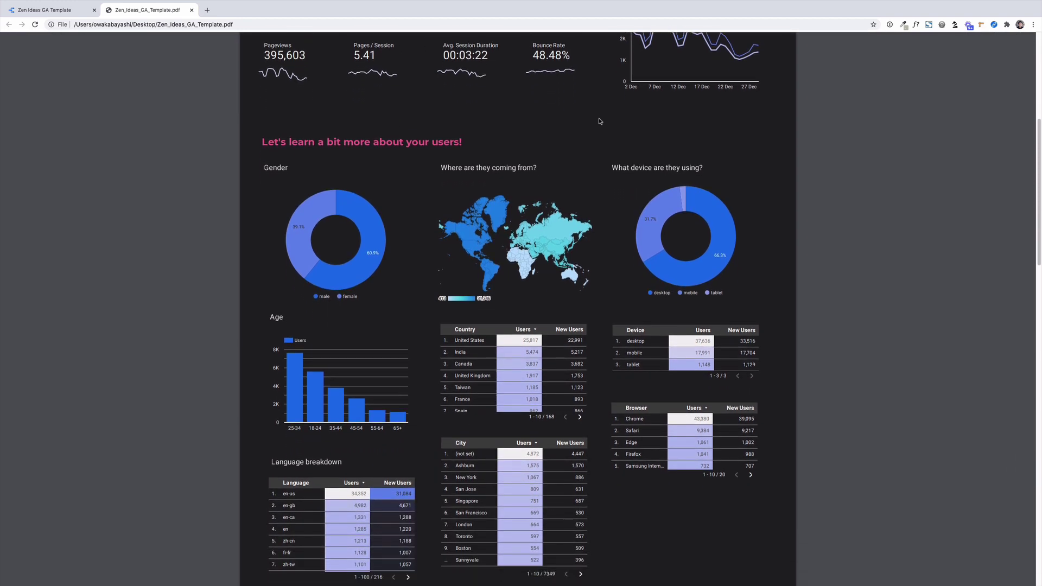
scroll(599, 122, down, 1)
scroll(599, 121, down, 1)
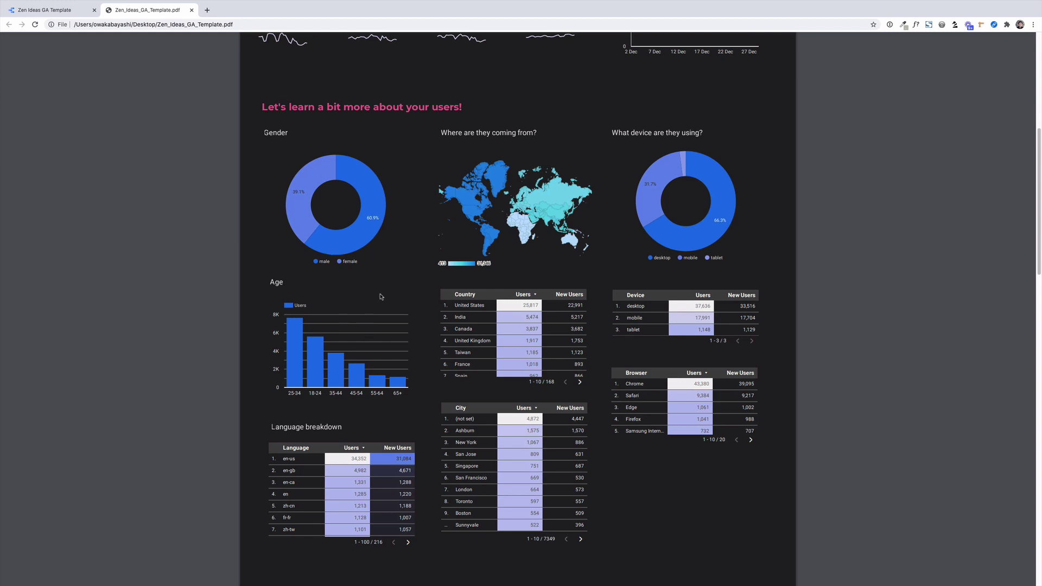
scroll(380, 296, down, 1)
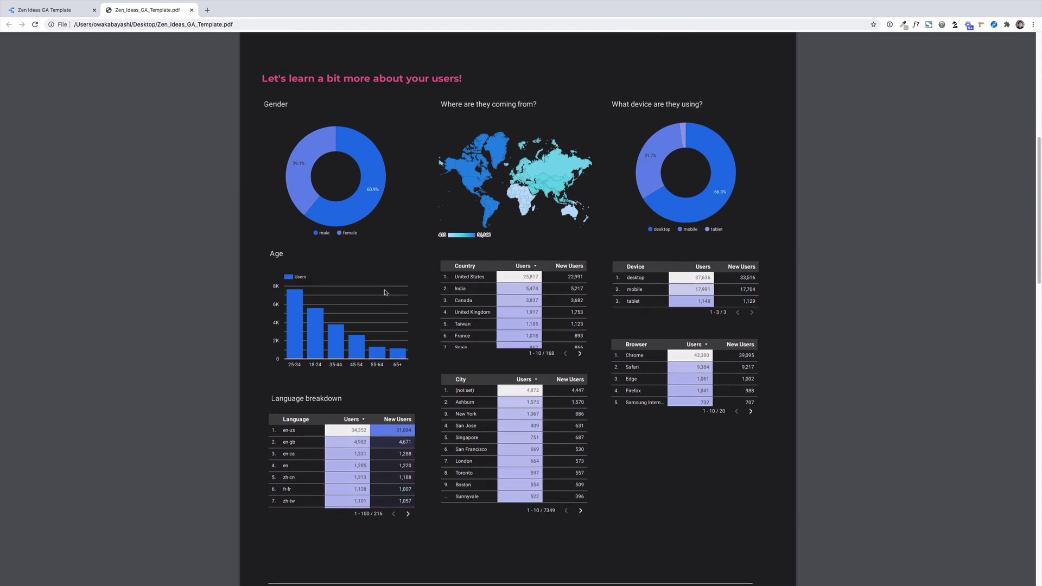
scroll(386, 292, down, 1)
scroll(385, 293, down, 1)
scroll(385, 293, down, 2)
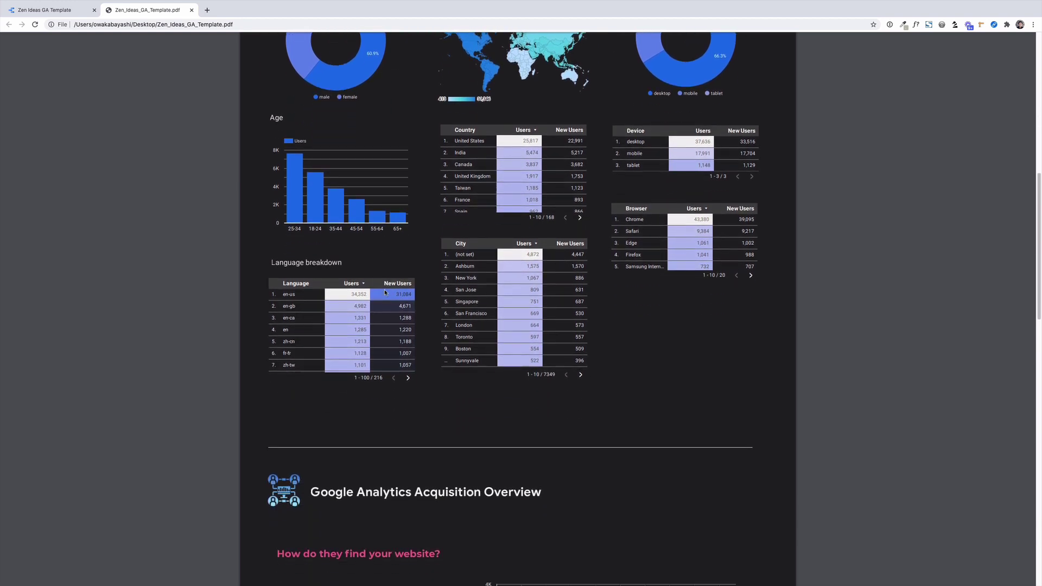
scroll(385, 293, down, 1)
scroll(386, 292, down, 3)
scroll(385, 292, down, 5)
scroll(386, 293, down, 3)
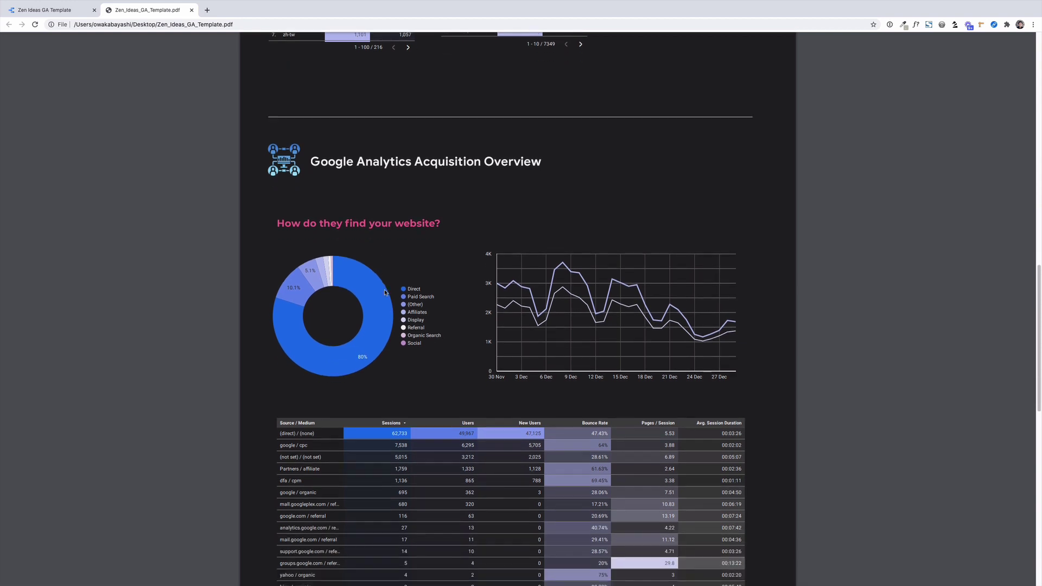
scroll(385, 292, down, 2)
scroll(386, 293, down, 2)
scroll(385, 292, down, 1)
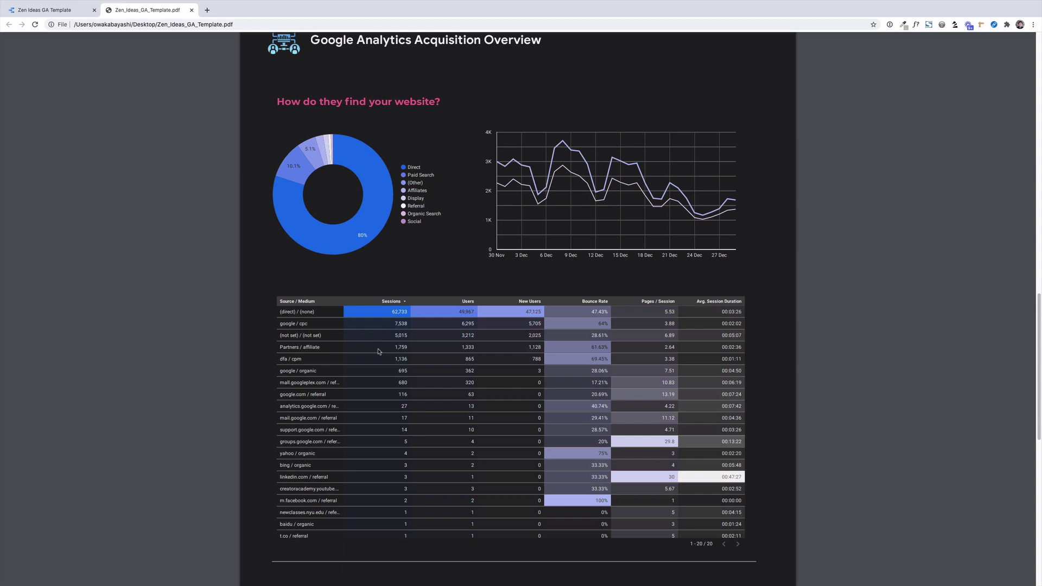
scroll(340, 343, down, 1)
scroll(341, 342, down, 1)
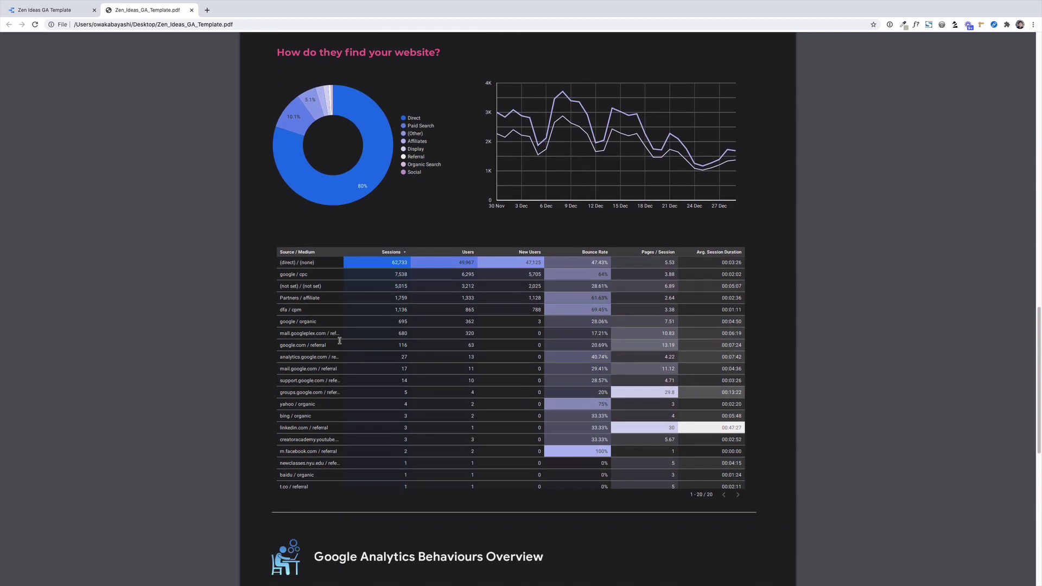
scroll(341, 342, down, 1)
scroll(343, 341, down, 1)
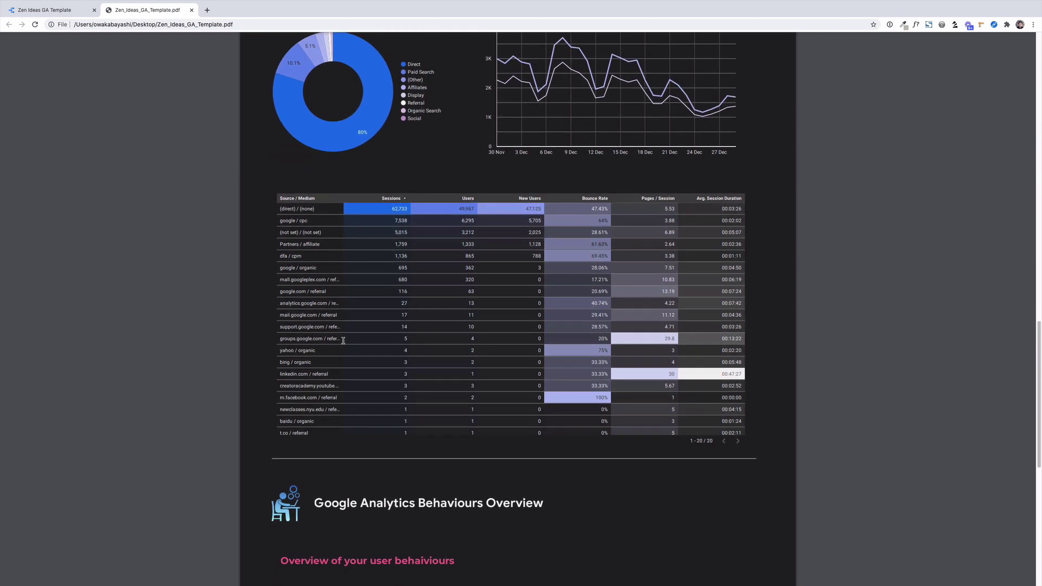
scroll(442, 356, down, 1)
scroll(441, 355, down, 1)
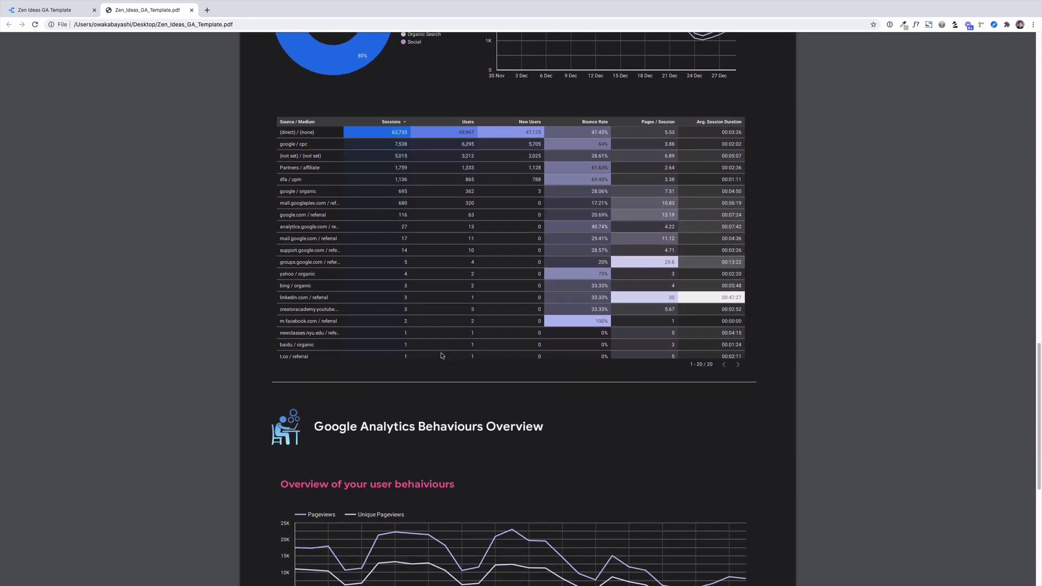
scroll(441, 355, down, 1)
scroll(441, 355, down, 1)
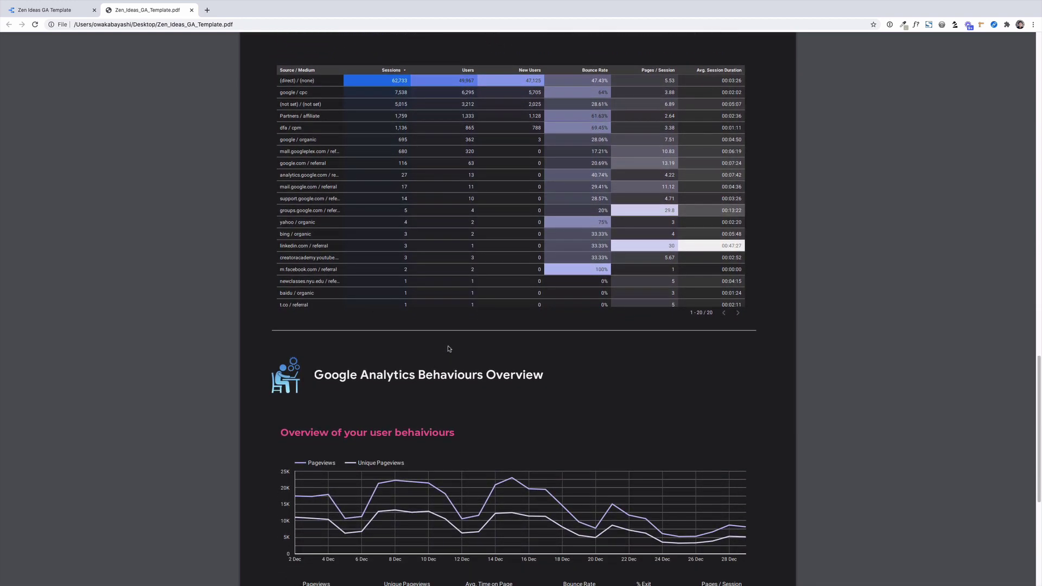
scroll(449, 349, down, 1)
scroll(450, 349, down, 1)
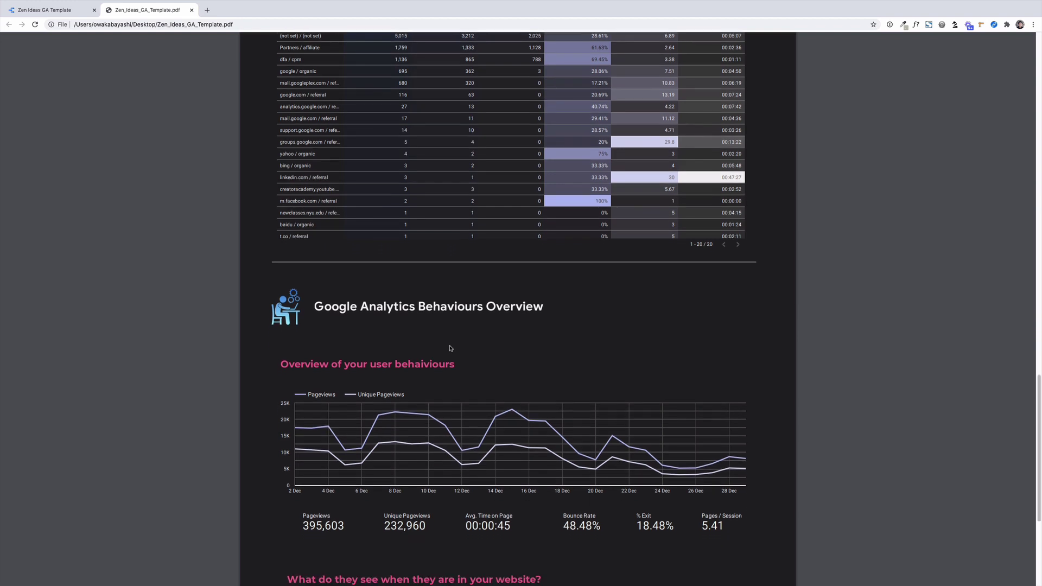
scroll(450, 349, down, 1)
scroll(449, 348, down, 1)
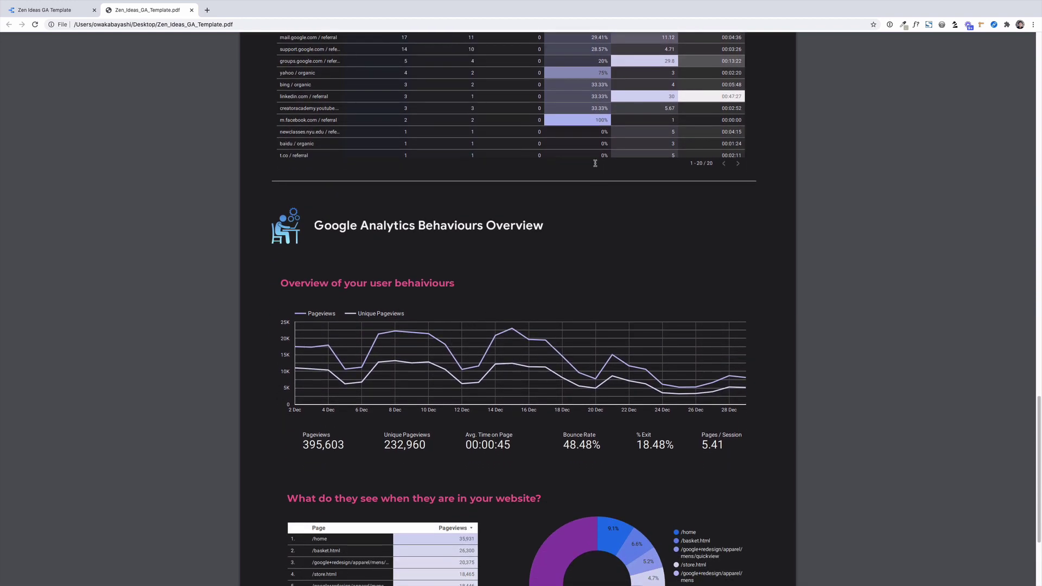
Return from the PDF to the Zen Ideas GA Template report tab.
click(49, 10)
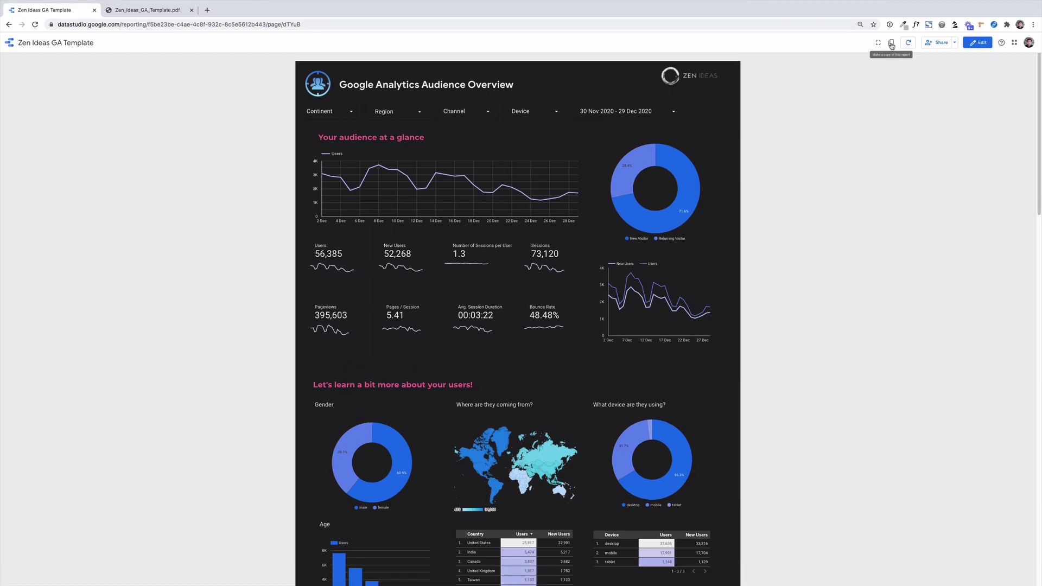
Start a copy of the report and begin creating a new data source.
click(892, 45)
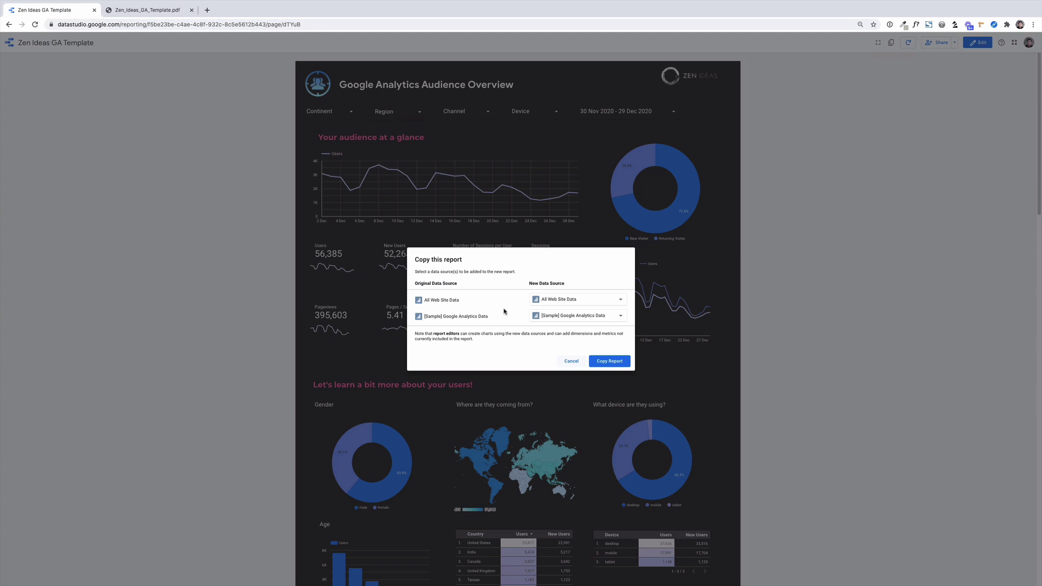
click(578, 300)
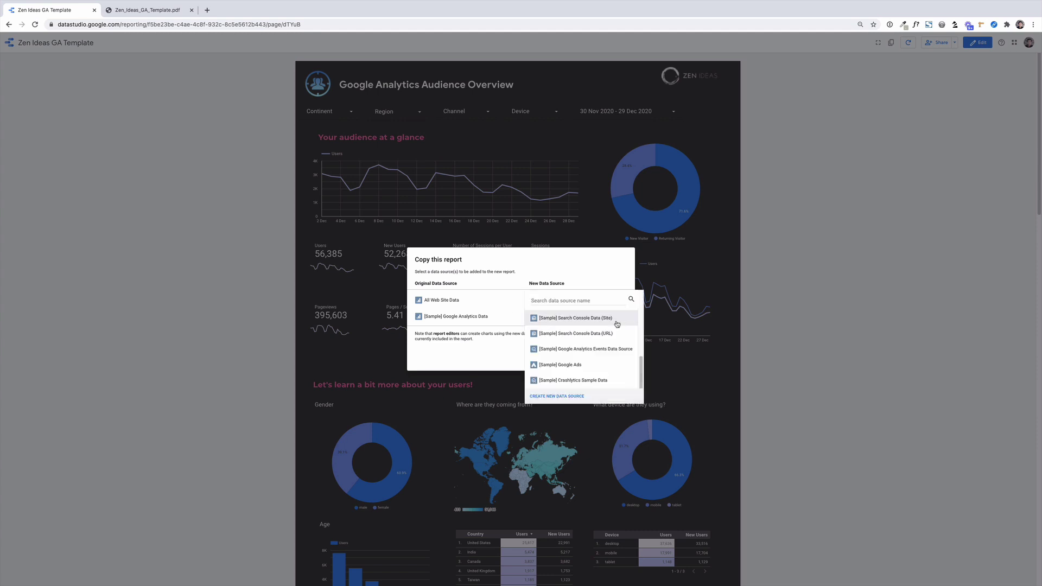
click(562, 396)
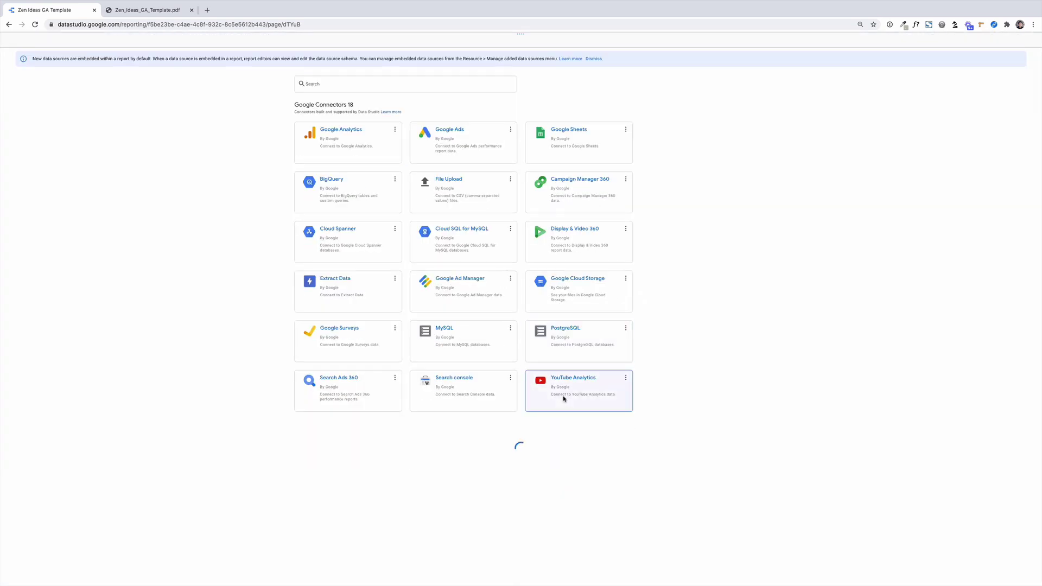
Connect a Google Analytics account, property and view, and add it to the report.
click(354, 131)
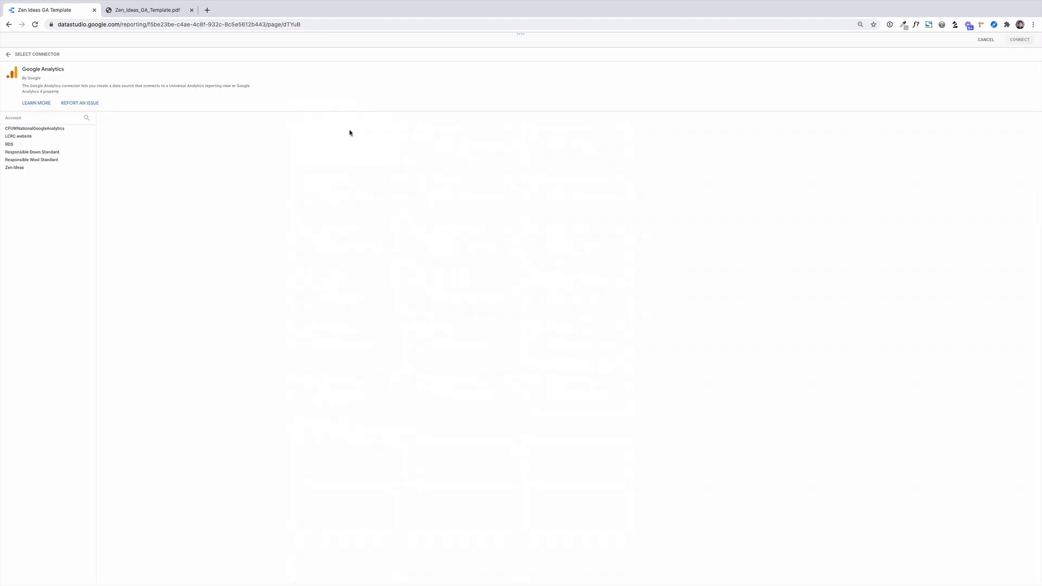
click(55, 130)
click(108, 132)
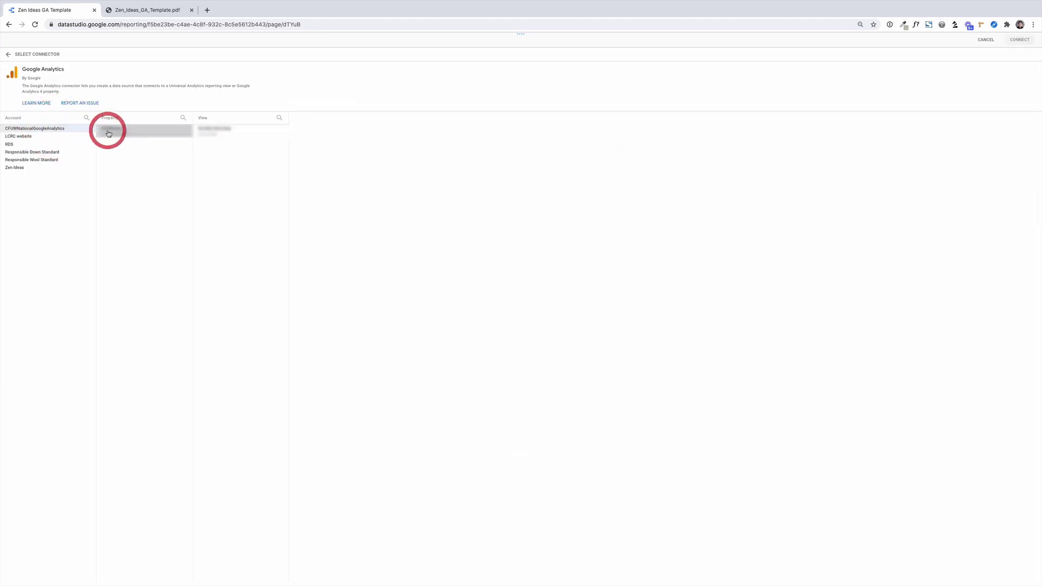
click(203, 131)
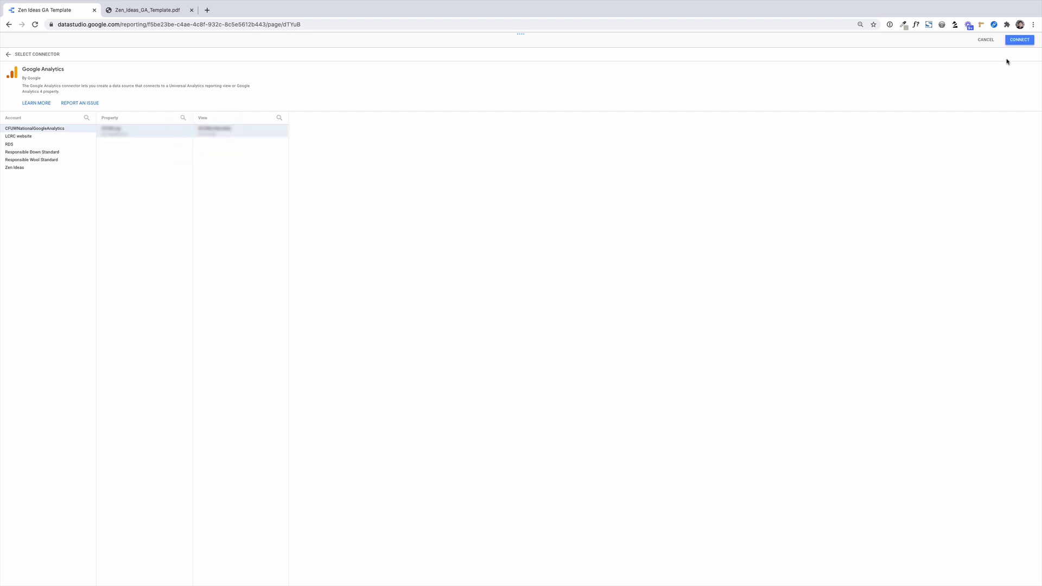
click(1016, 43)
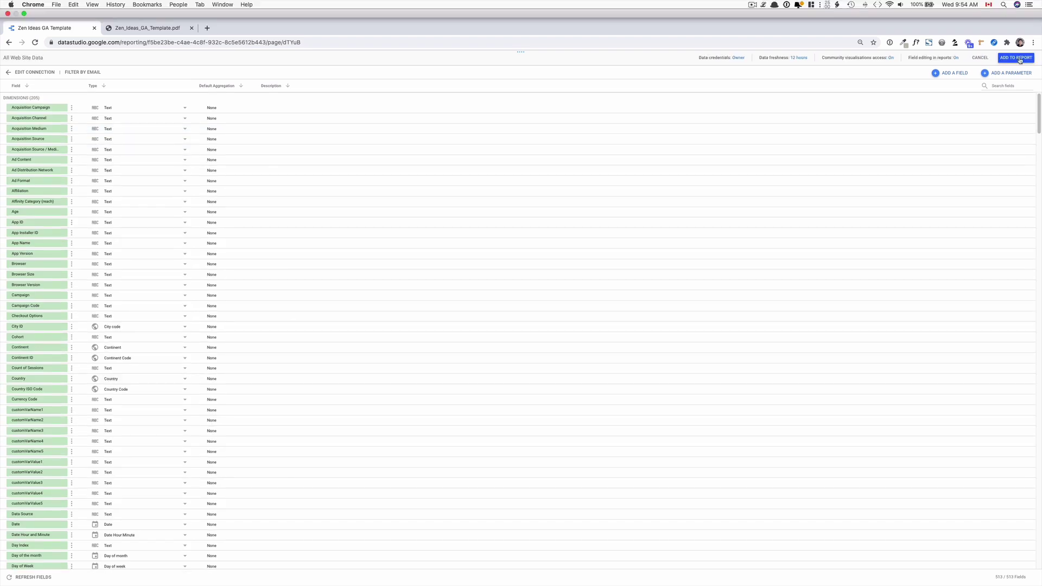
click(1020, 59)
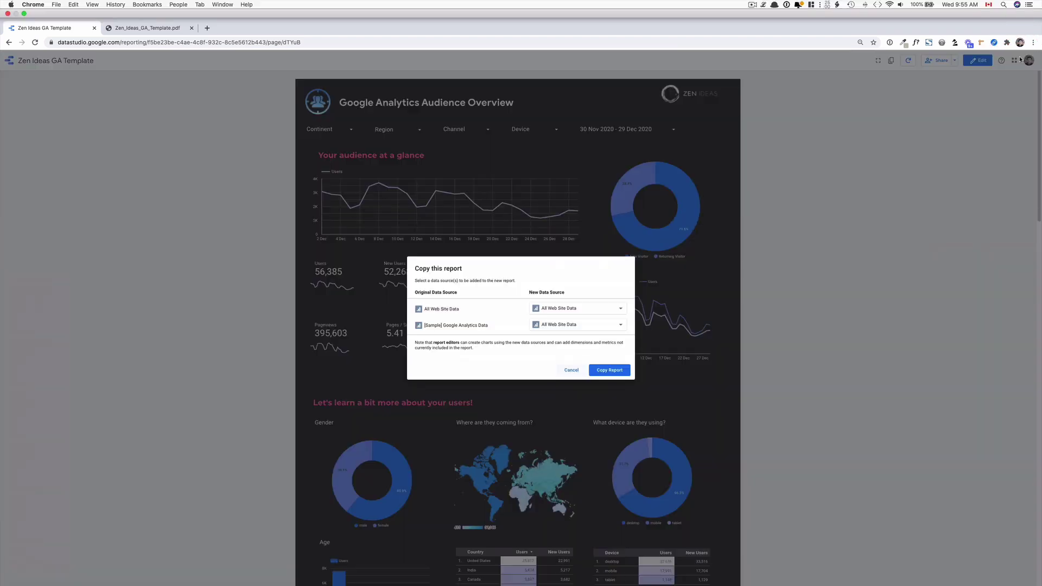
Confirm the copy and extend the heading to end with ' - Client #1', widened to one line.
click(610, 364)
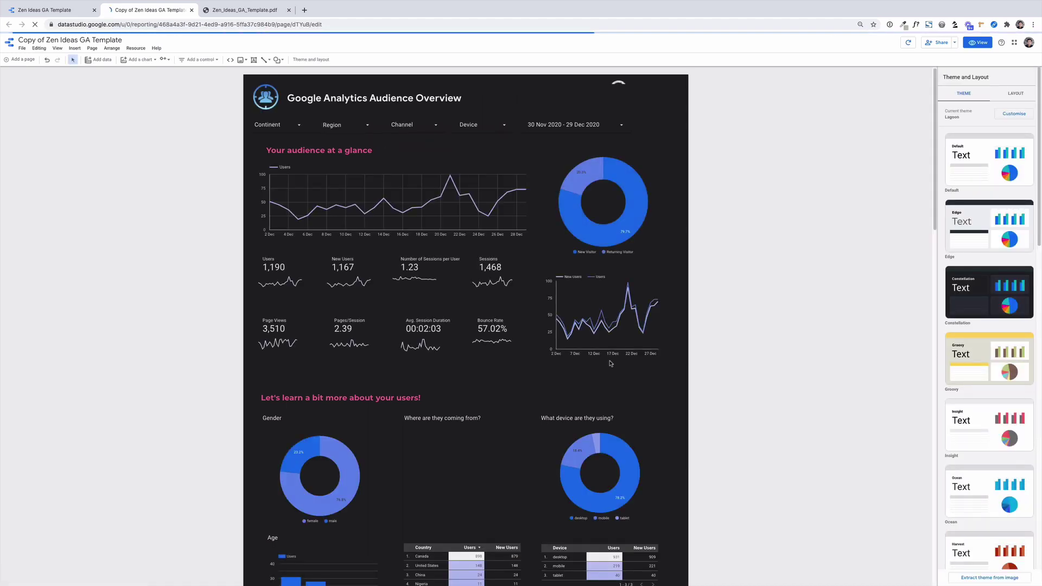
scroll(531, 386, down, 3)
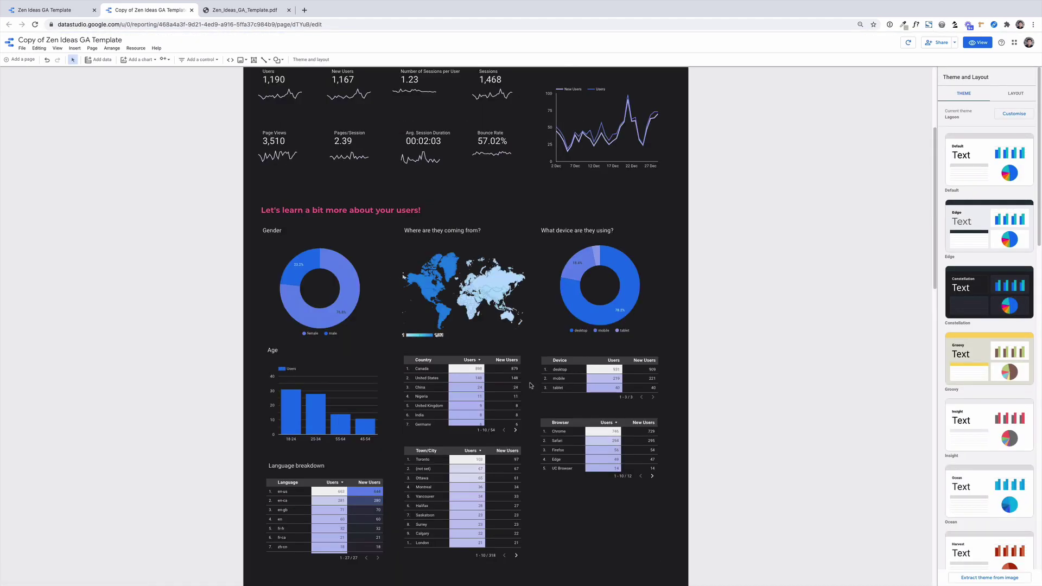
scroll(531, 386, up, 3)
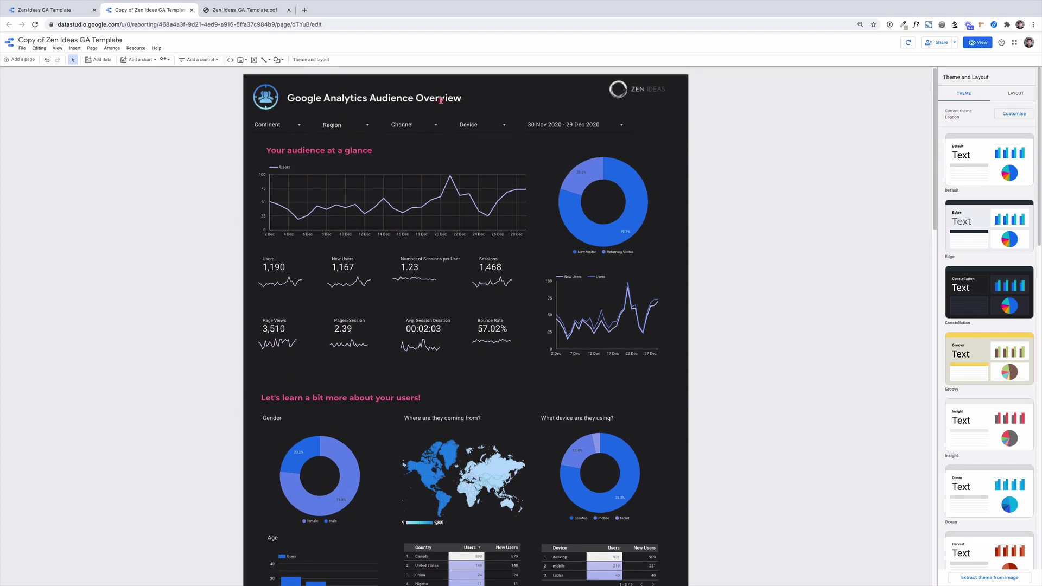
click(441, 100)
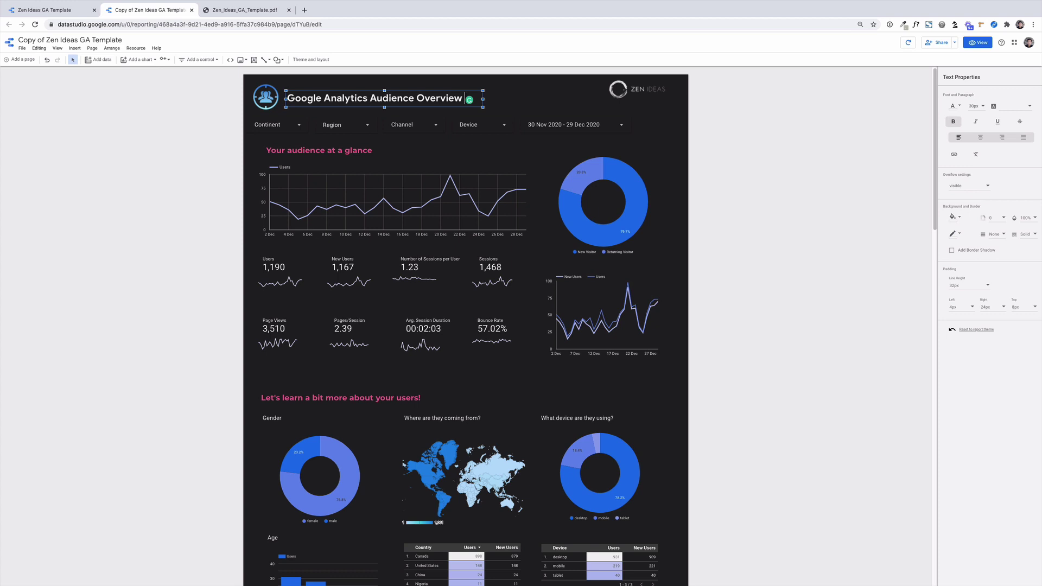
text(- Client #1)
drag(483, 100, 549, 99)
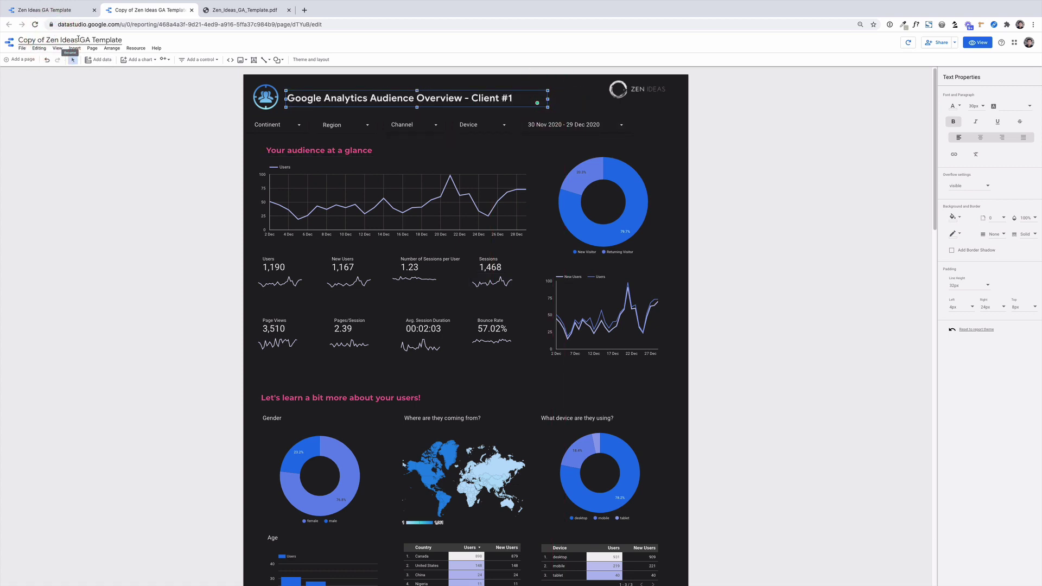
Rename the report from 'Copy of Zen Ideas GA Template' to 'Client #1 for GA Template'.
drag(78, 39, 19, 39)
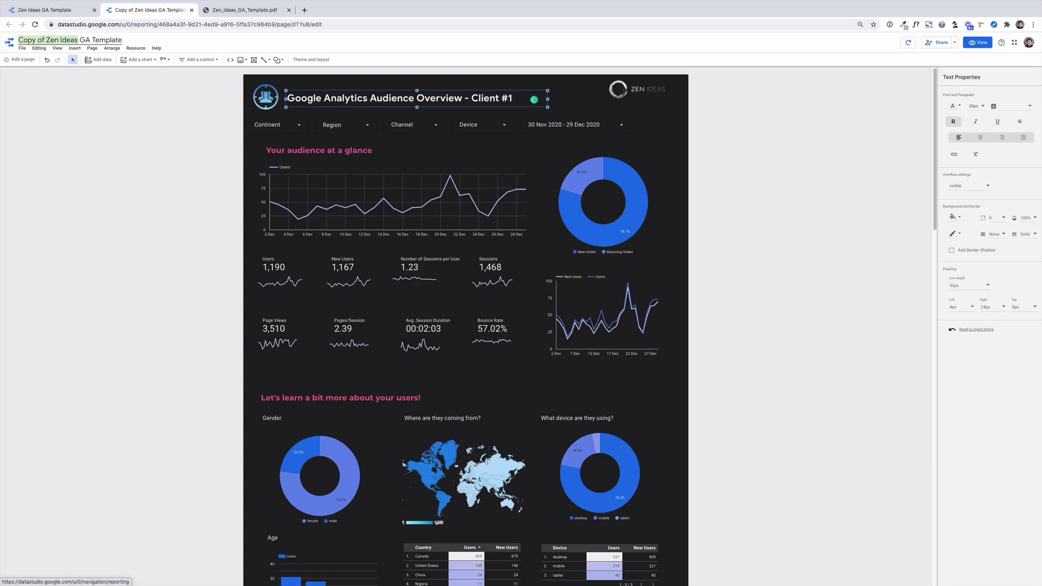
text(Clietn)
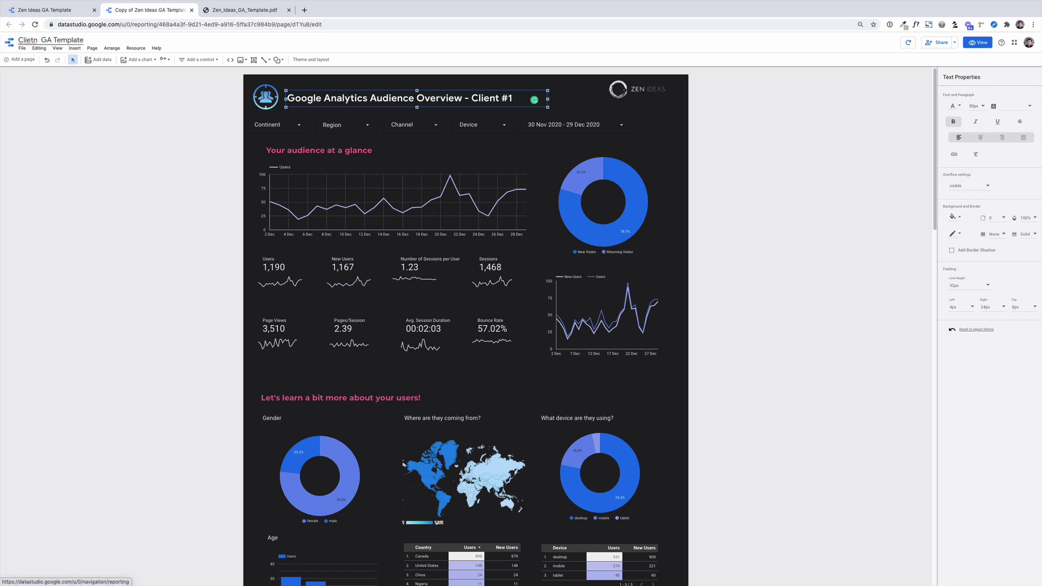
key(BackSpace)
key(BackSpace)
text(n)
text(t #1)
text( for)
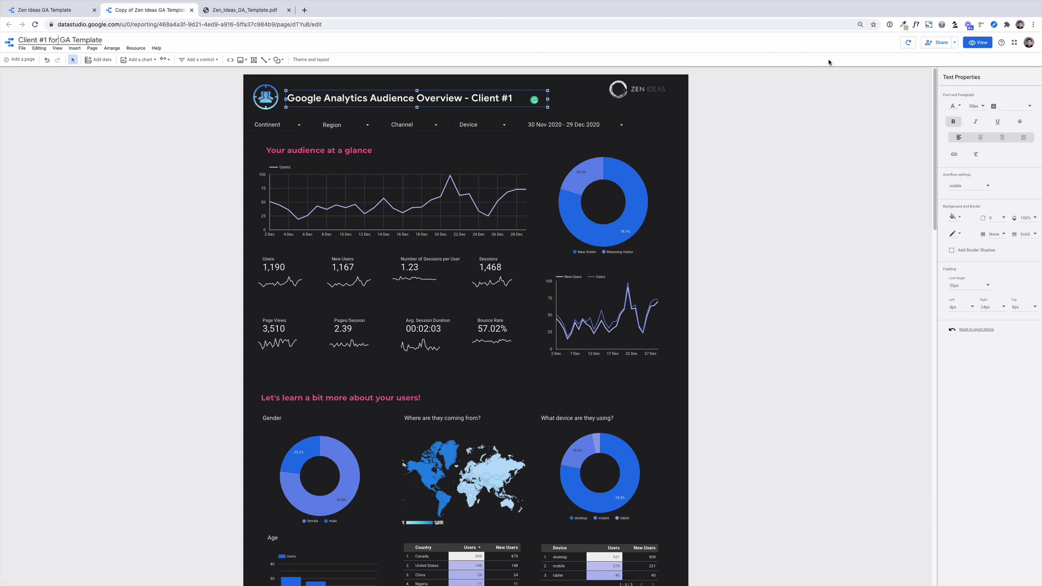
click(839, 85)
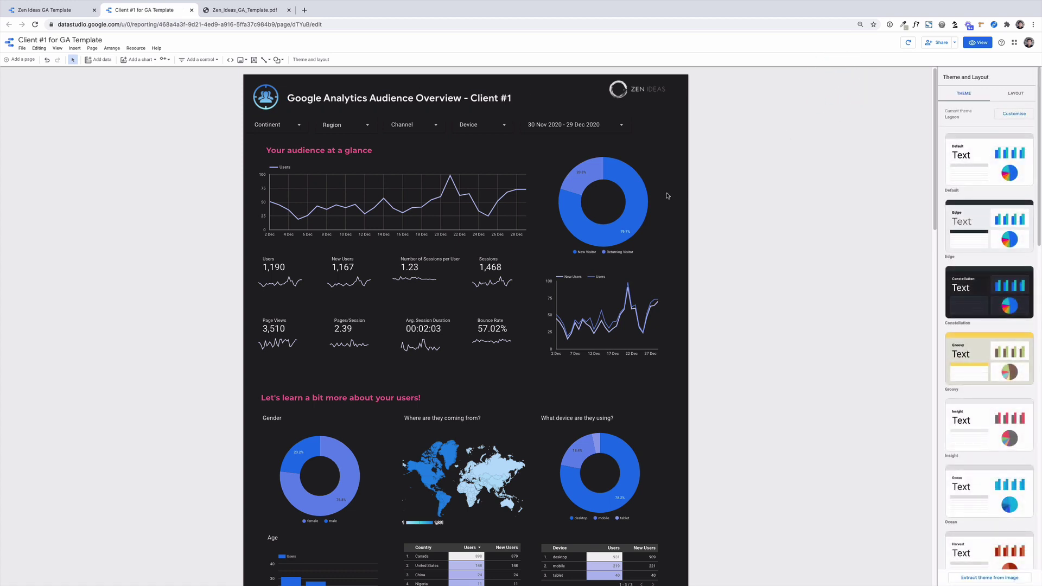
Return to the Data Studio home page listing recent reports.
click(10, 42)
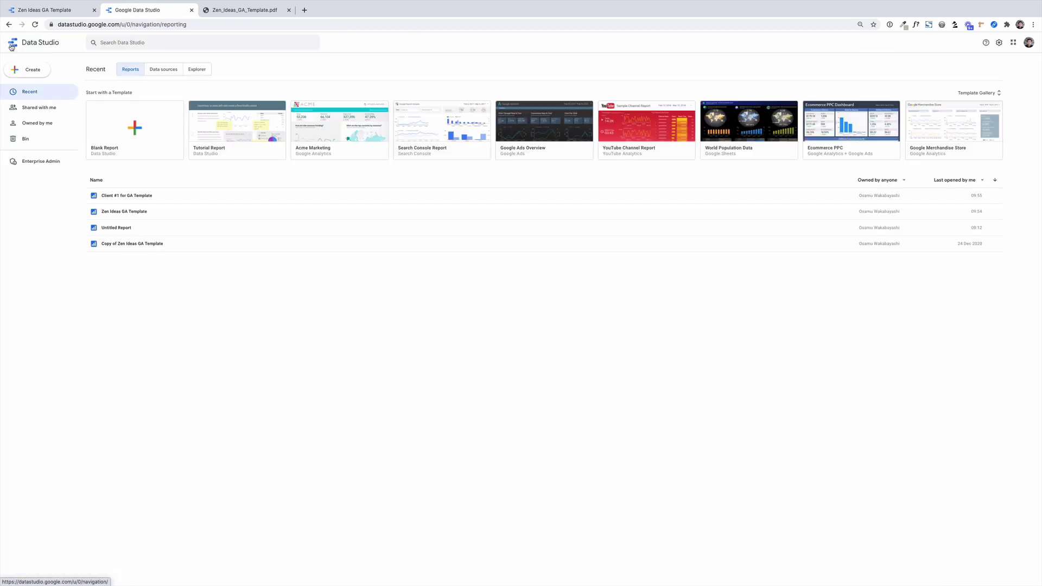